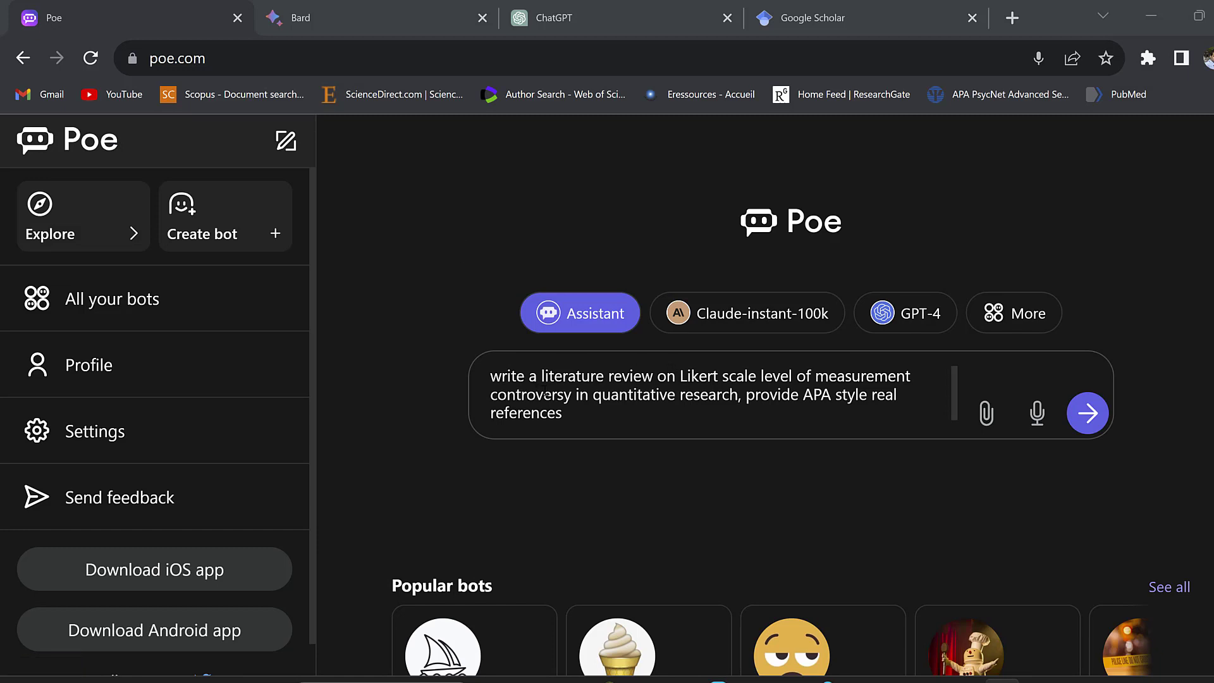
Step: Send the Likert scale controversy literature review prompt to the Assistant and read its reply
click(1087, 412)
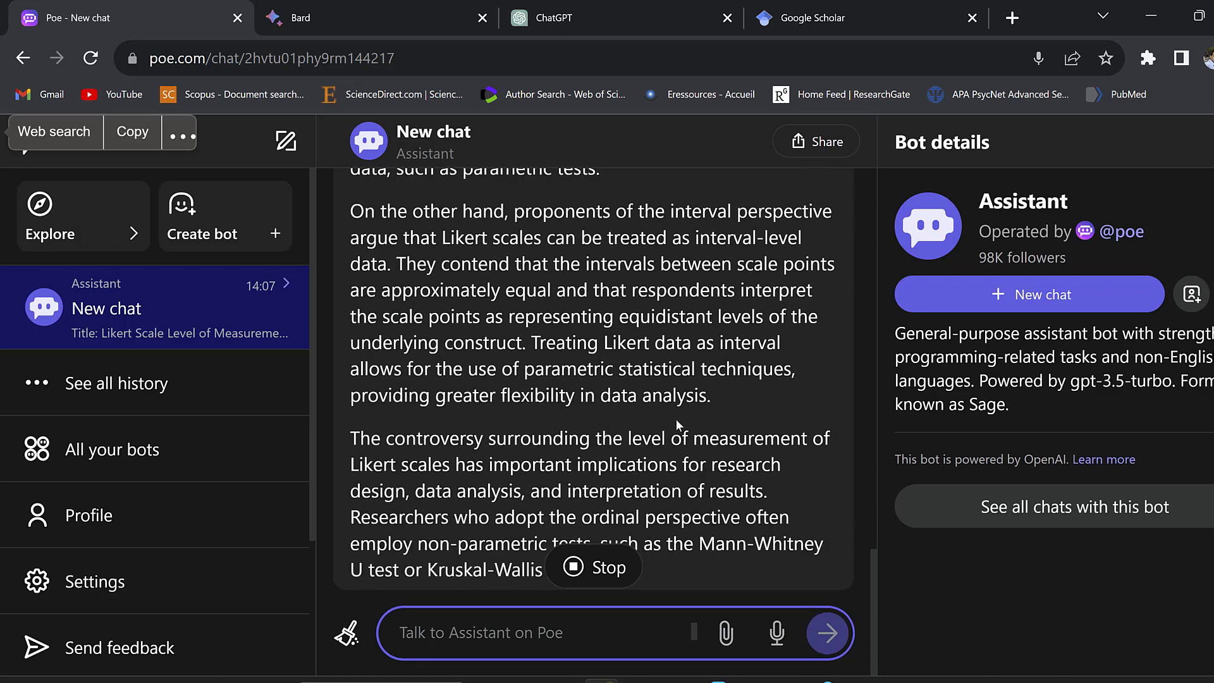
scroll(582, 397, up, 10)
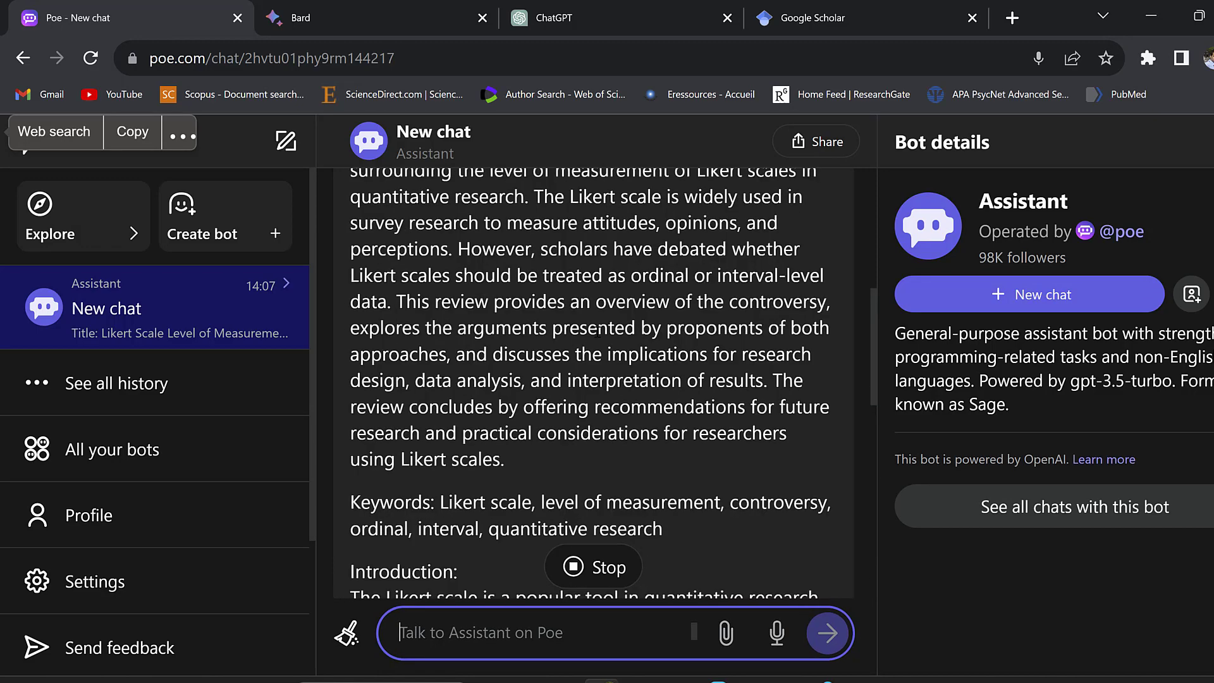
scroll(572, 361, up, 5)
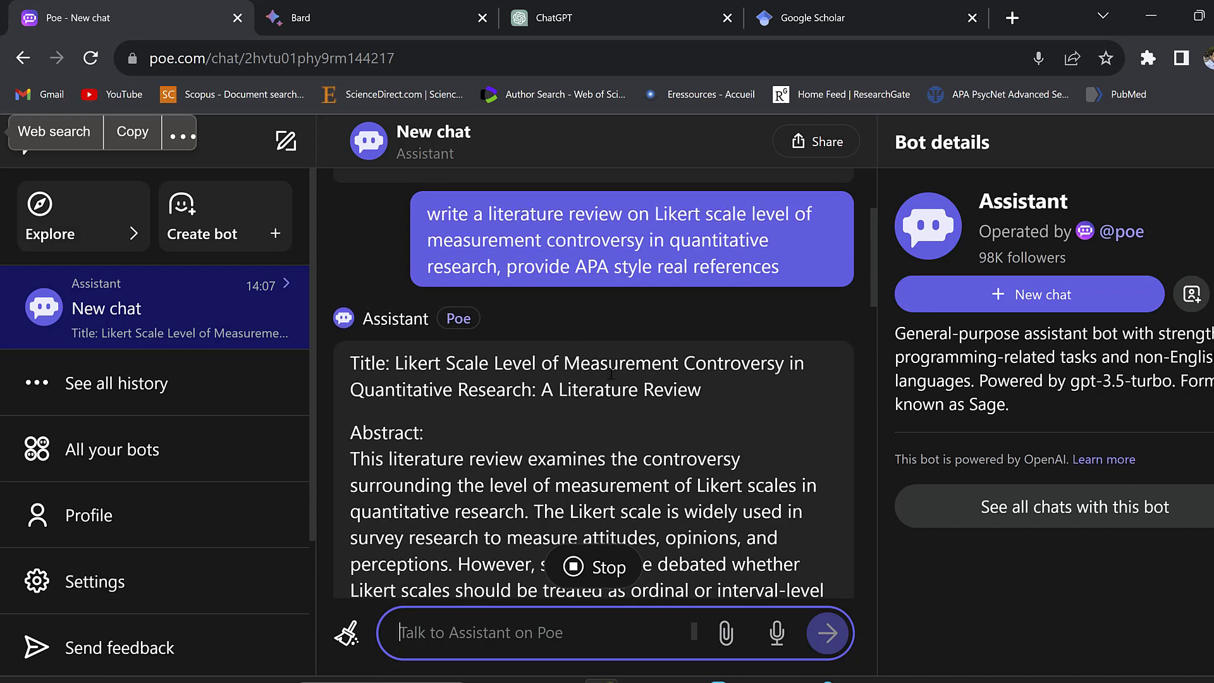
scroll(537, 379, down, 3)
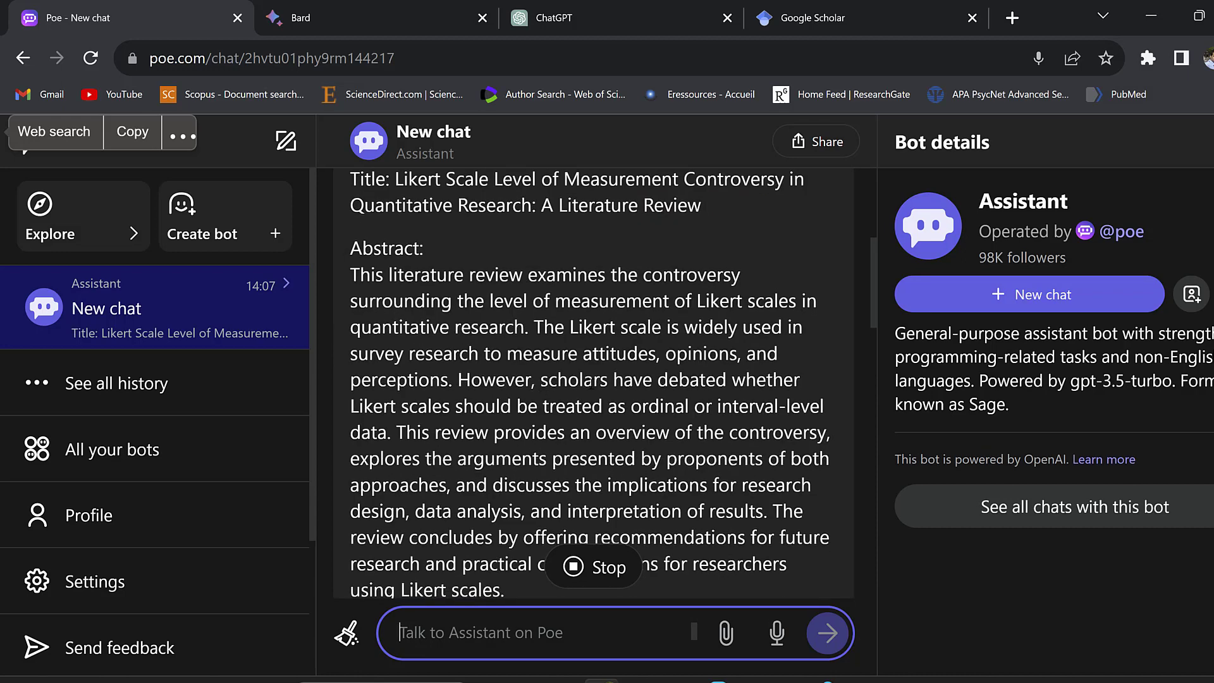
scroll(542, 387, down, 3)
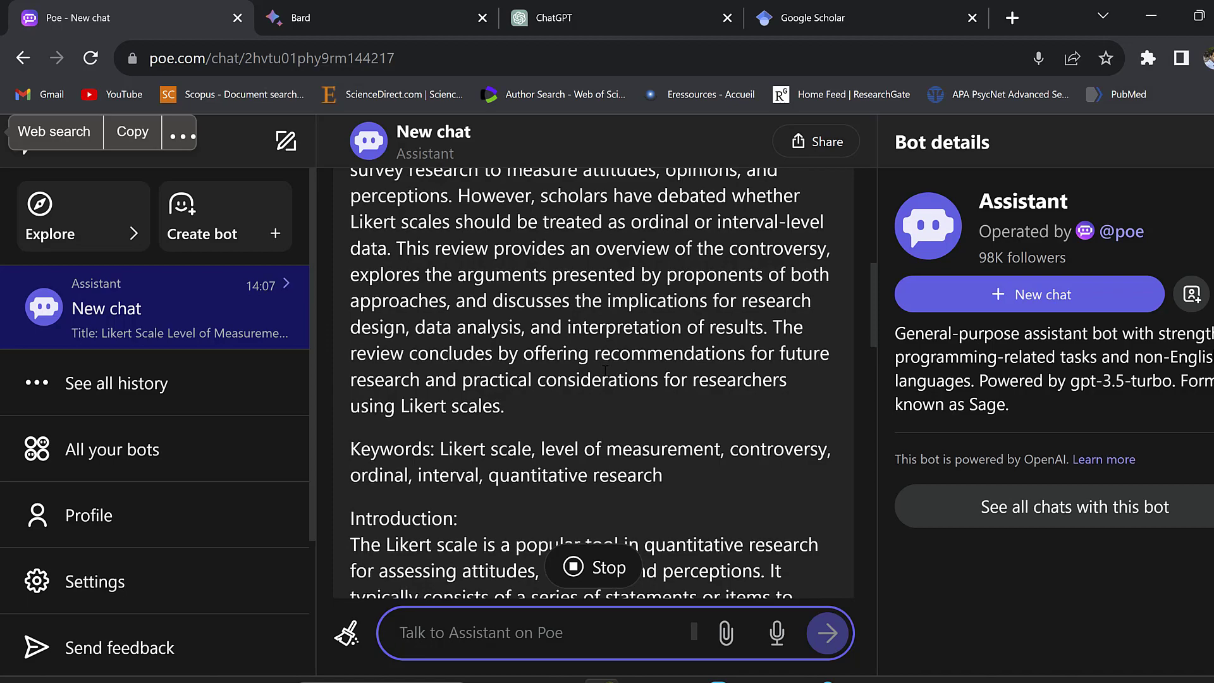
scroll(605, 370, down, 20)
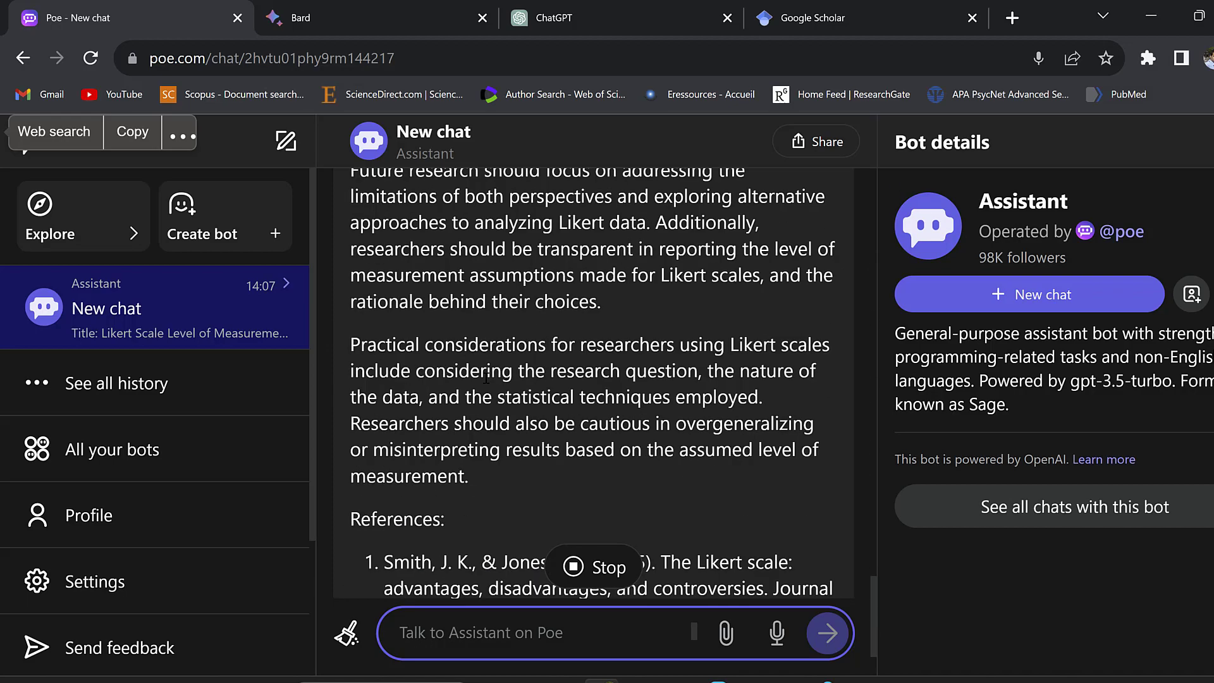
scroll(486, 378, down, 4)
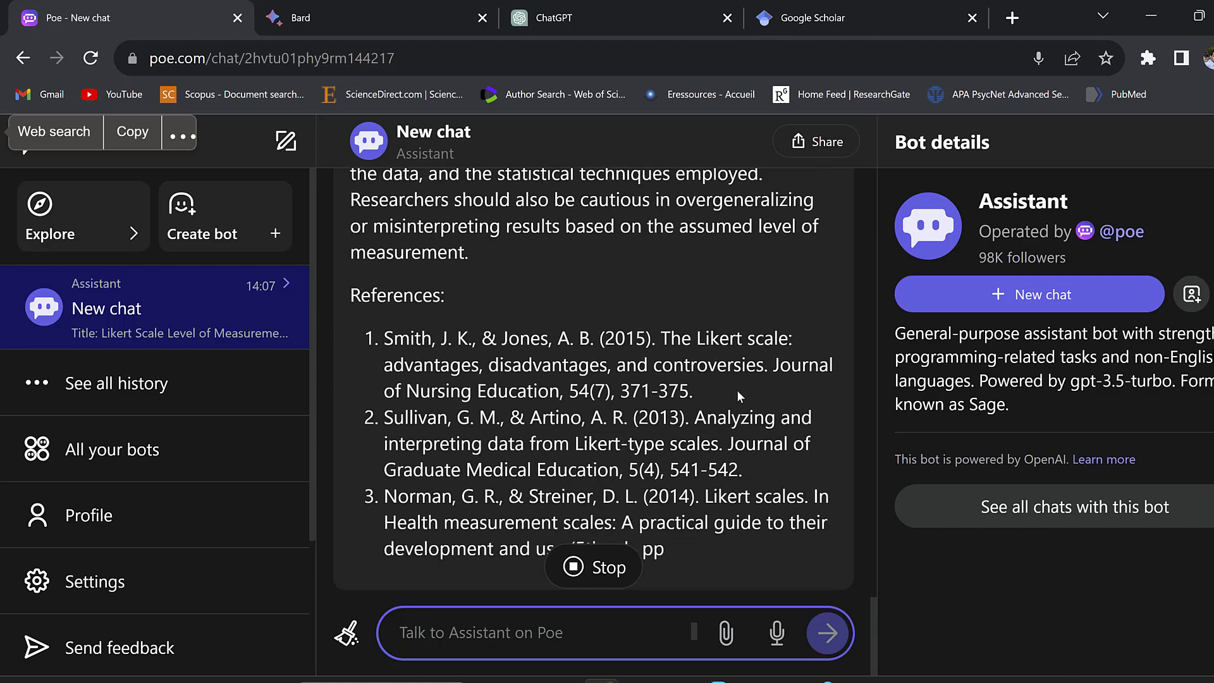
Step: Copy the first APA reference, Smith & Jones (2015), from the reply
drag(684, 328, 702, 231)
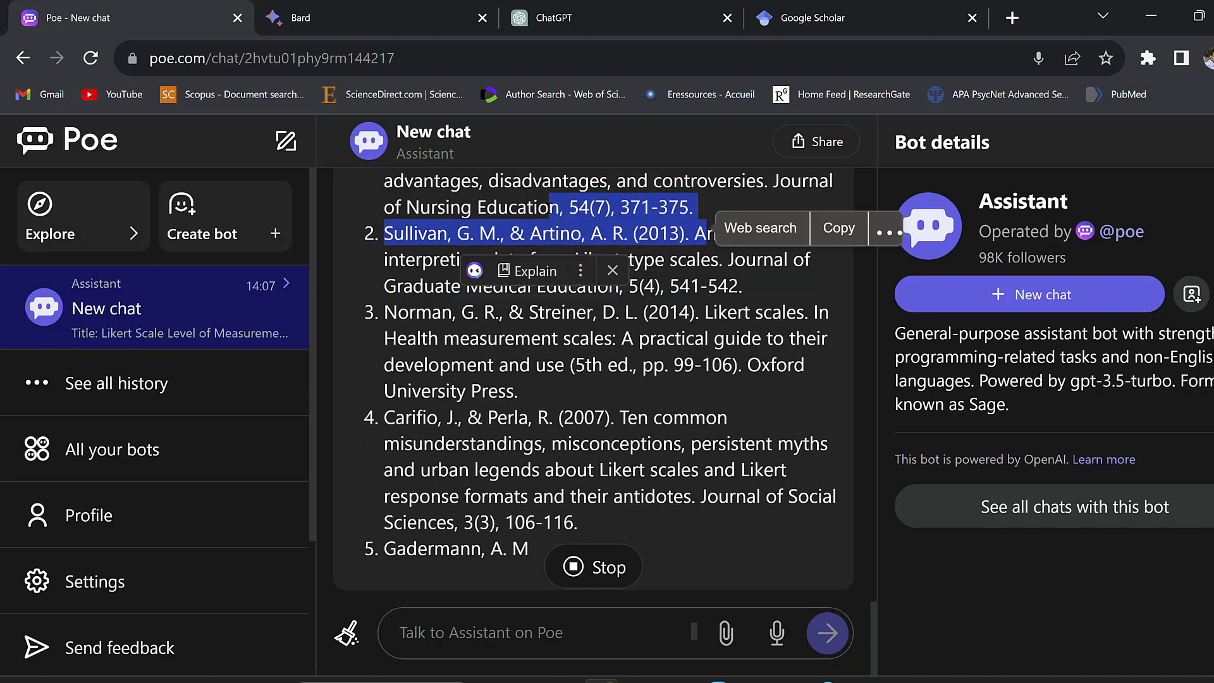
click(490, 347)
scroll(487, 347, up, 2)
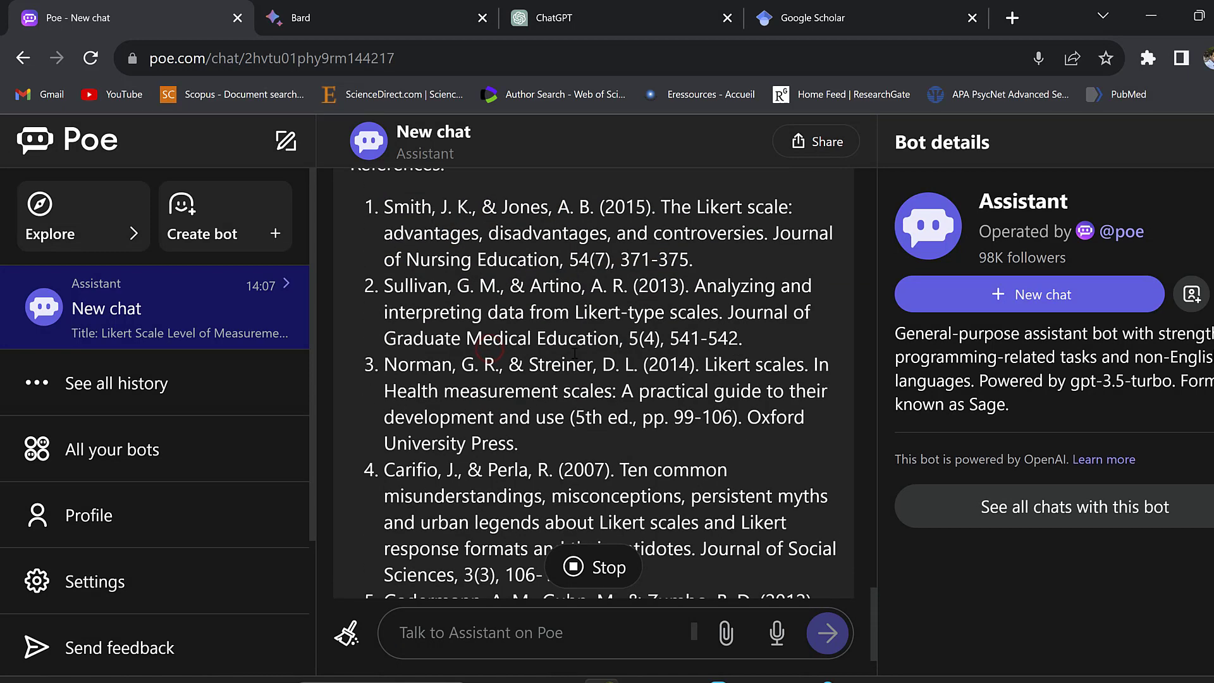
drag(387, 207, 711, 260)
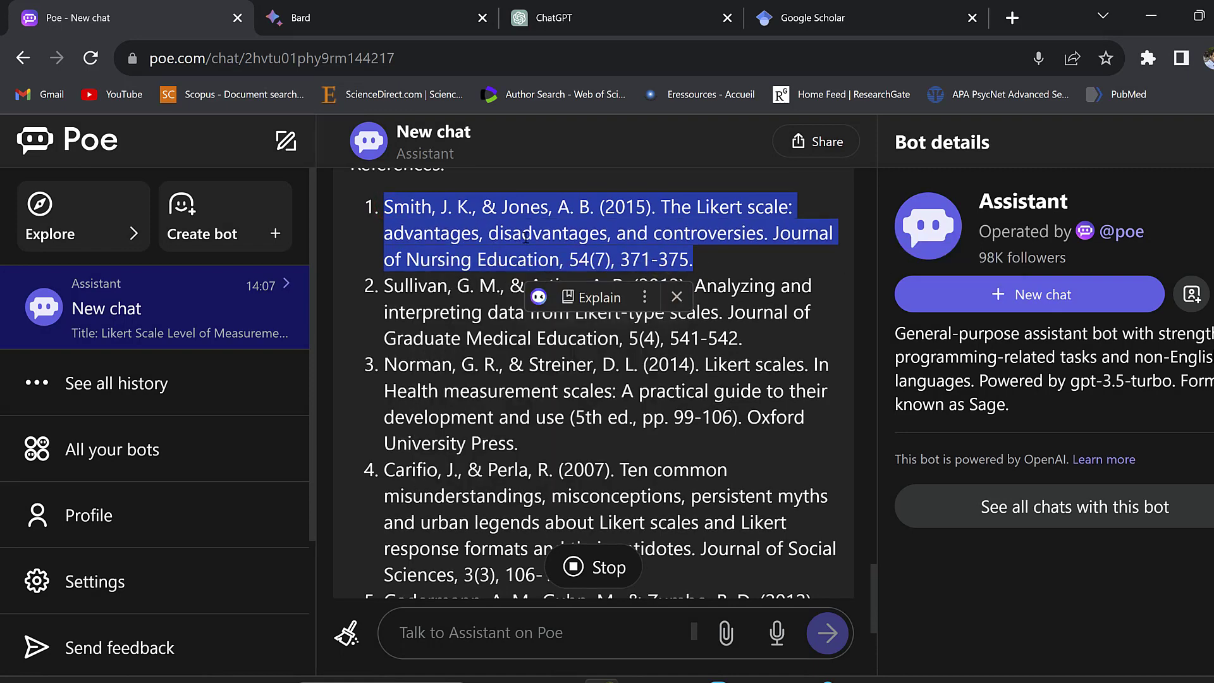
right_click(578, 231)
click(623, 268)
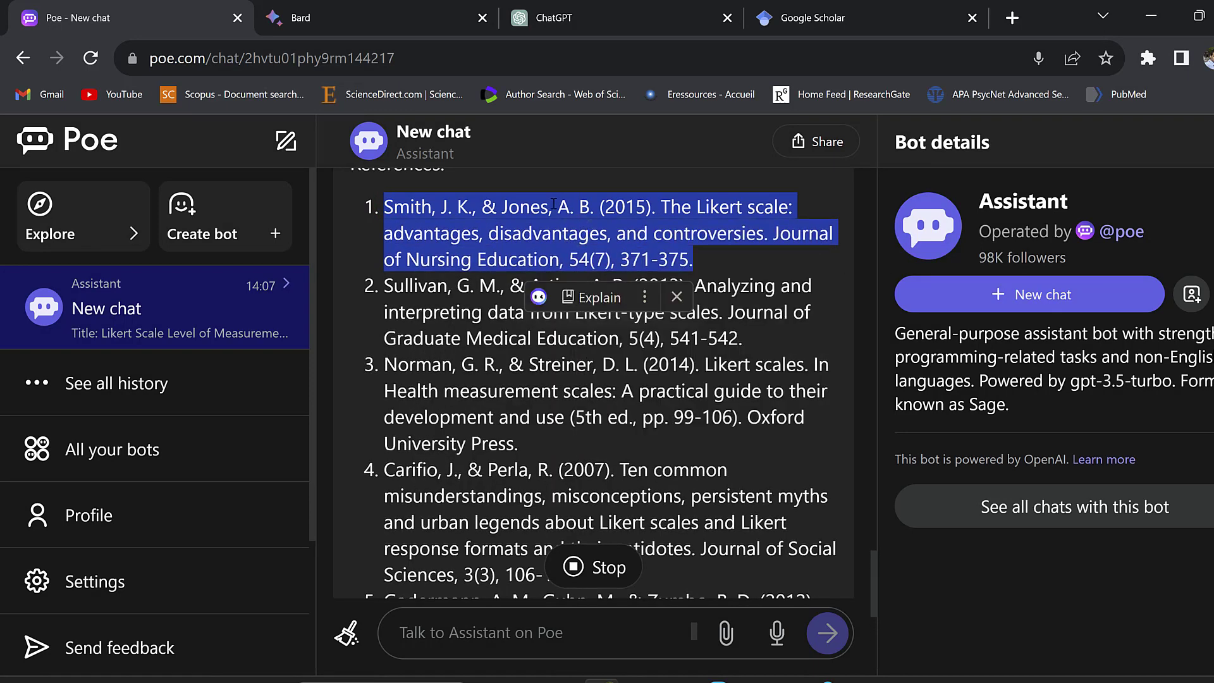
Step: Search Google Scholar for the pasted Smith & Jones (2015) Likert scale reference
click(904, 10)
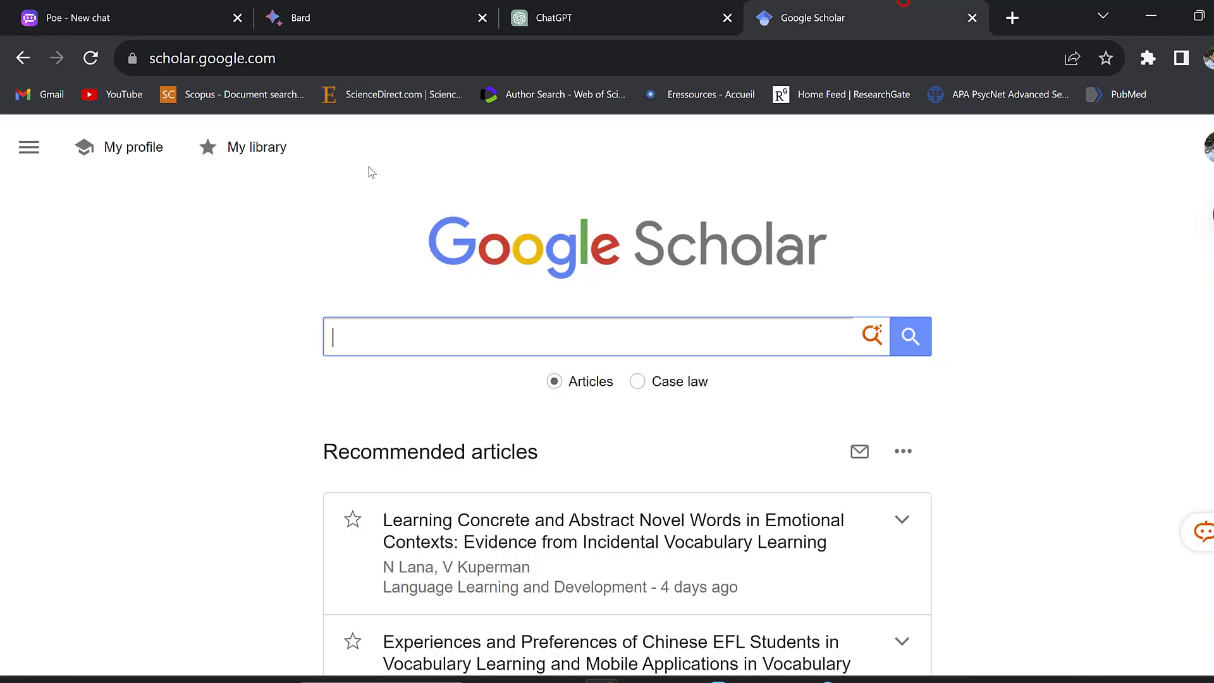
click(398, 331)
key(ctrl+v)
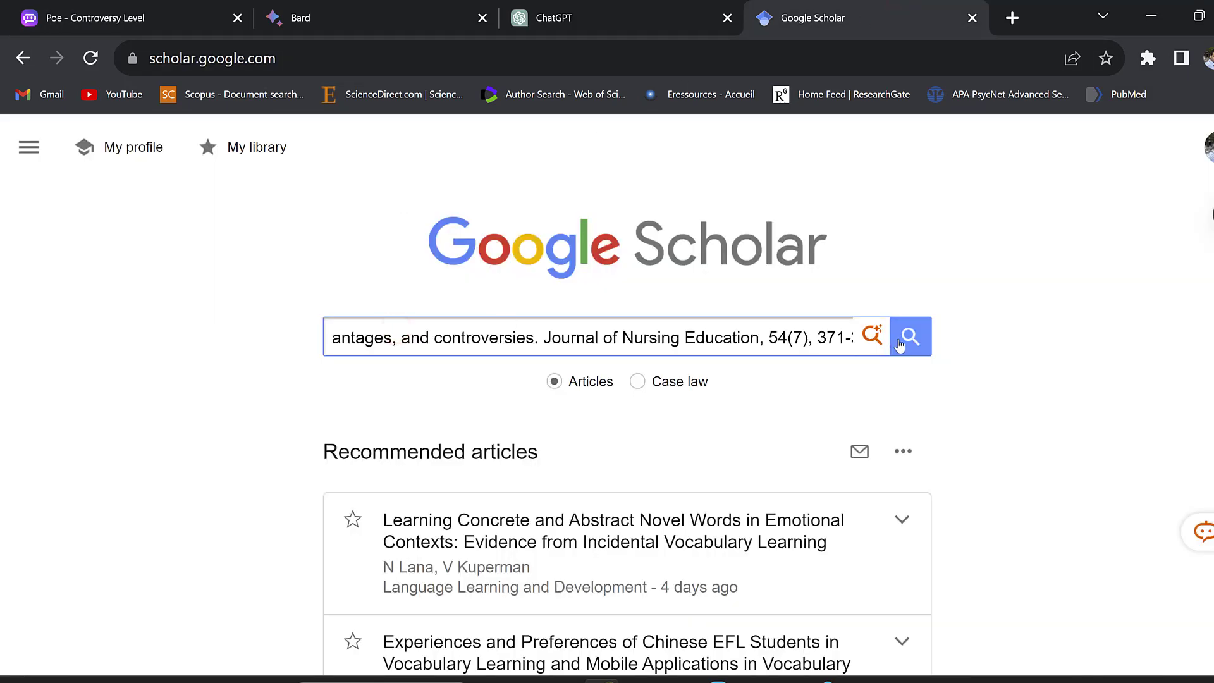
click(904, 341)
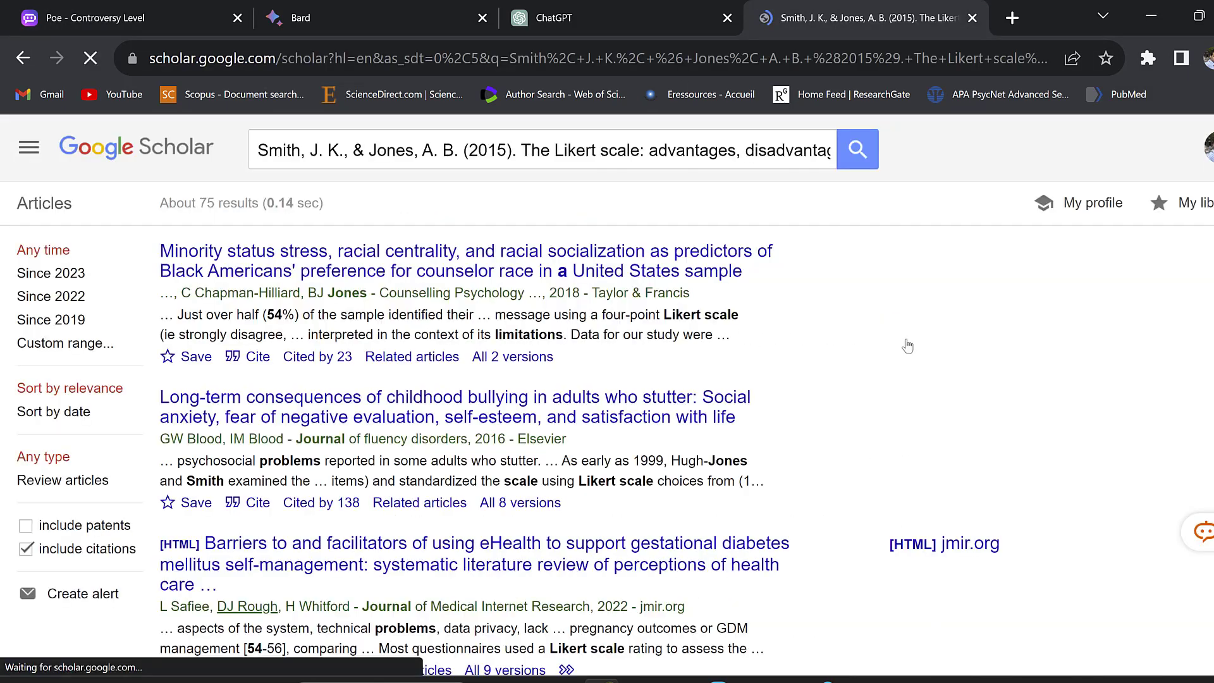
Step: Copy the Assistant's full reference list from the Poe reply
click(145, 9)
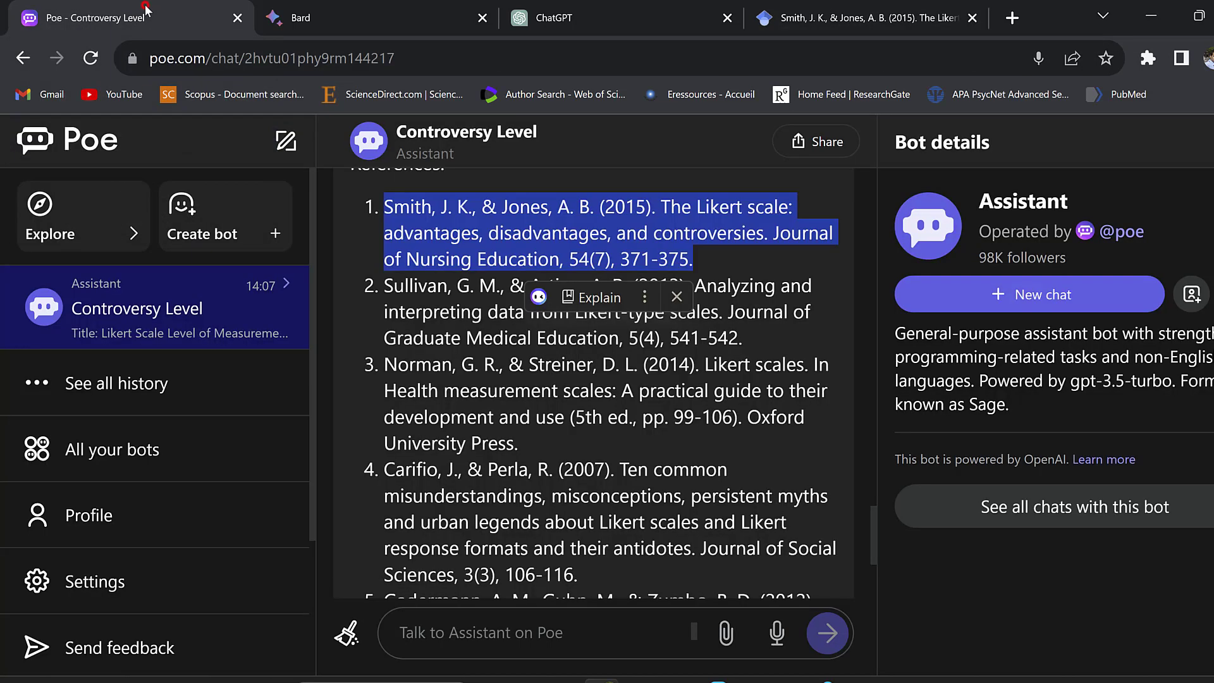
scroll(576, 462, down, 15)
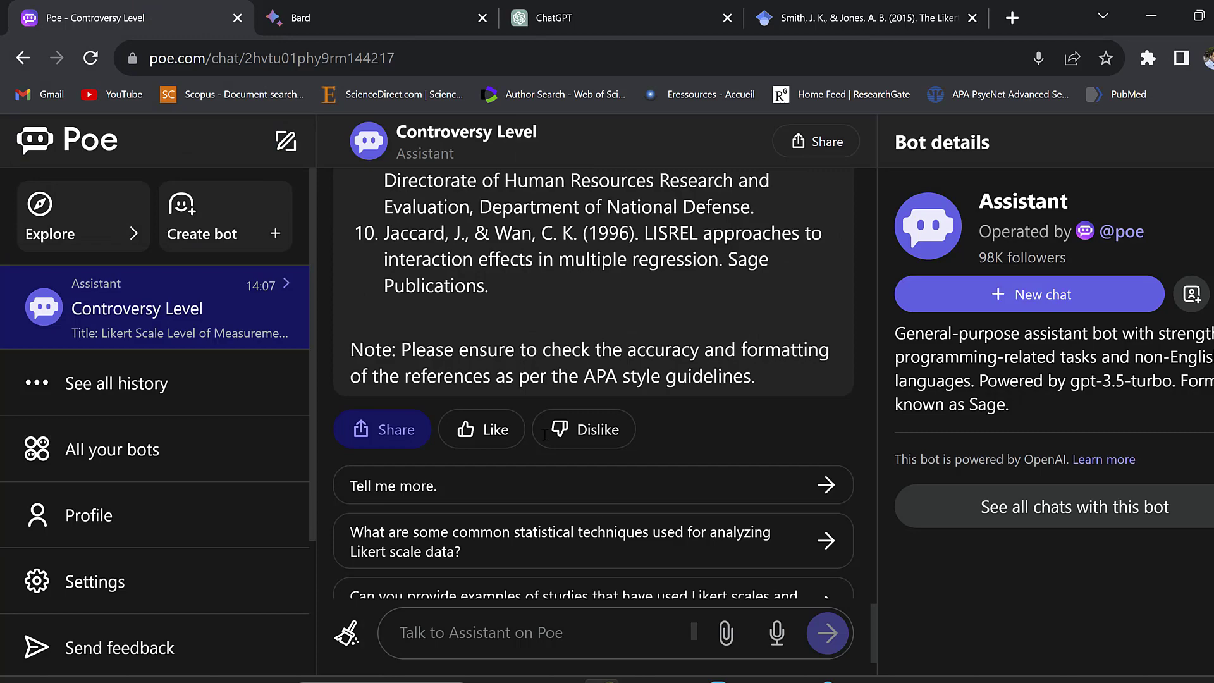
drag(494, 293, 392, 316)
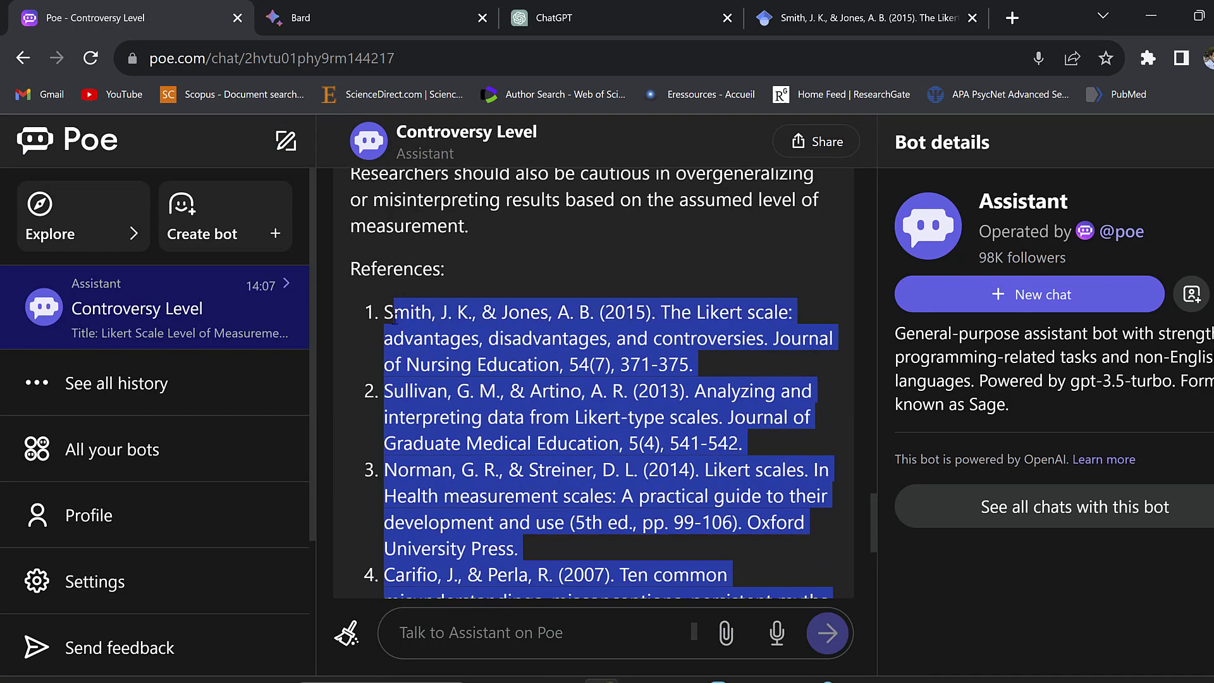
right_click(393, 309)
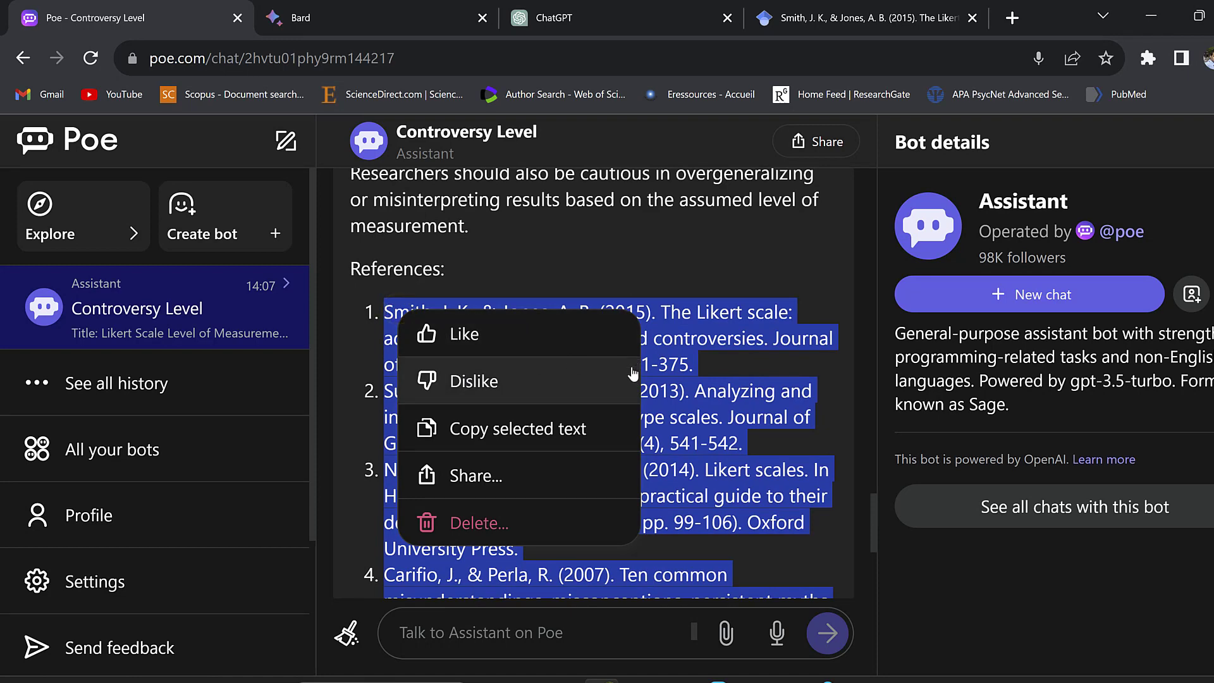
click(569, 428)
click(559, 5)
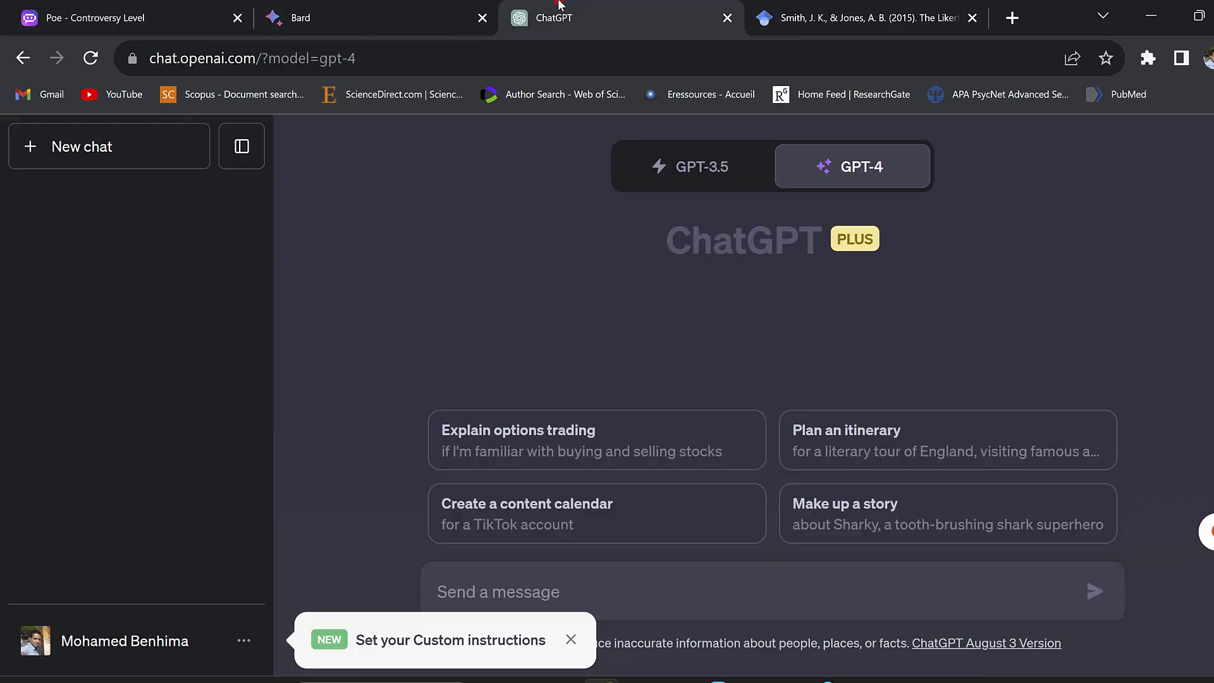
Step: Ask GPT-4 to 'verify whether these' pasted references are real
click(577, 637)
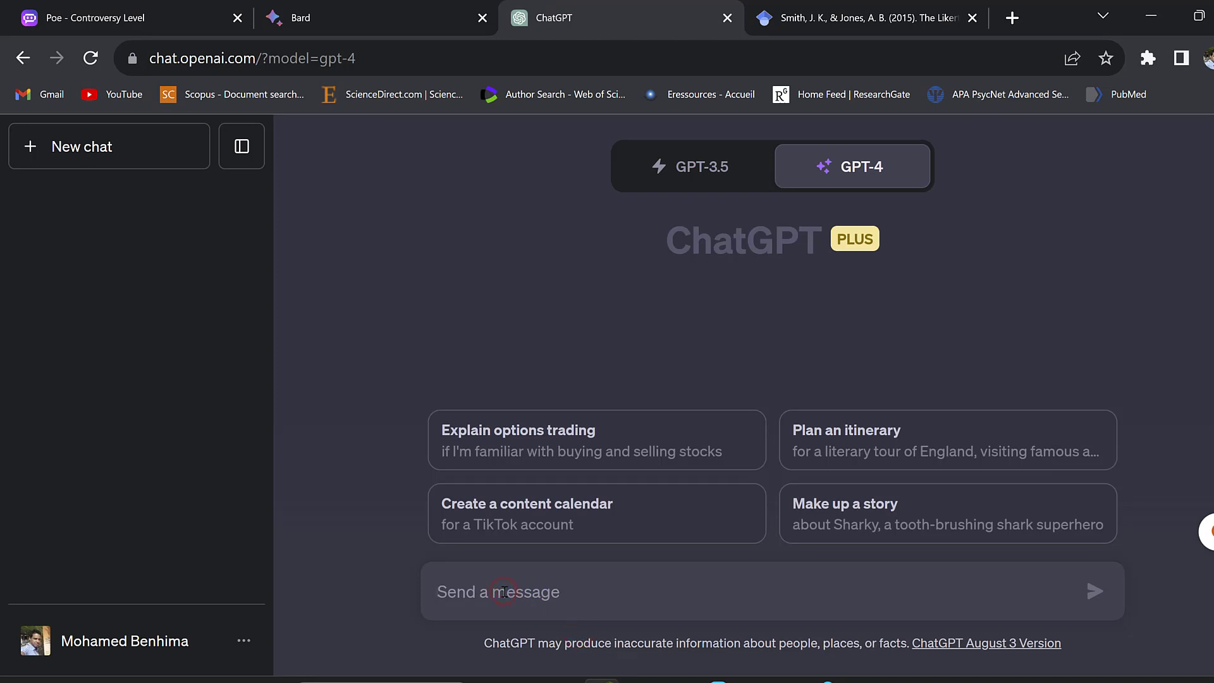
text(ver)
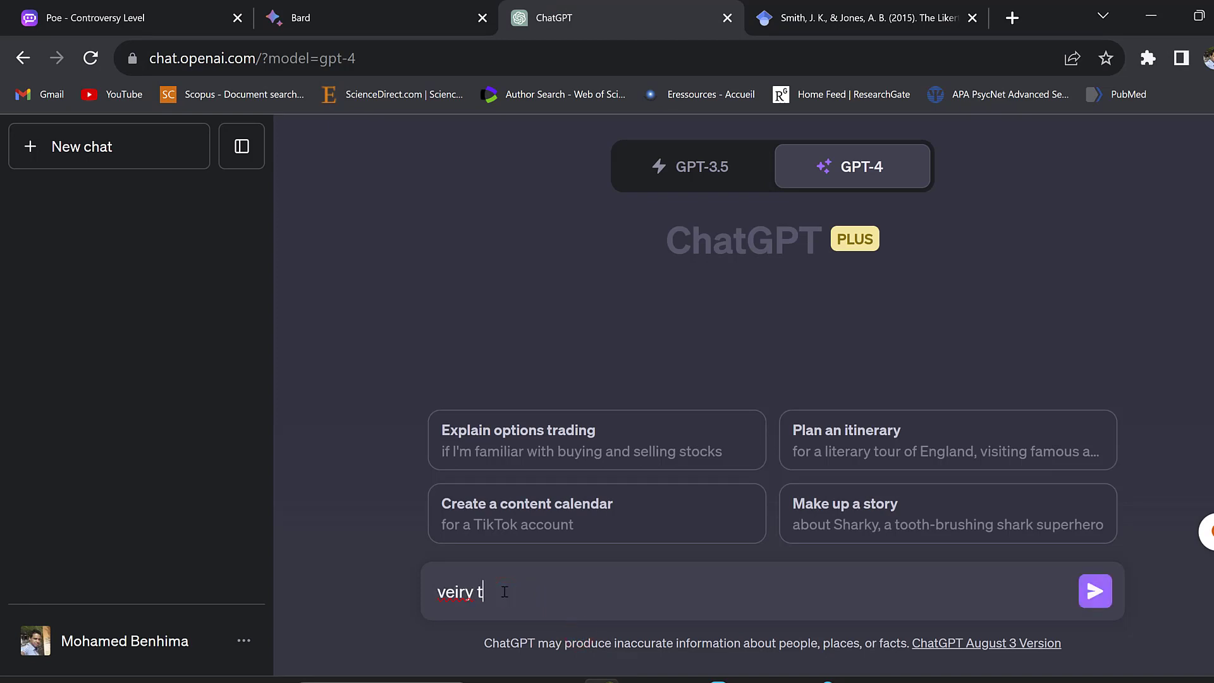
text(i)
key(BackSpace)
text(rify whether these reference are real and provide th)
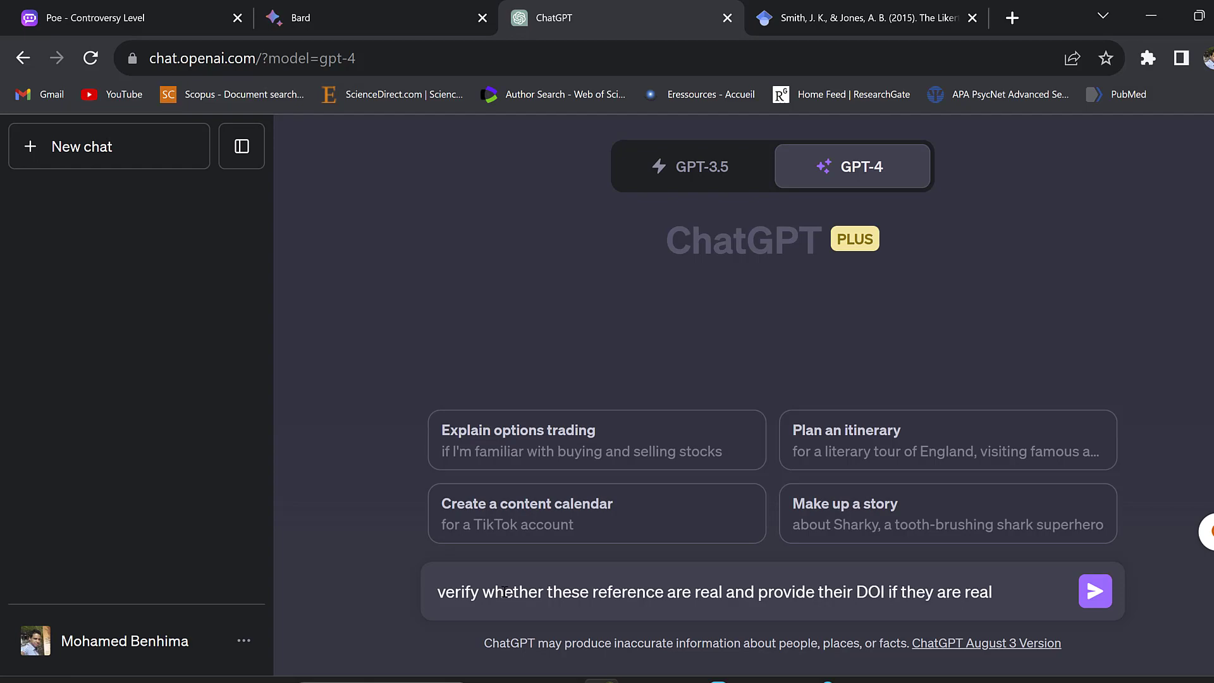
key(ctrl+v)
key(ctrl+a)
key(BackSpace)
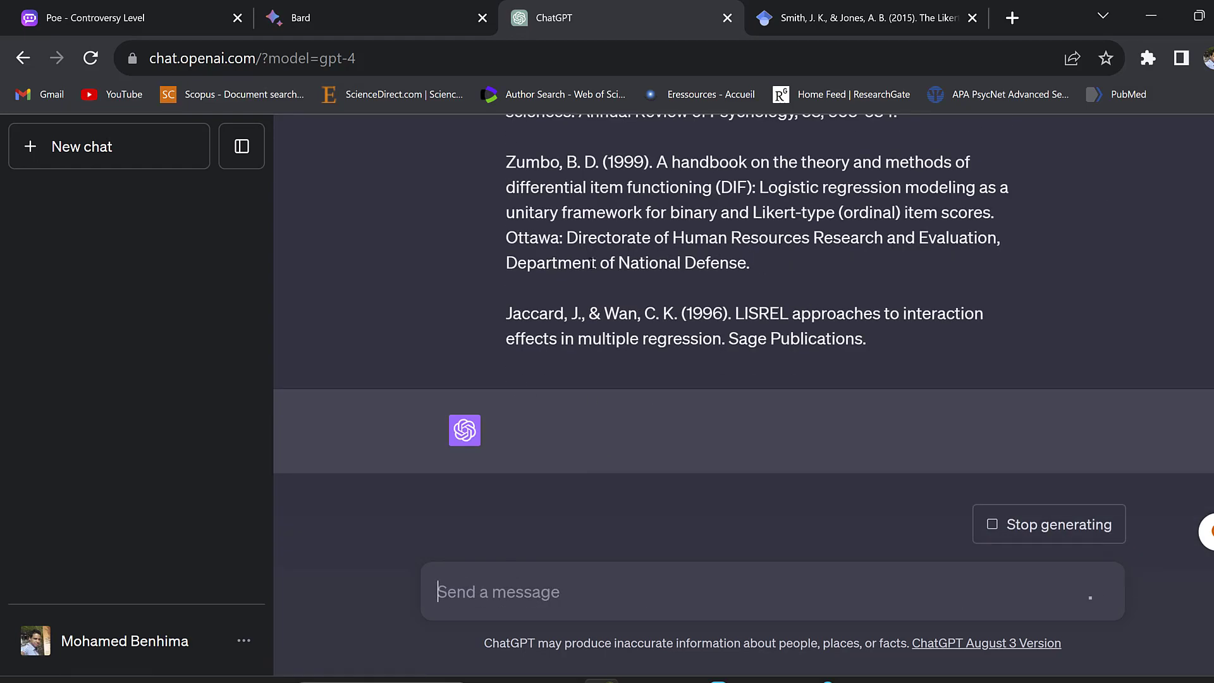
Step: Review GPT-4's verdicts and copy the Smith & Jones (2015) citation
scroll(656, 361, up, 3)
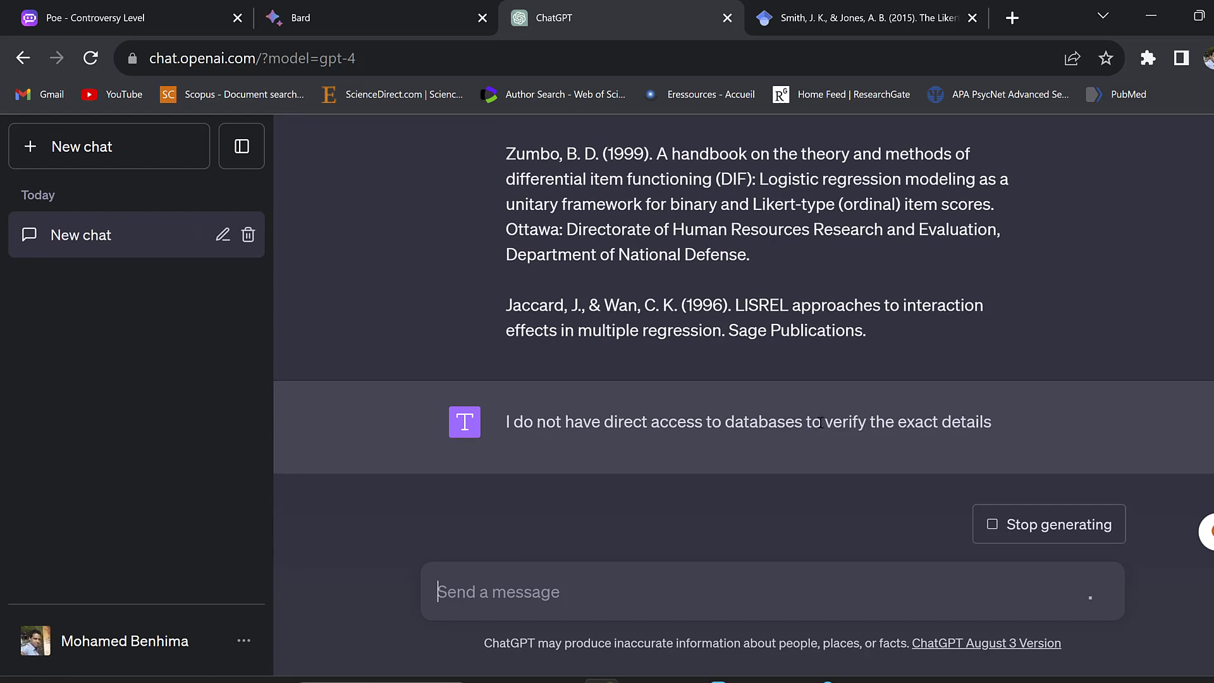
scroll(763, 248, up, 5)
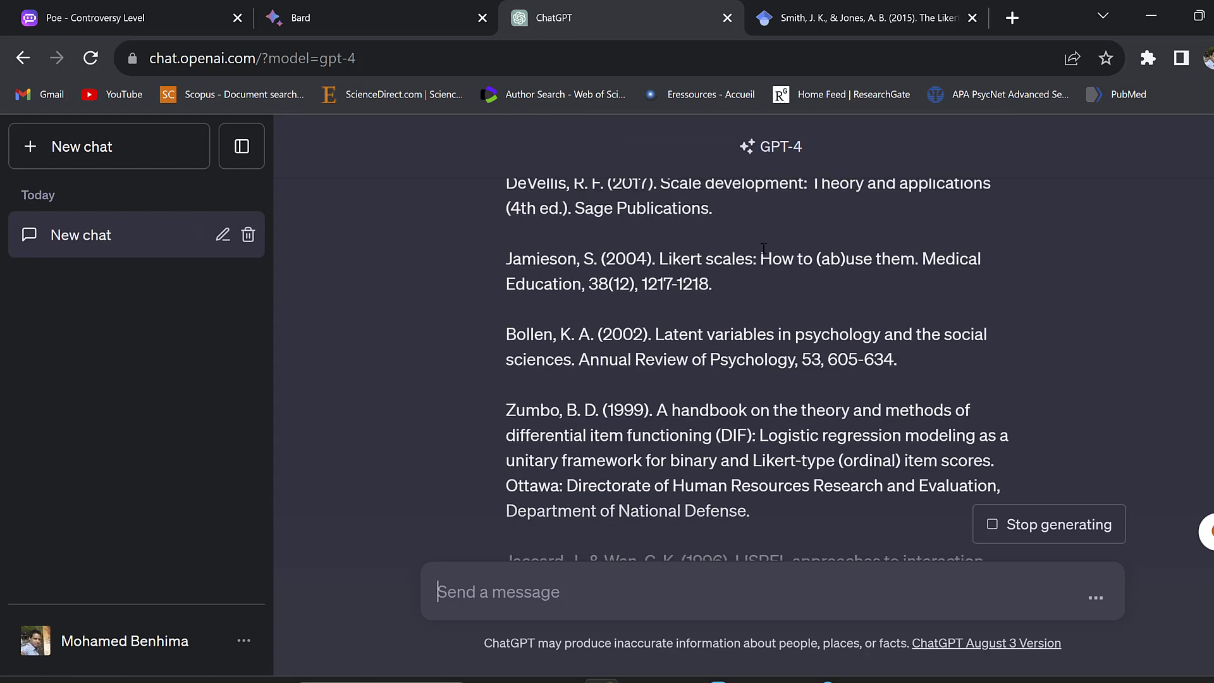
scroll(731, 294, down, 5)
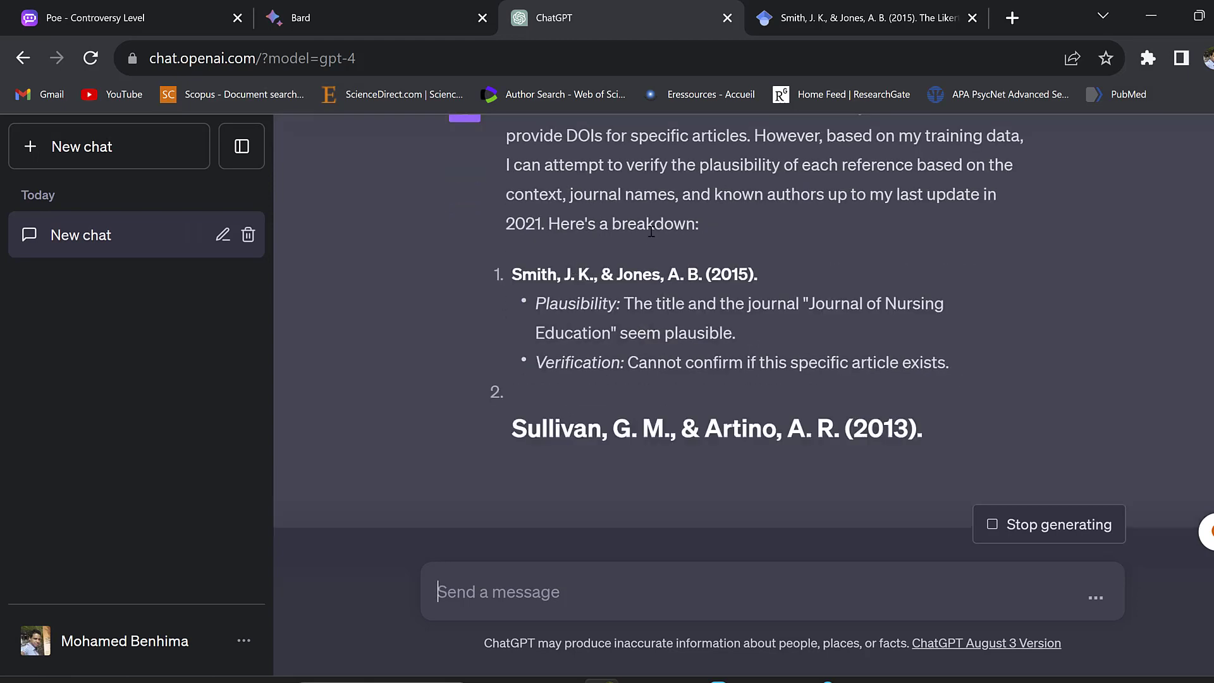
scroll(663, 329, up, 3)
scroll(748, 423, down, 2)
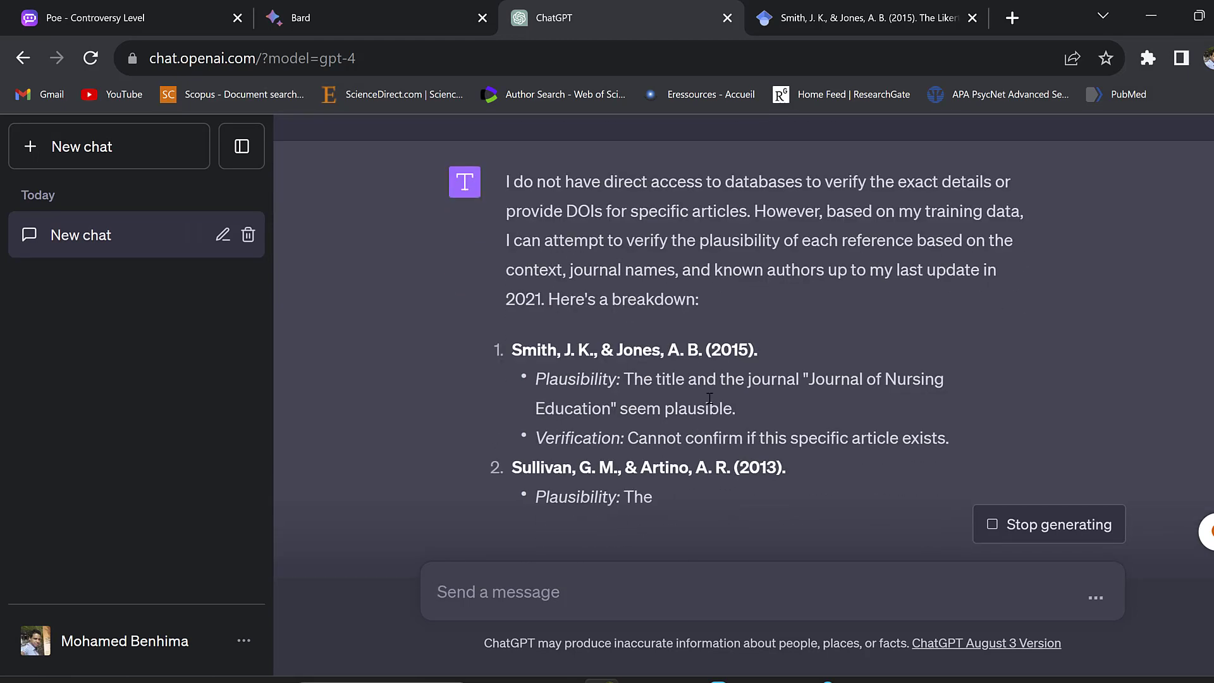
drag(761, 350, 528, 354)
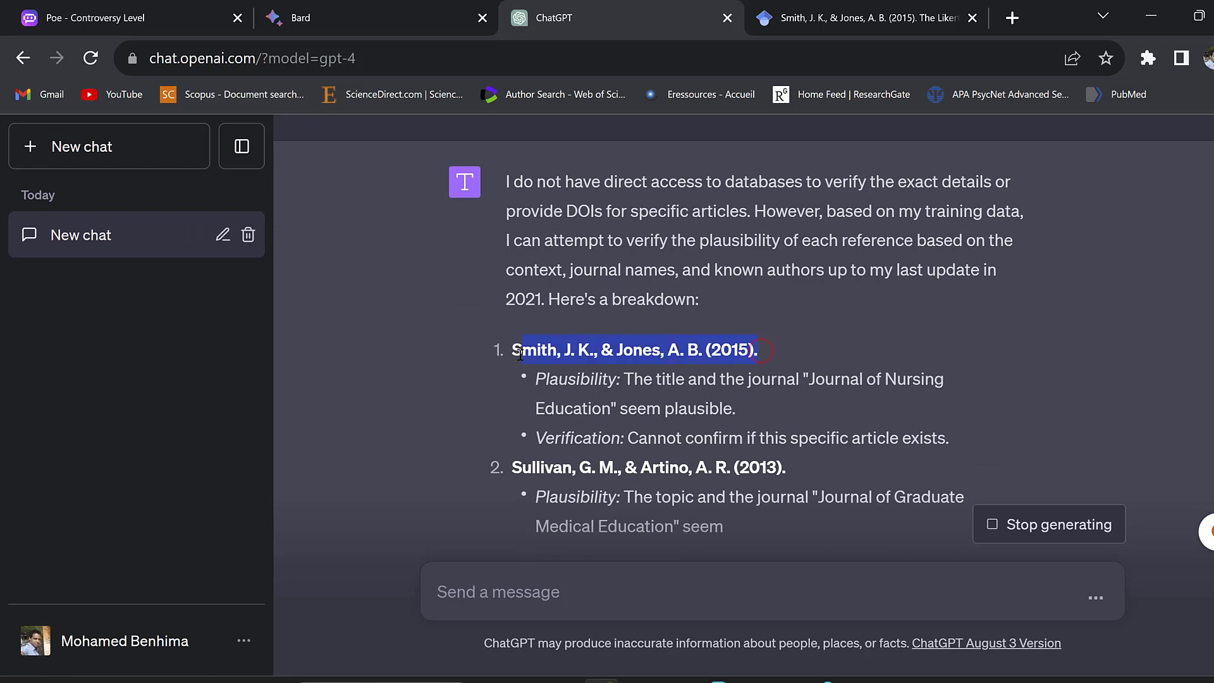
right_click(530, 354)
click(576, 375)
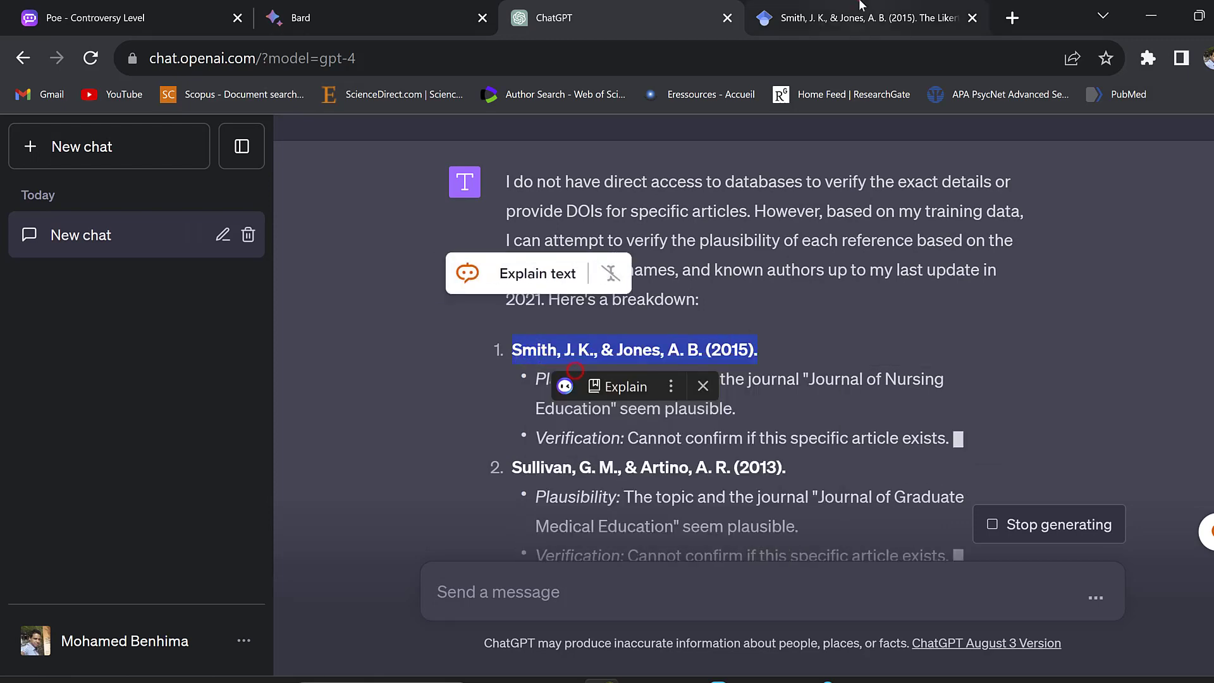
key(ctrl+Tab)
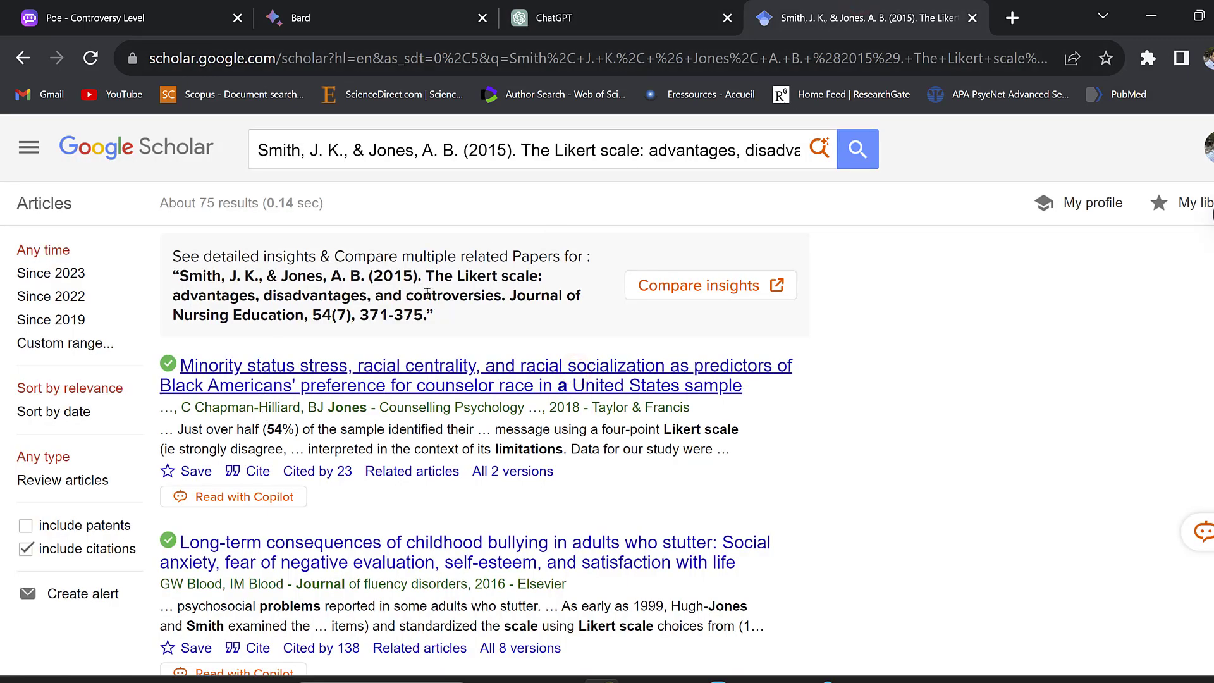
Step: Search Google Scholar for only the Smith & Jones (2015) author-and-year citation
click(550, 152)
key(ctrl+a)
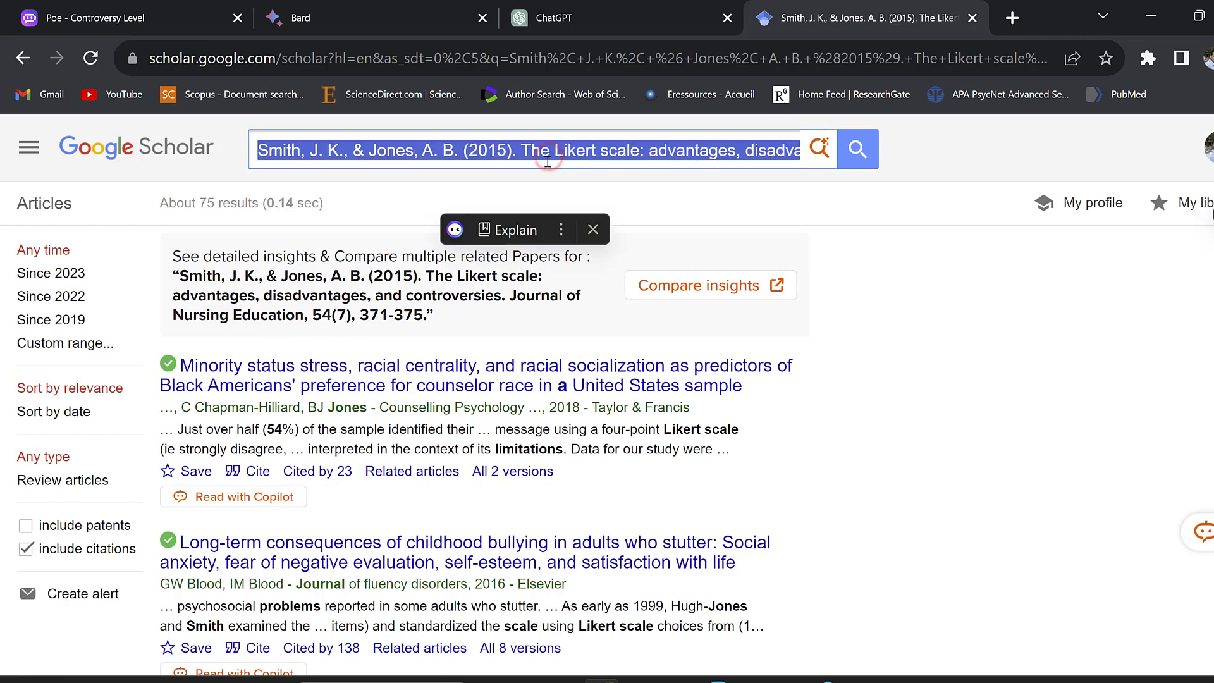
key(ctrl+v)
click(859, 149)
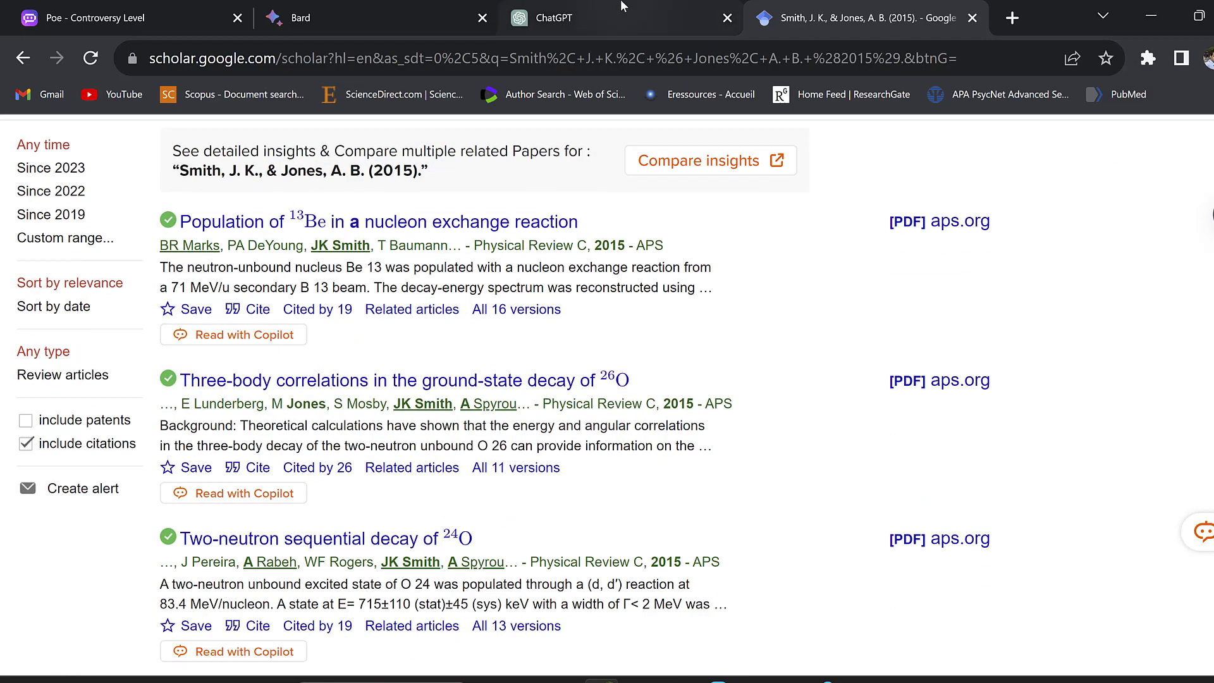
click(363, 17)
click(600, 6)
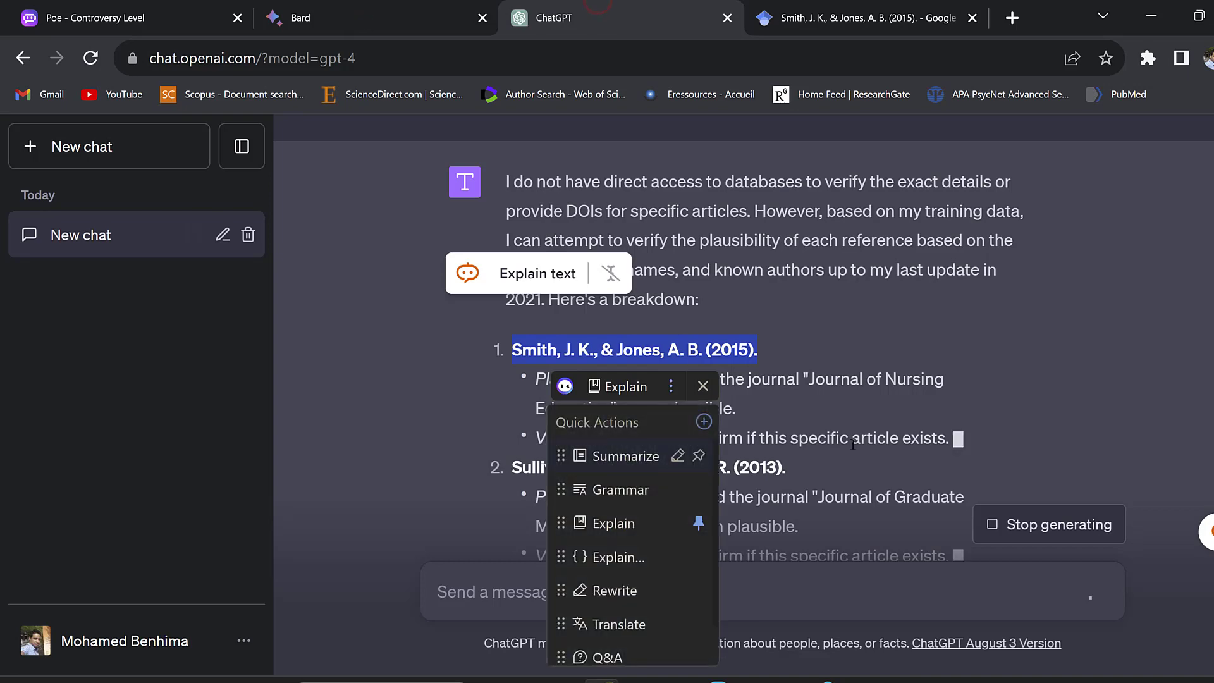
scroll(665, 443, down, 5)
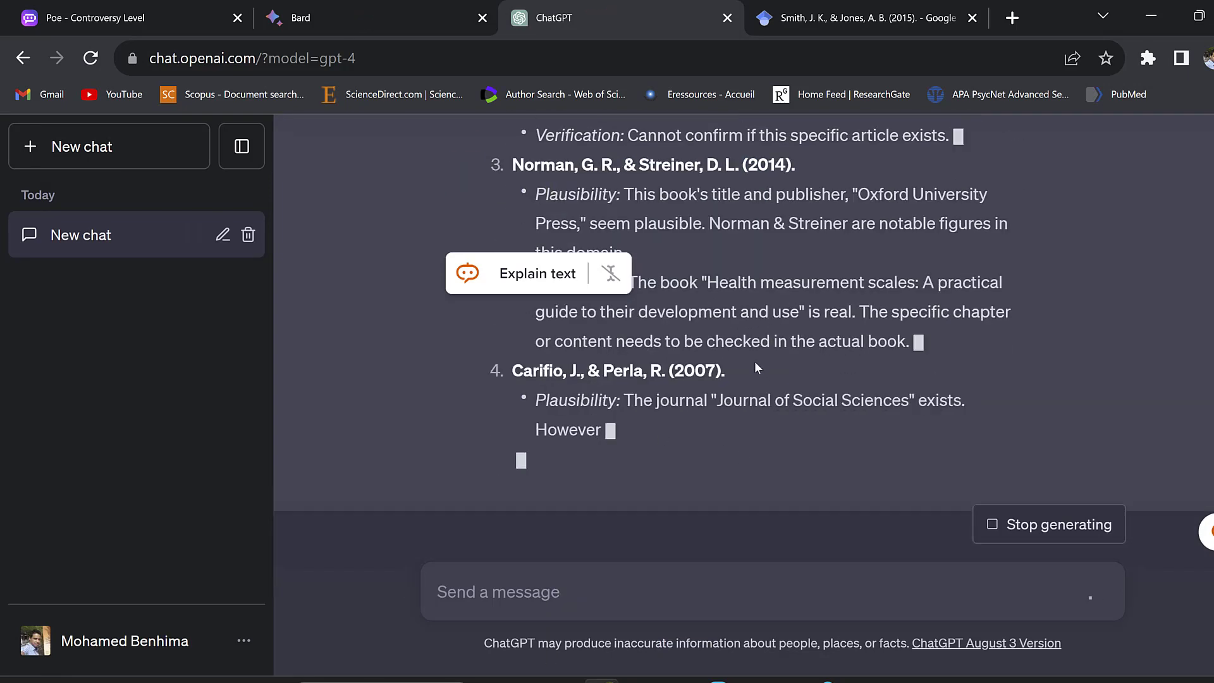
scroll(754, 362, up, 2)
scroll(769, 379, up, 4)
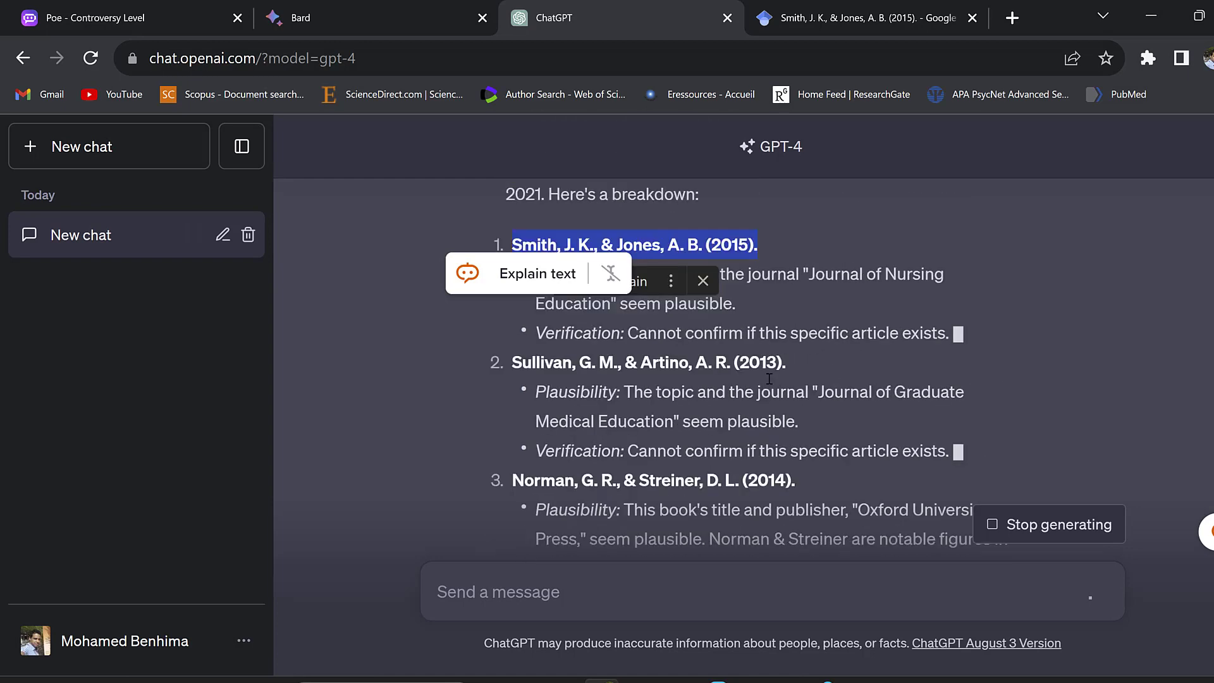
scroll(767, 361, down, 6)
scroll(602, 415, up, 3)
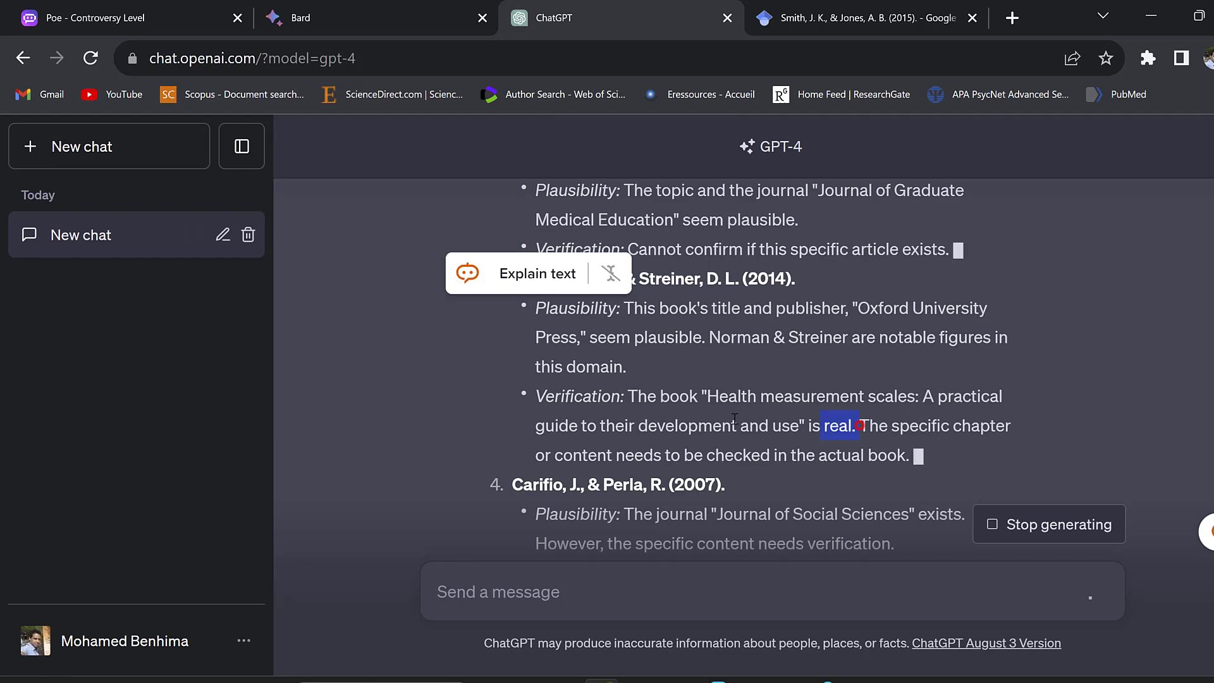
drag(734, 419, 523, 394)
scroll(626, 468, up, 2)
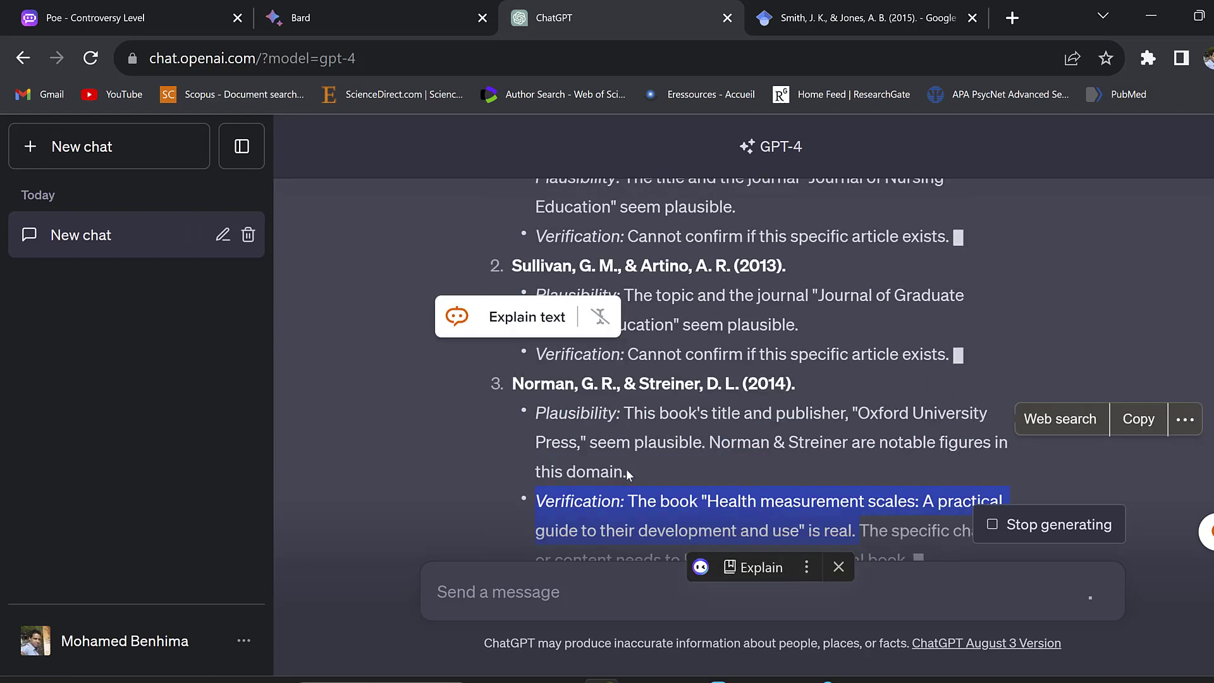
scroll(626, 468, down, 2)
scroll(662, 367, up, 4)
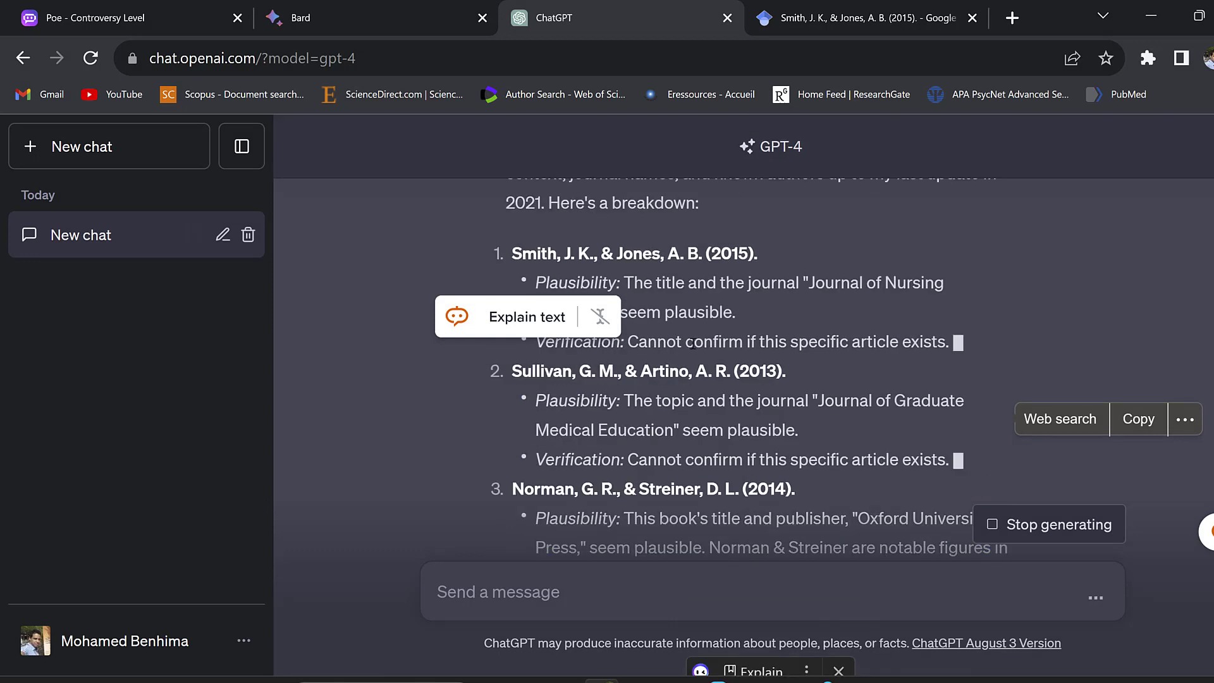
scroll(692, 343, up, 2)
click(520, 323)
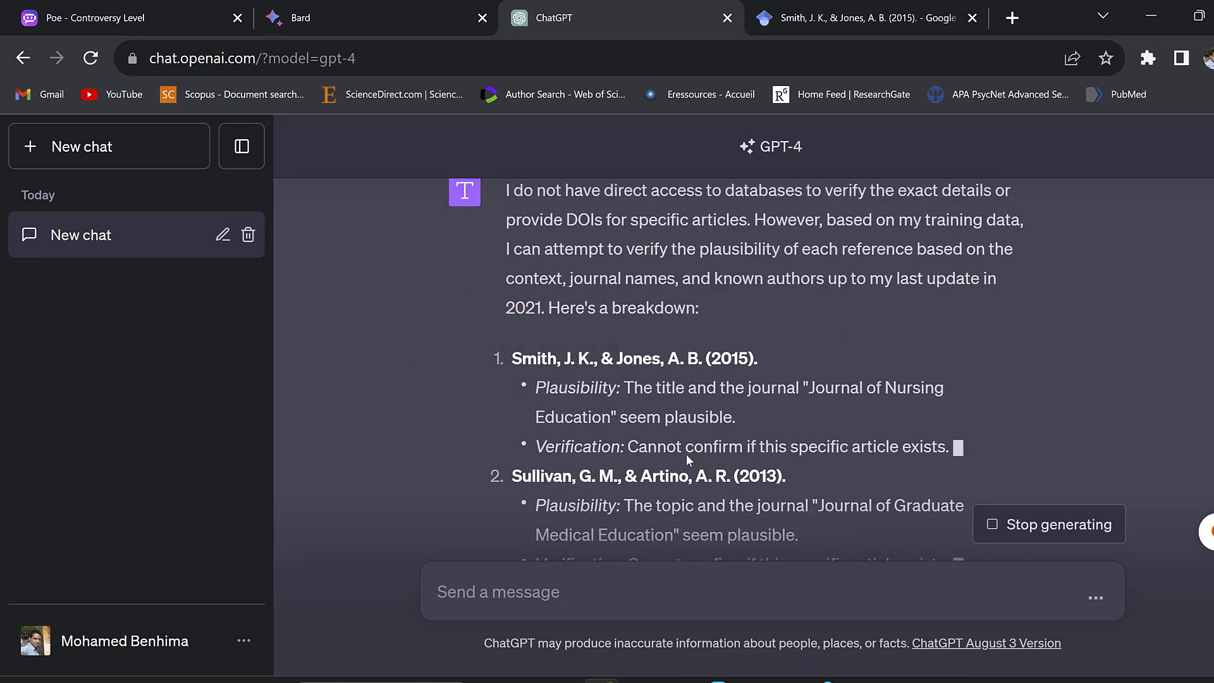
drag(685, 441, 957, 444)
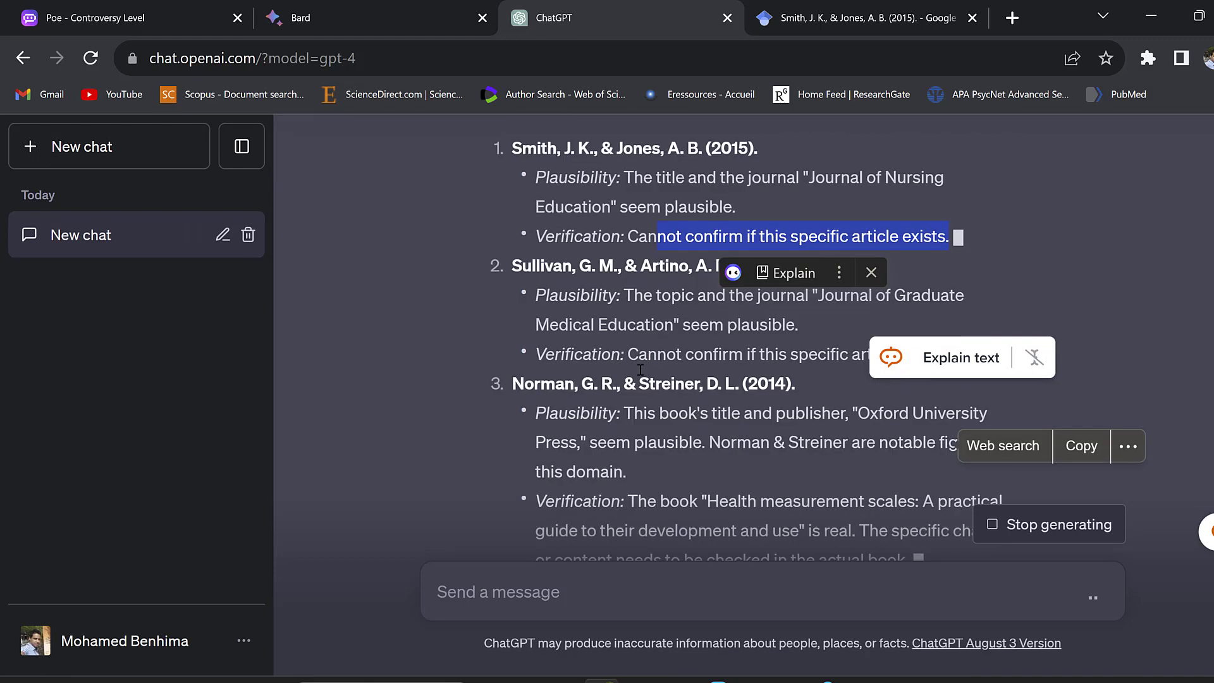
click(707, 365)
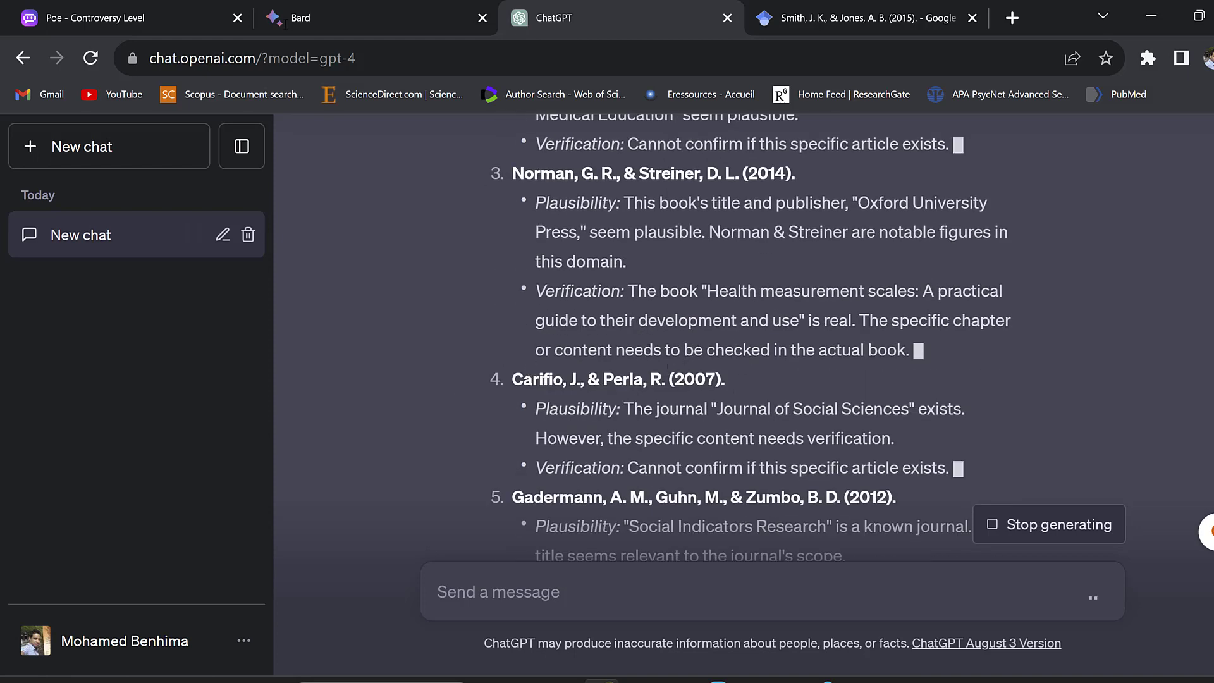
Step: Copy the first reference's title 'The Likert scale: advantages, disadvantages, and controversies' in Poe
click(142, 5)
click(591, 326)
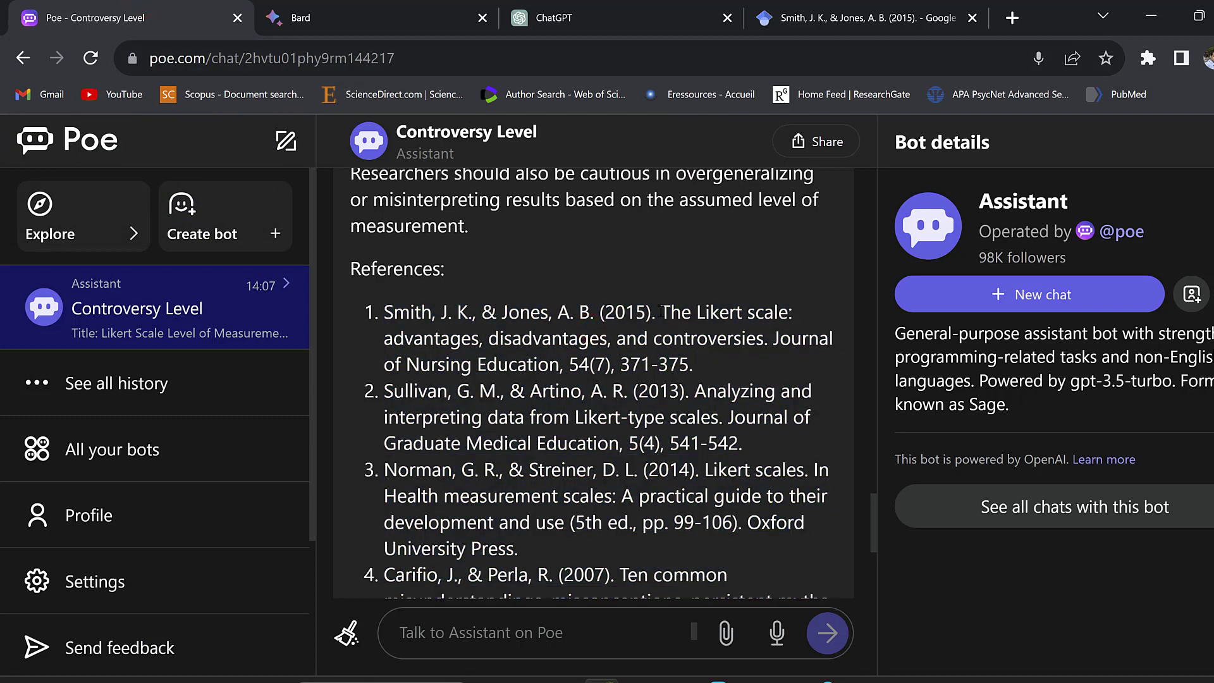
drag(660, 311, 762, 335)
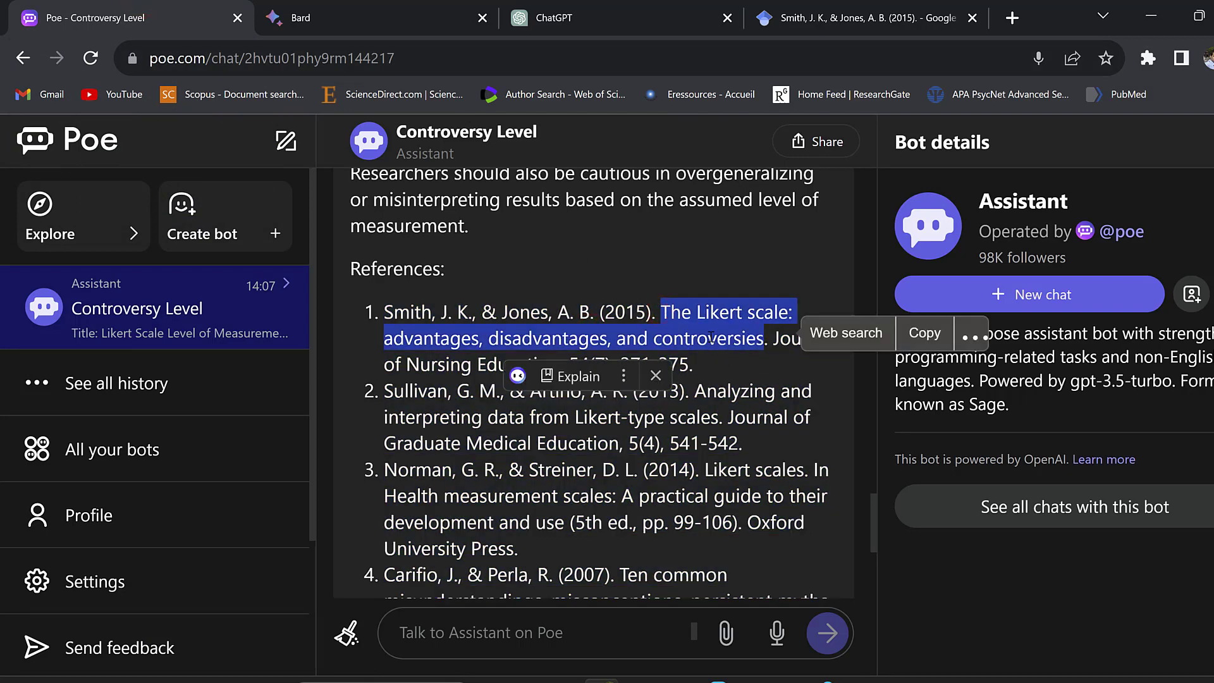
right_click(469, 338)
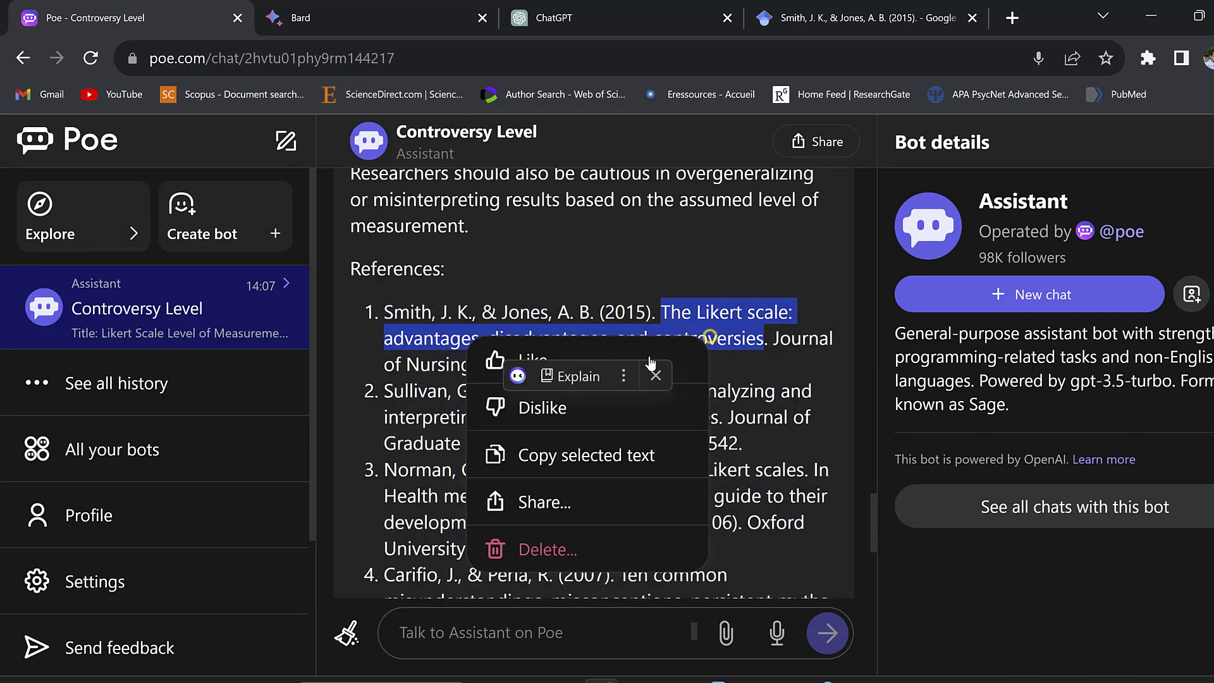
click(530, 457)
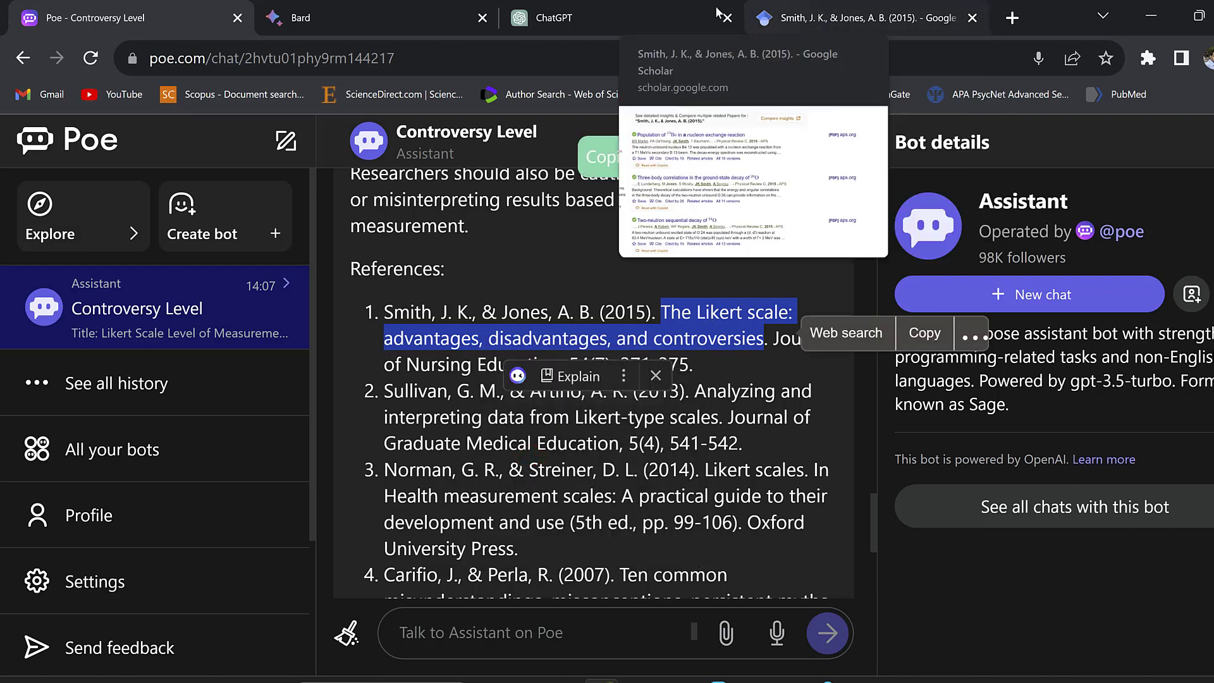
Step: Search Scholar for that exact title and scan the roughly 23,300 results
click(847, 19)
triple_click(554, 145)
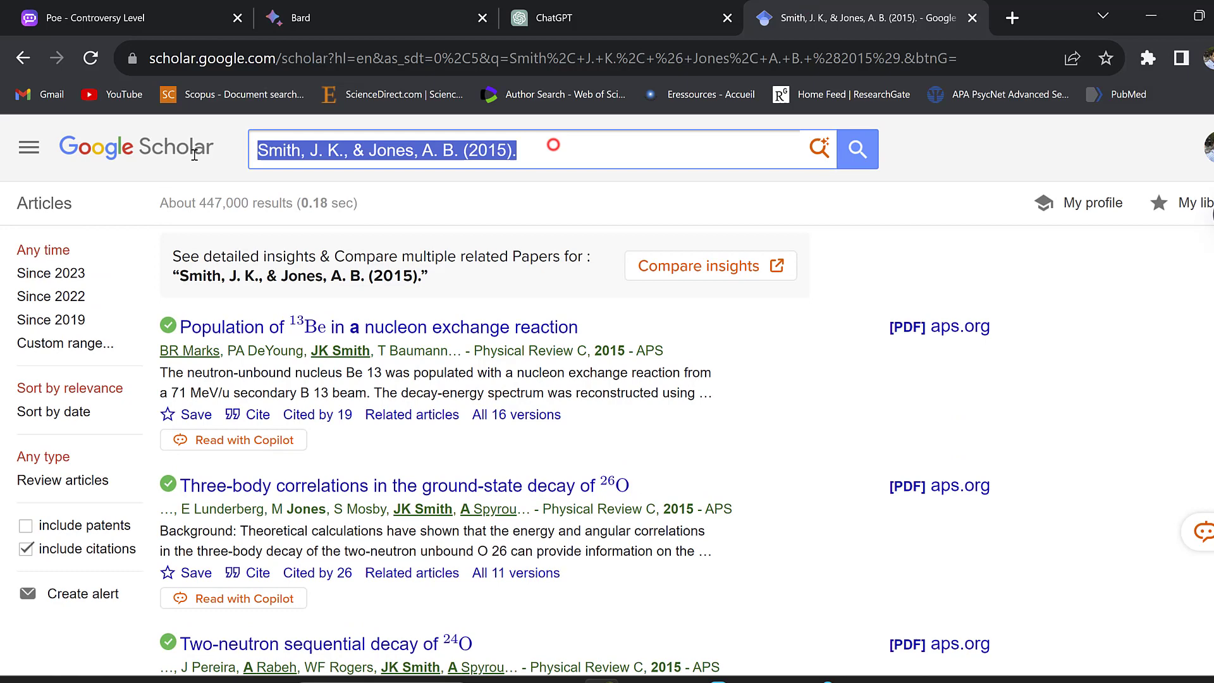
key(ctrl+v)
click(839, 147)
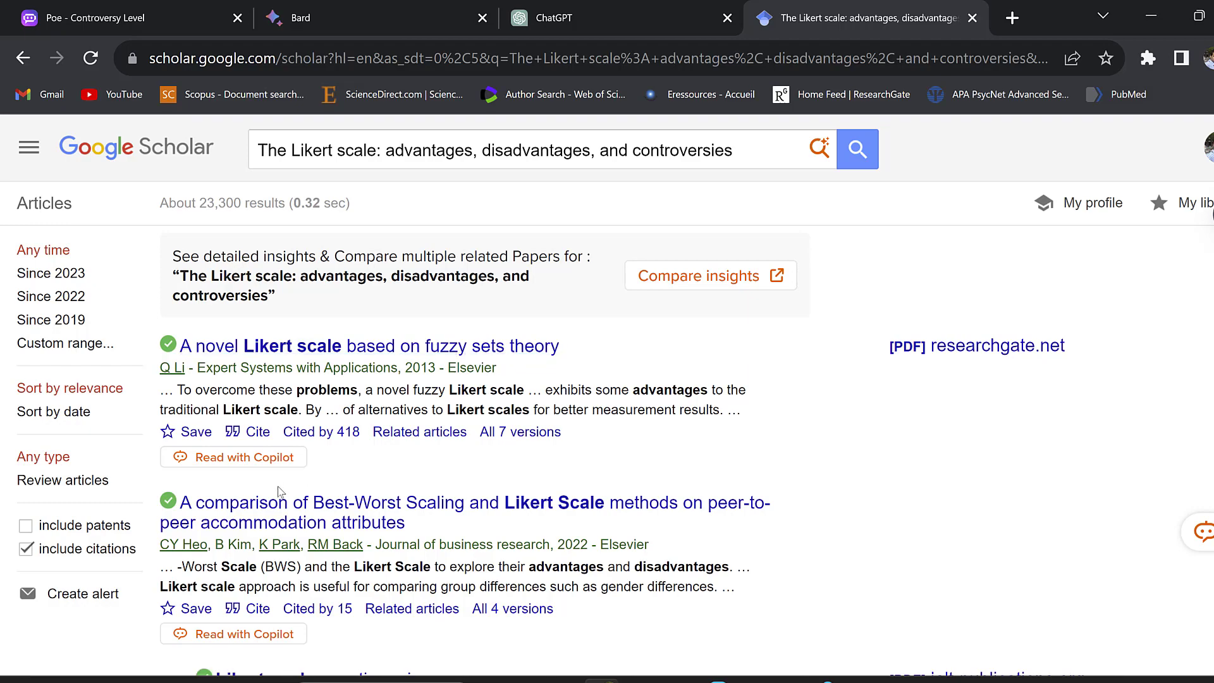
scroll(185, 522, down, 3)
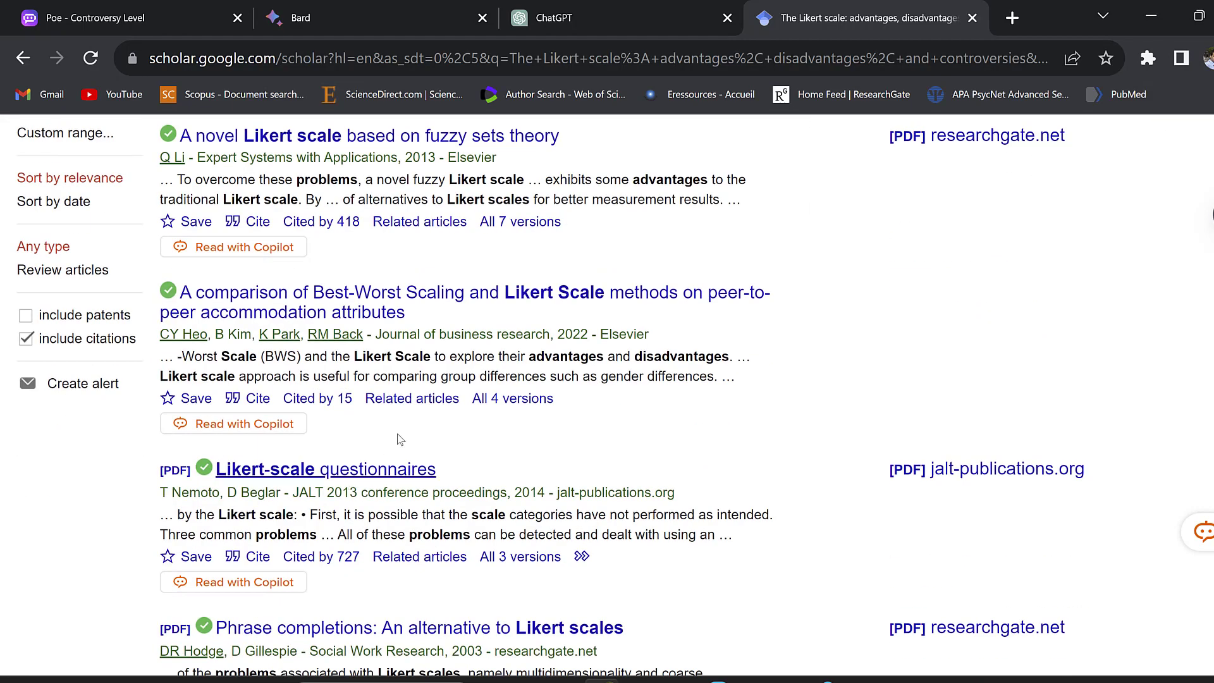
scroll(395, 435, up, 3)
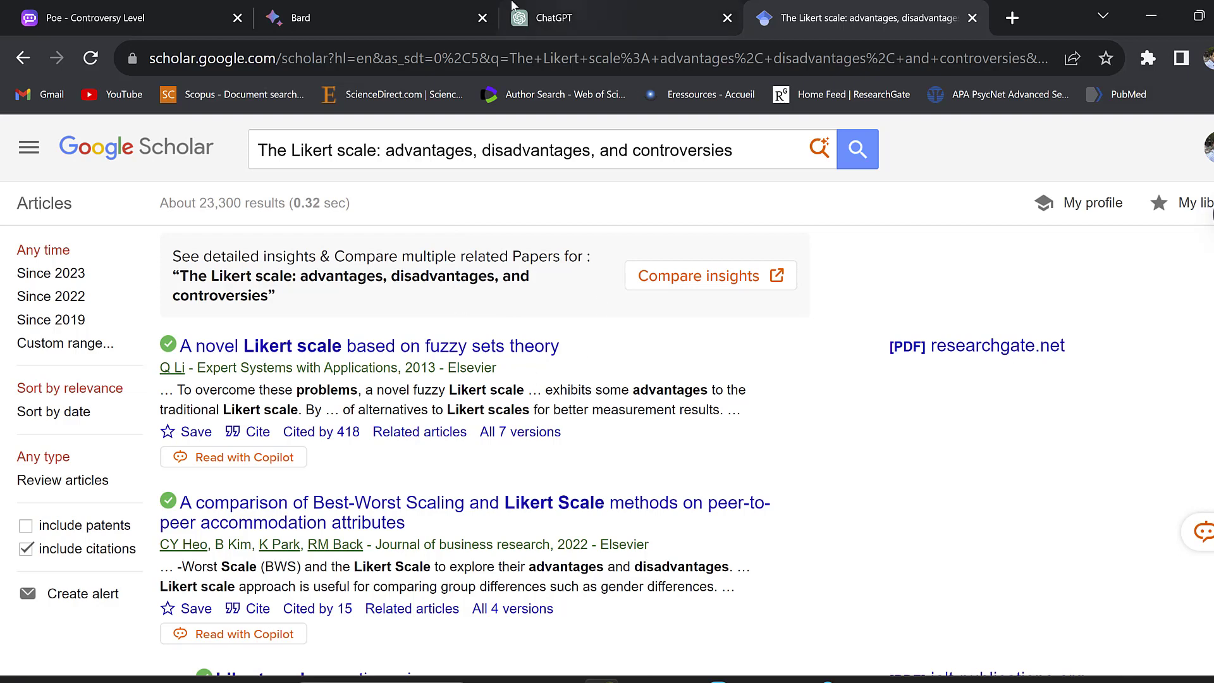
Step: Return to the Poe conversation and read through the full literature review answer
click(98, 7)
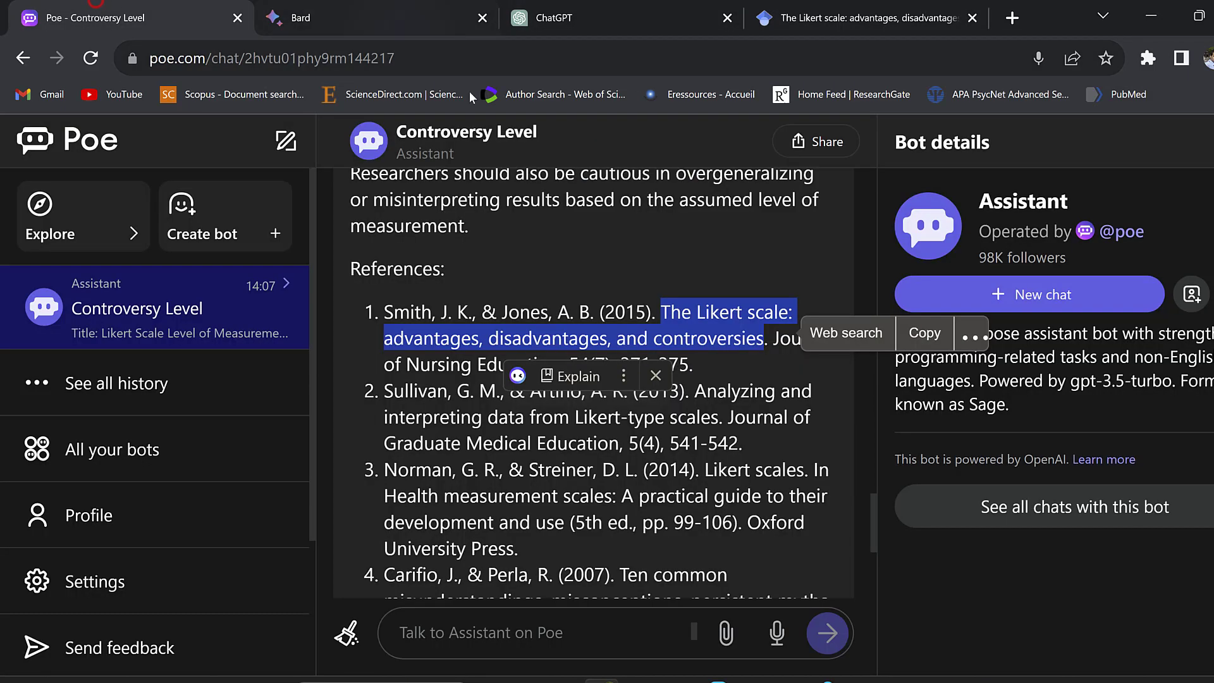
click(543, 17)
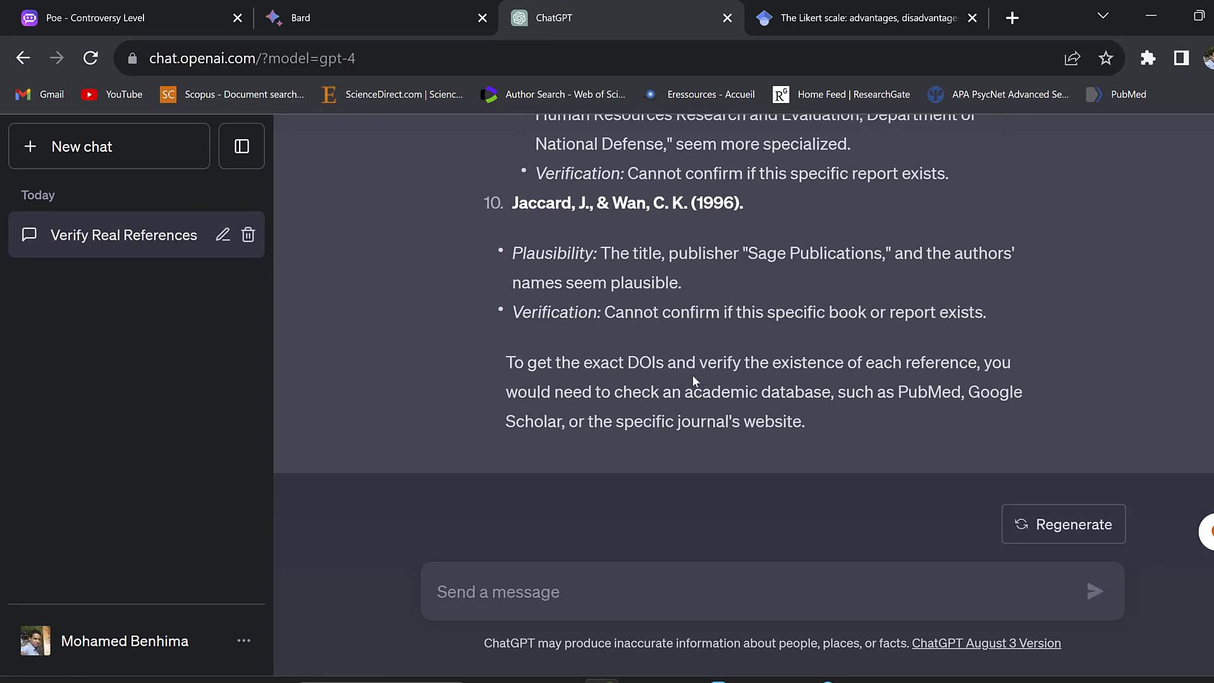
click(103, 12)
scroll(531, 442, up, 15)
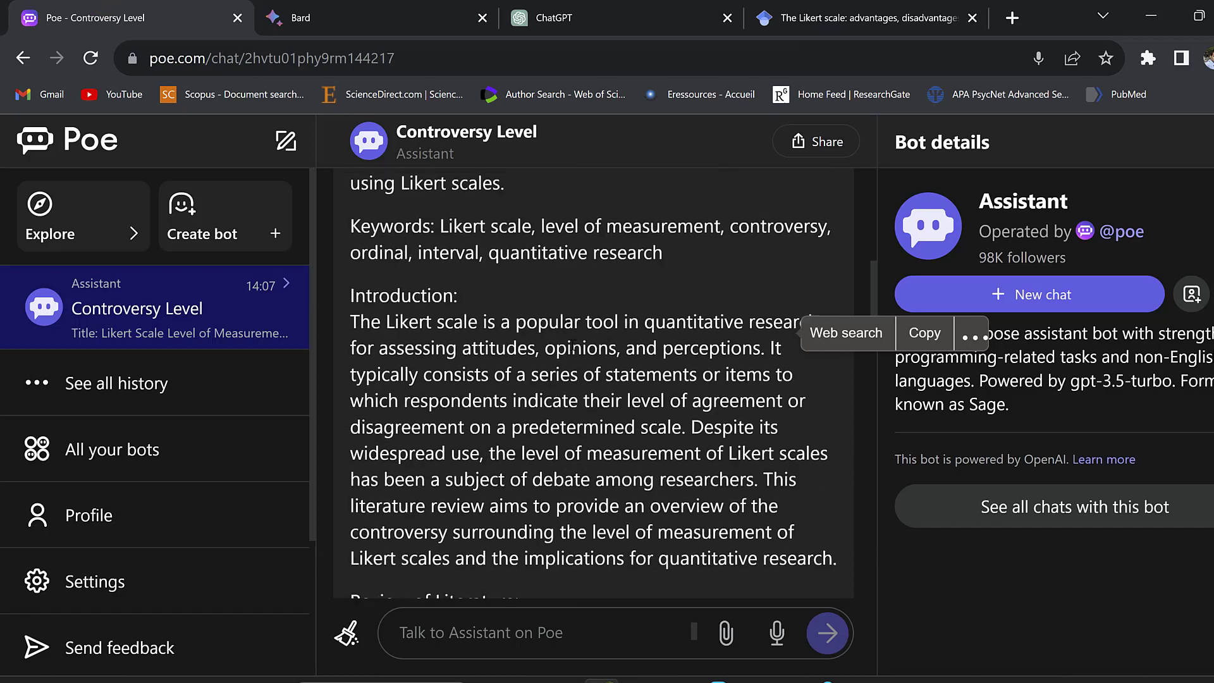
scroll(573, 347, up, 10)
scroll(573, 344, down, 3)
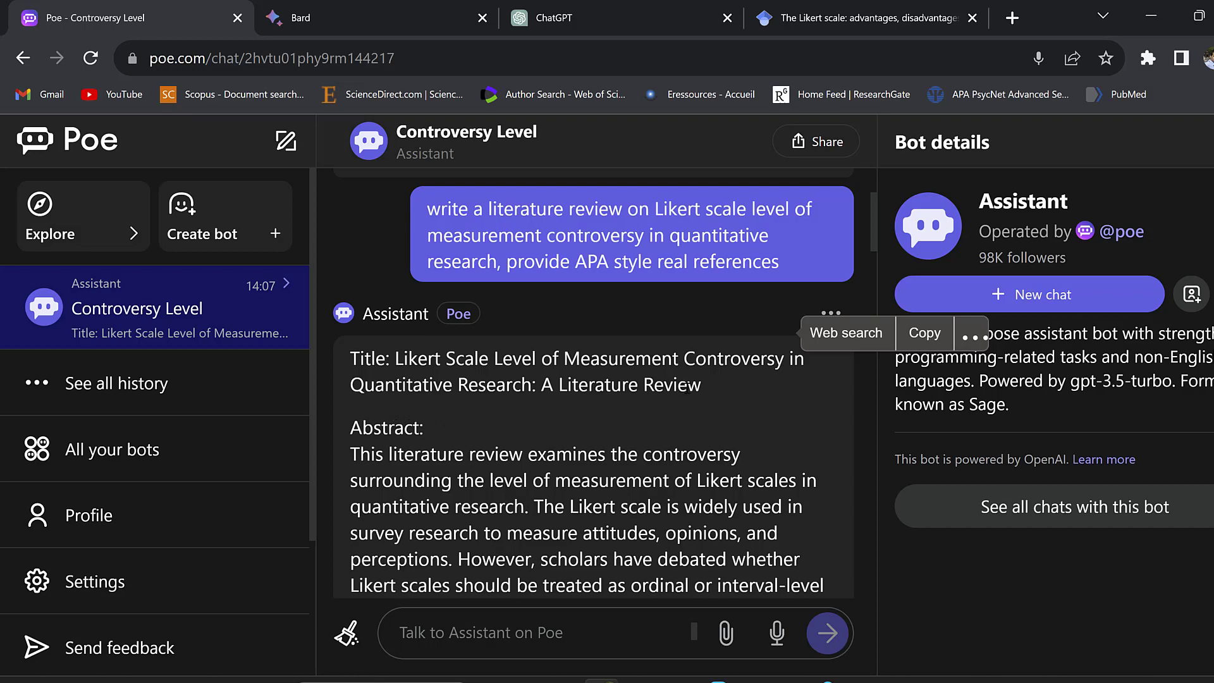
scroll(435, 430, down, 2)
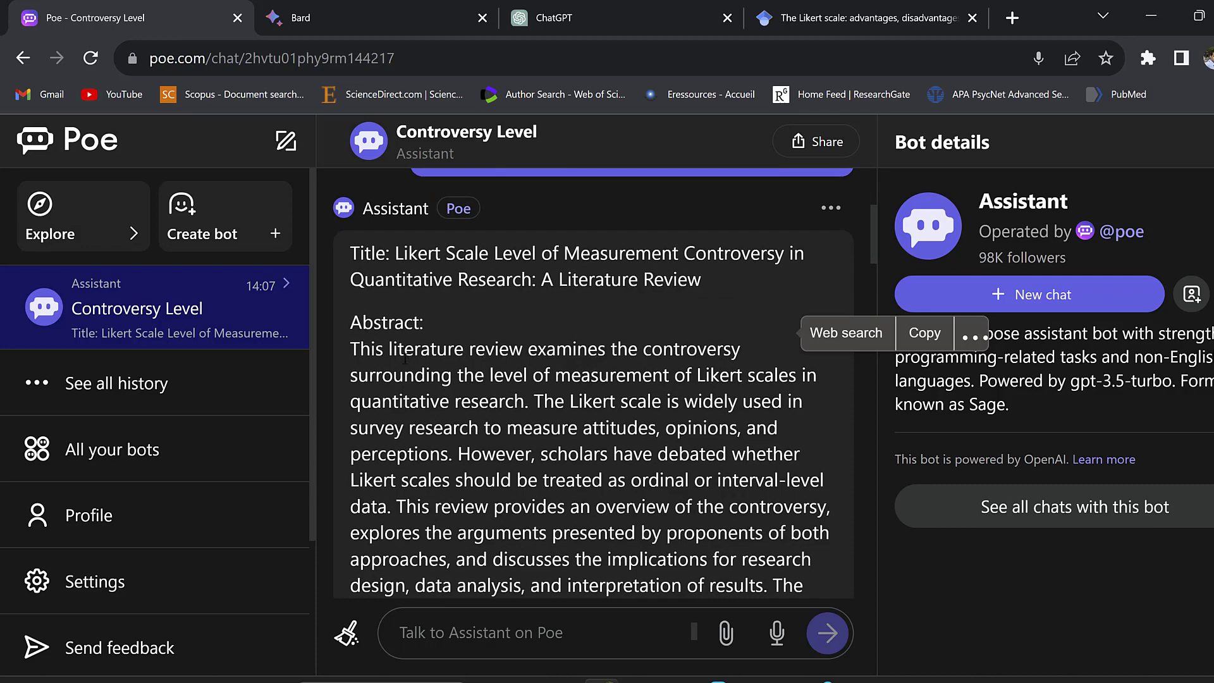
scroll(519, 480, down, 15)
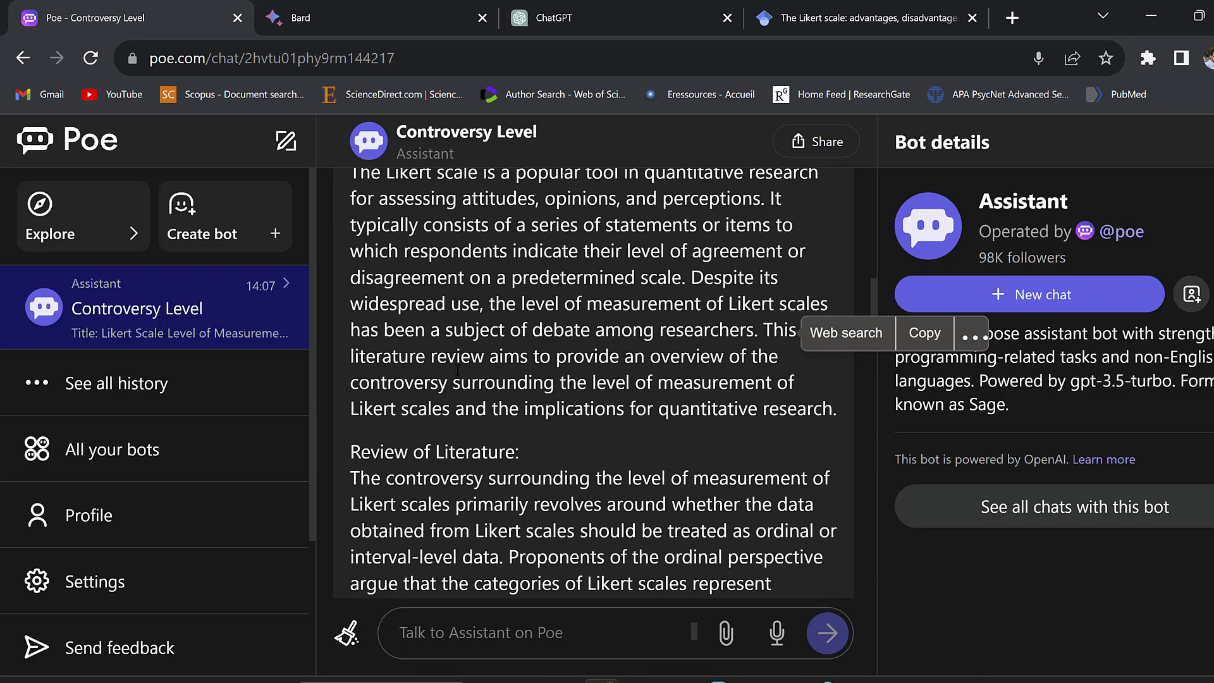
scroll(457, 370, down, 6)
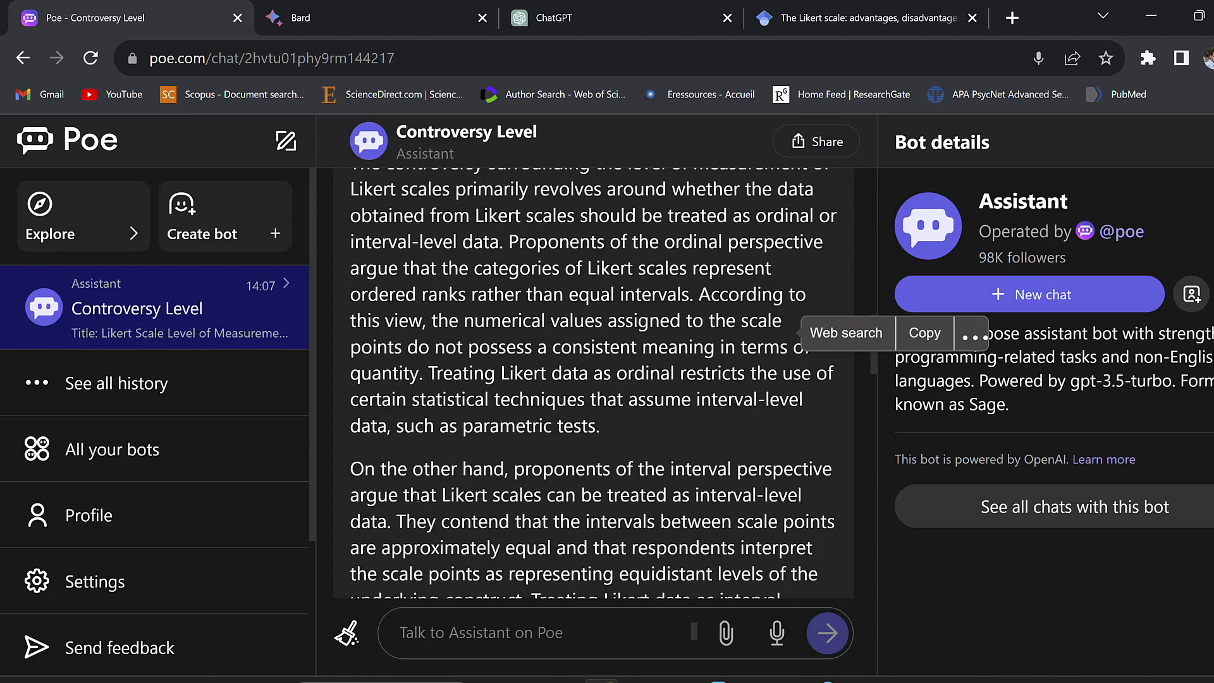
scroll(471, 457, down, 6)
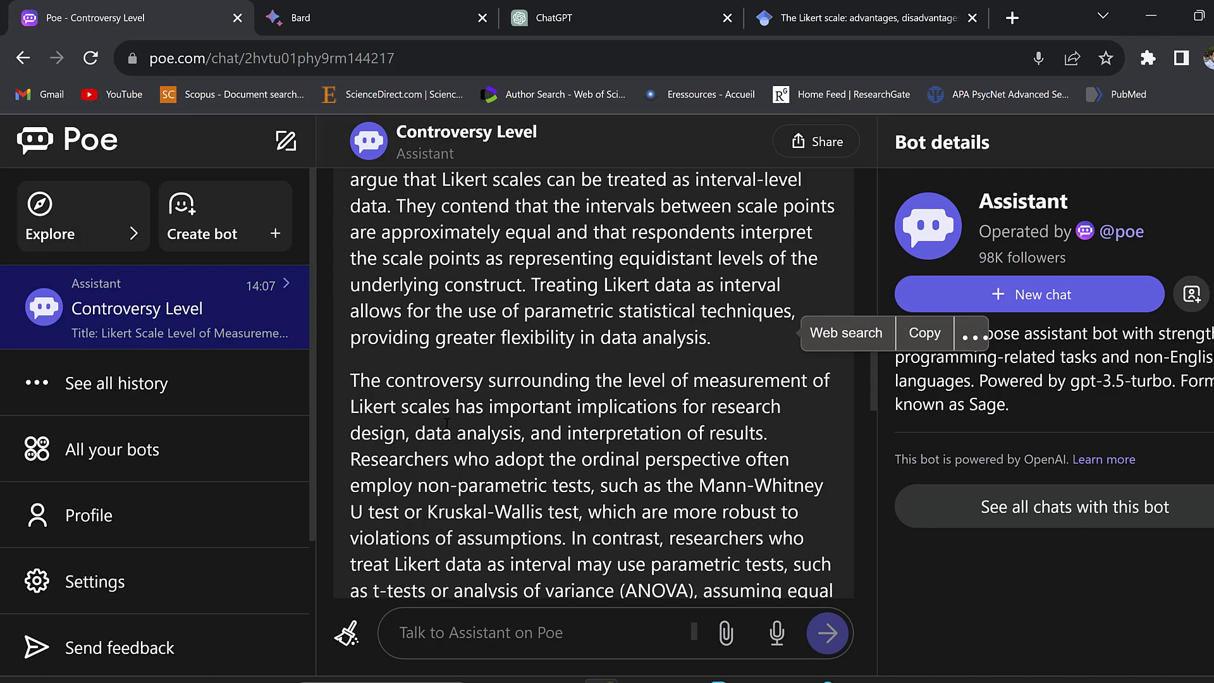
scroll(538, 378, down, 12)
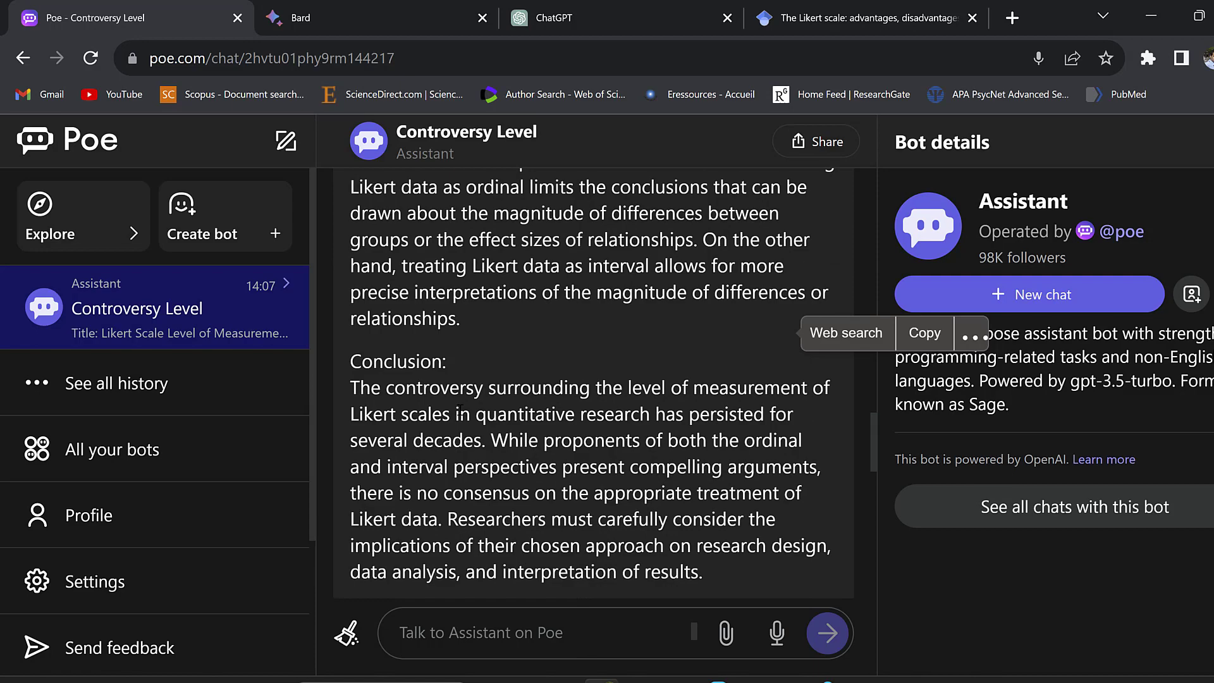
scroll(506, 412, down, 9)
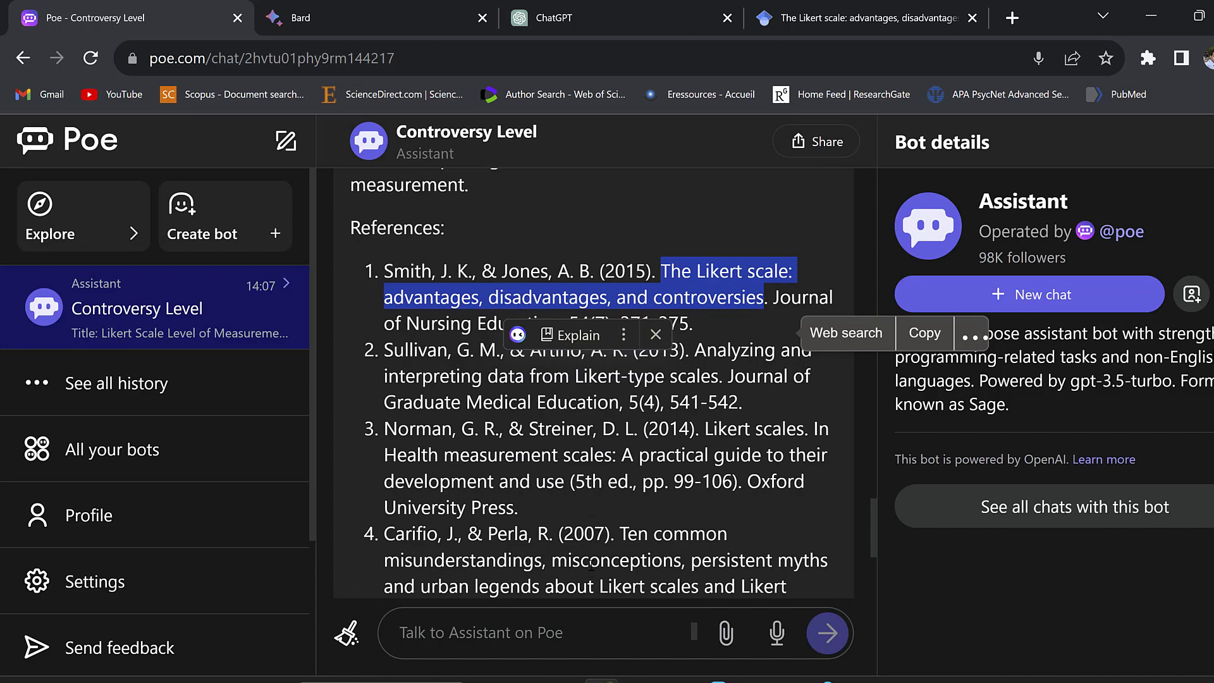
Step: Copy the whole review from its title through the references
click(525, 438)
scroll(506, 423, up, 3)
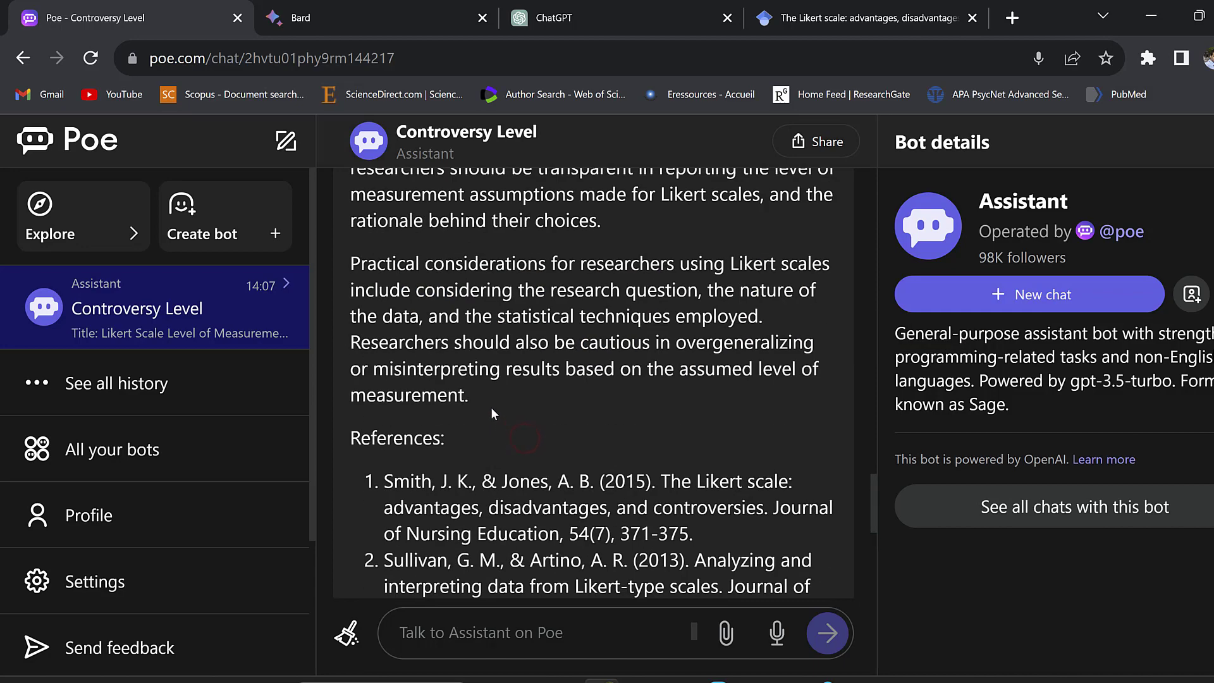
drag(463, 380, 390, 568)
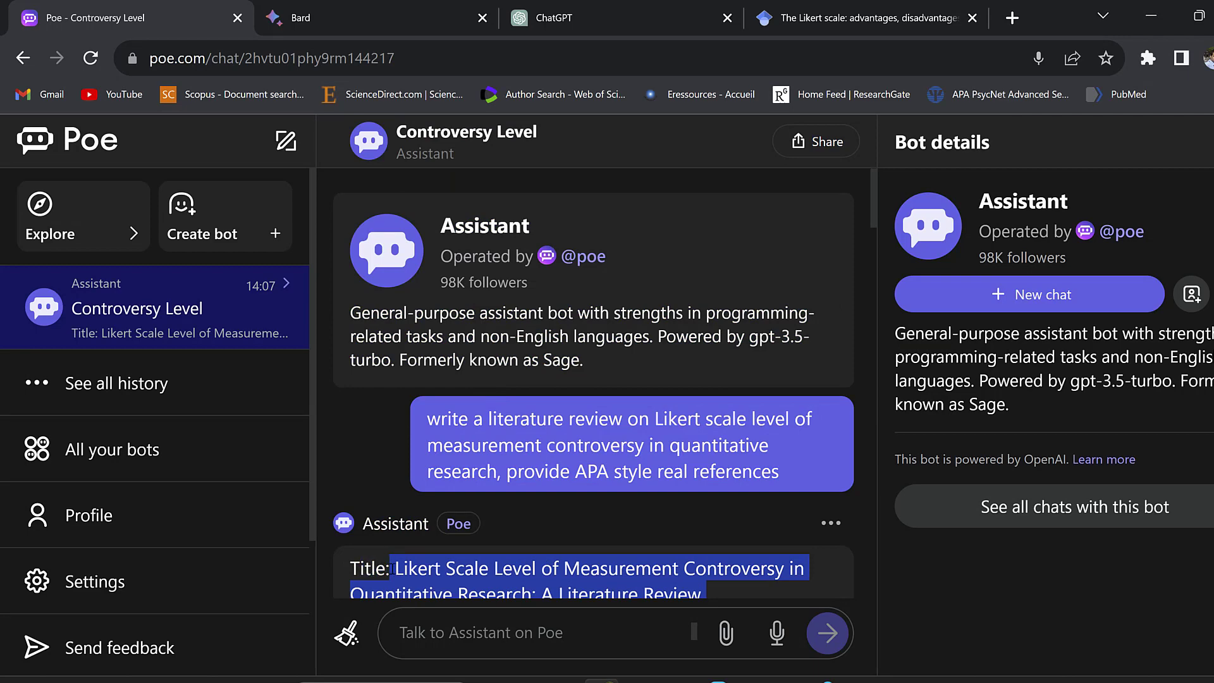
right_click(402, 568)
click(474, 483)
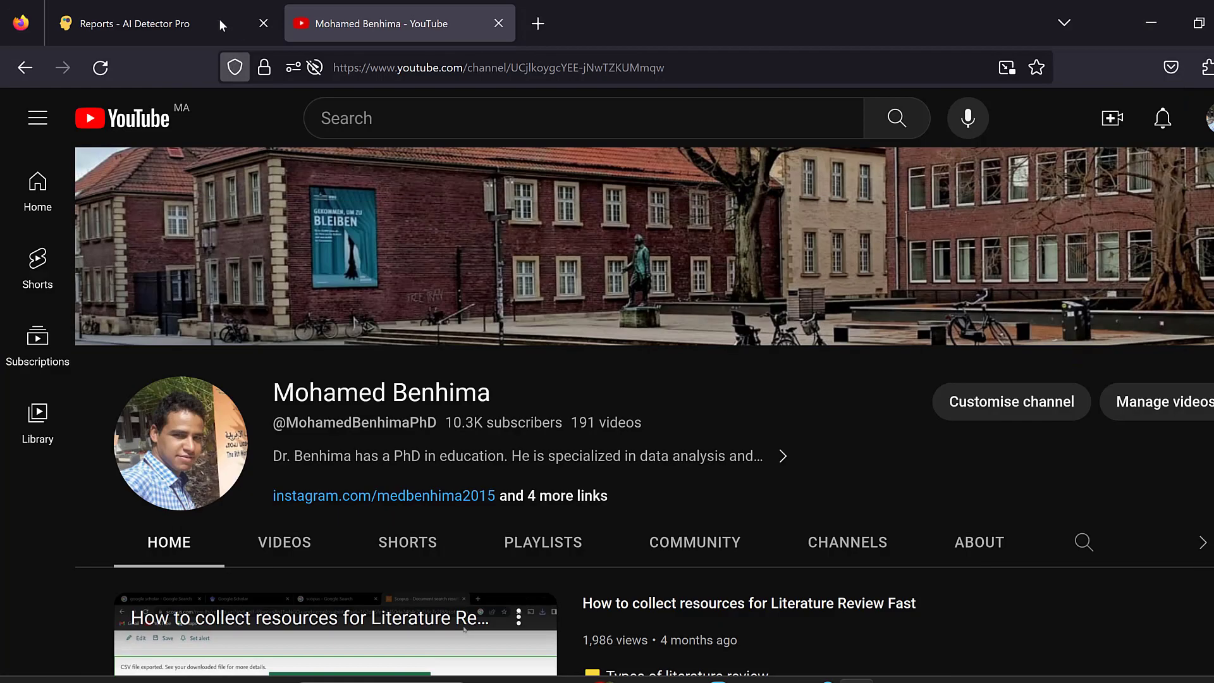
Step: Paste the Poe literature review into AI Detector Pro and analyse it
click(173, 19)
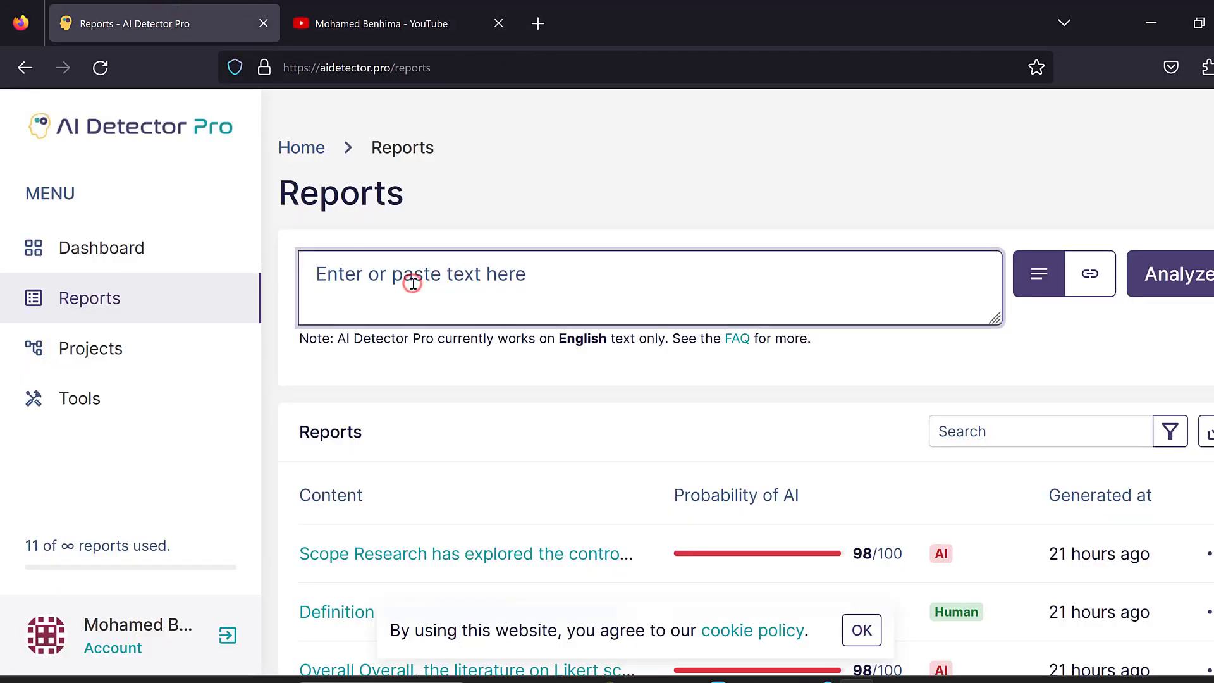
key(ctrl+v)
click(1175, 285)
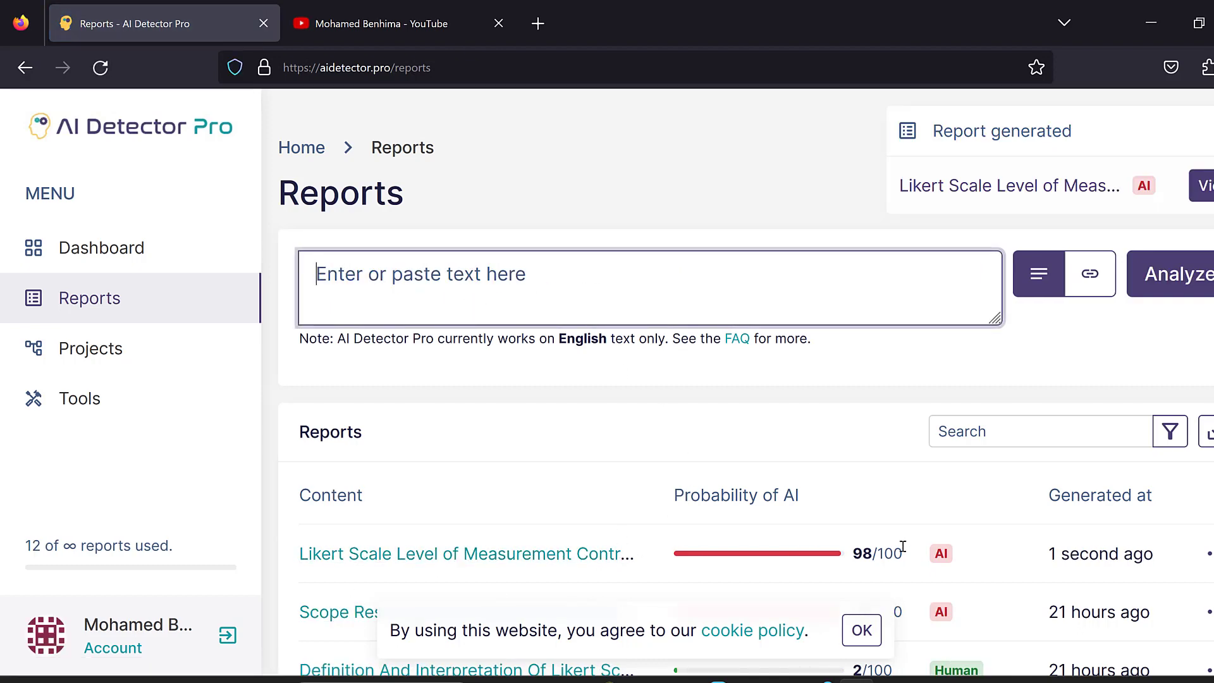
Step: Review the Likert Scale report's AI-flagged paragraphs and load its text into AI Eraser
click(456, 552)
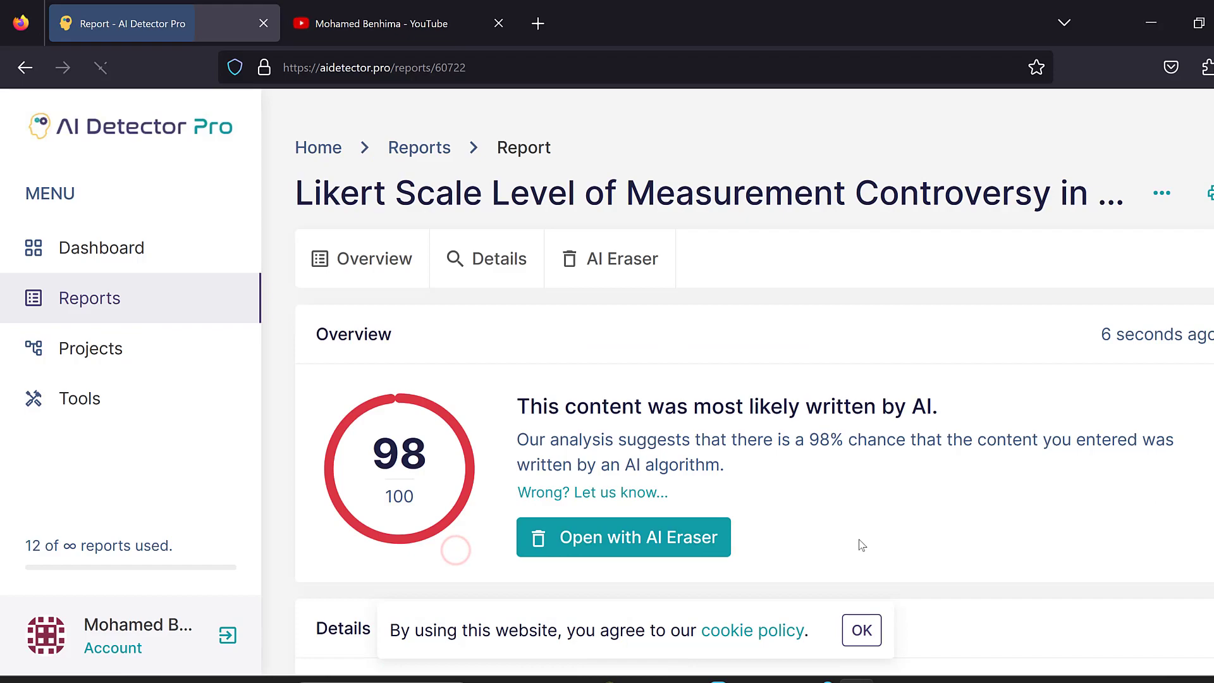
scroll(788, 443, down, 5)
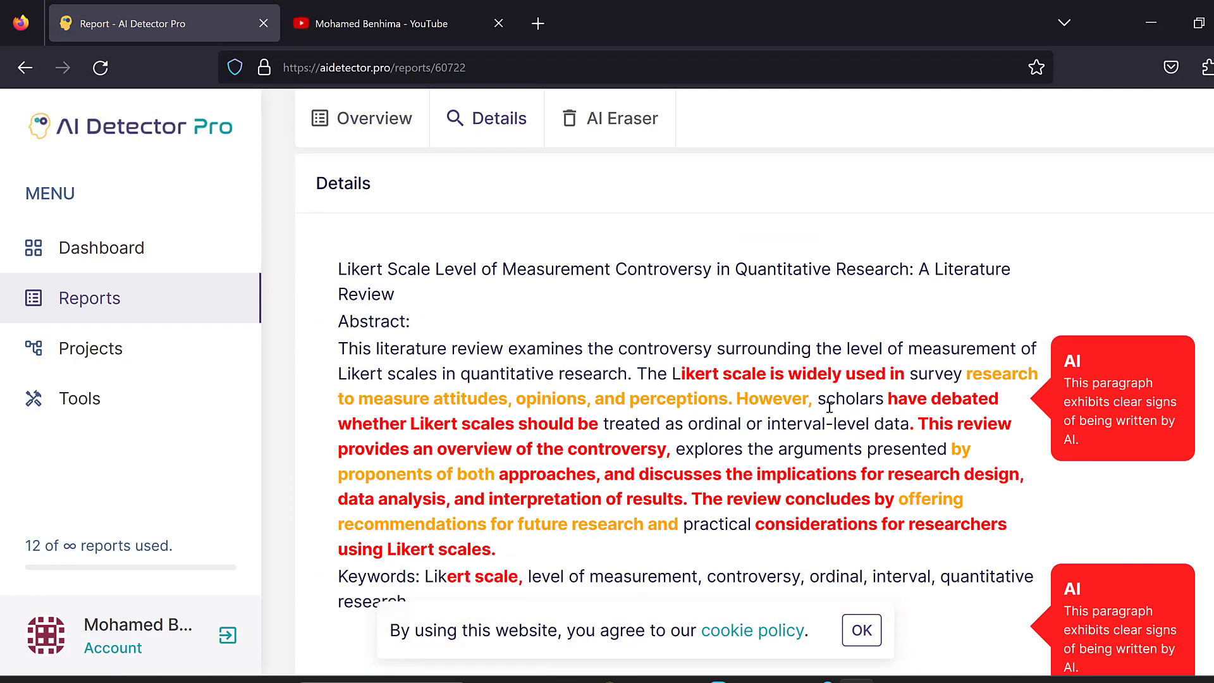
scroll(722, 357, down, 2)
scroll(720, 487, down, 5)
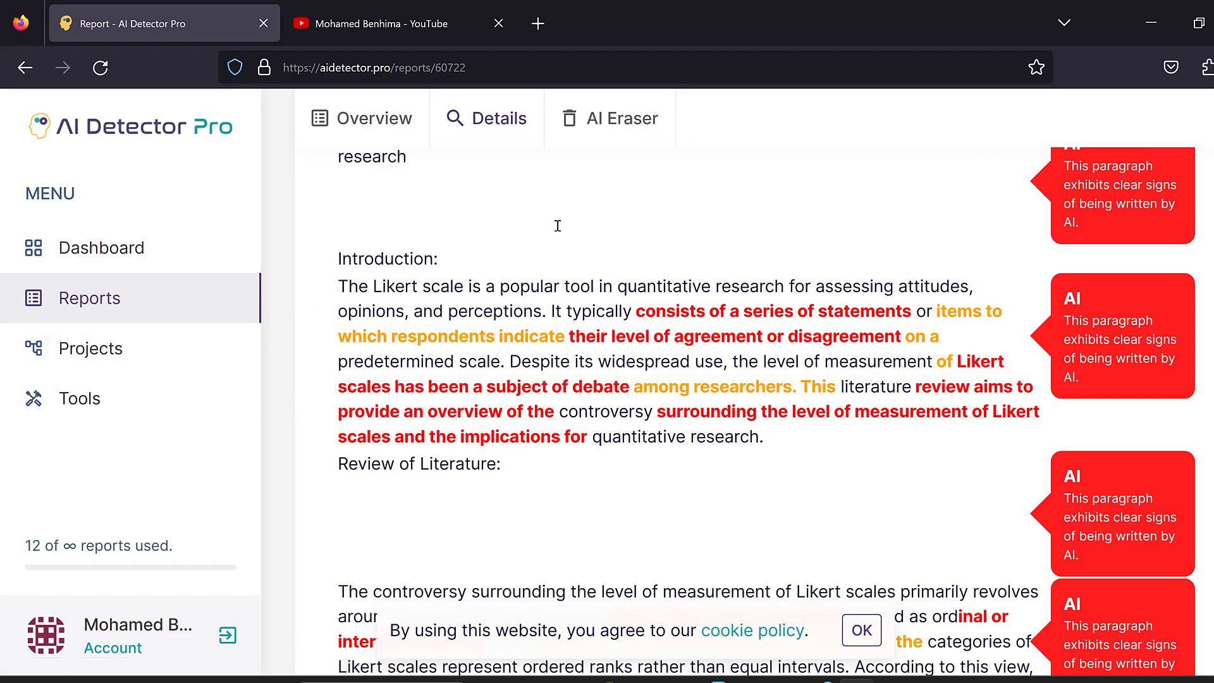
scroll(848, 306, down, 3)
scroll(811, 406, up, 15)
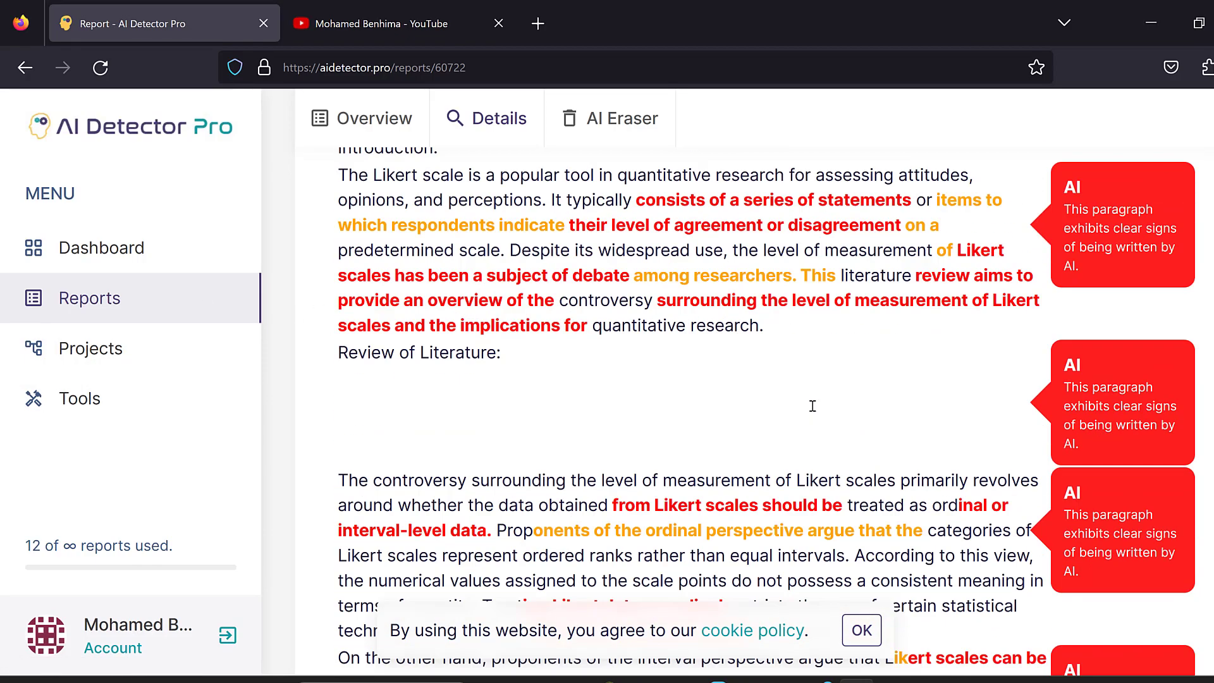
scroll(811, 406, down, 5)
scroll(812, 406, up, 6)
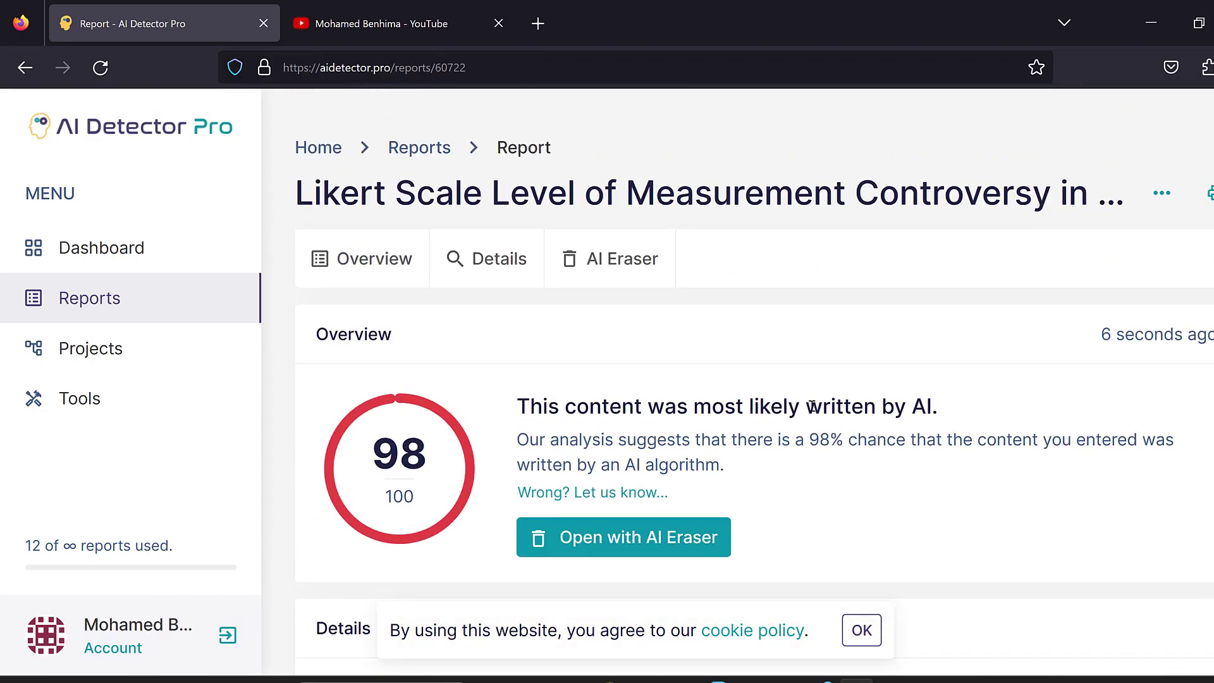
scroll(780, 382, down, 8)
scroll(690, 369, up, 8)
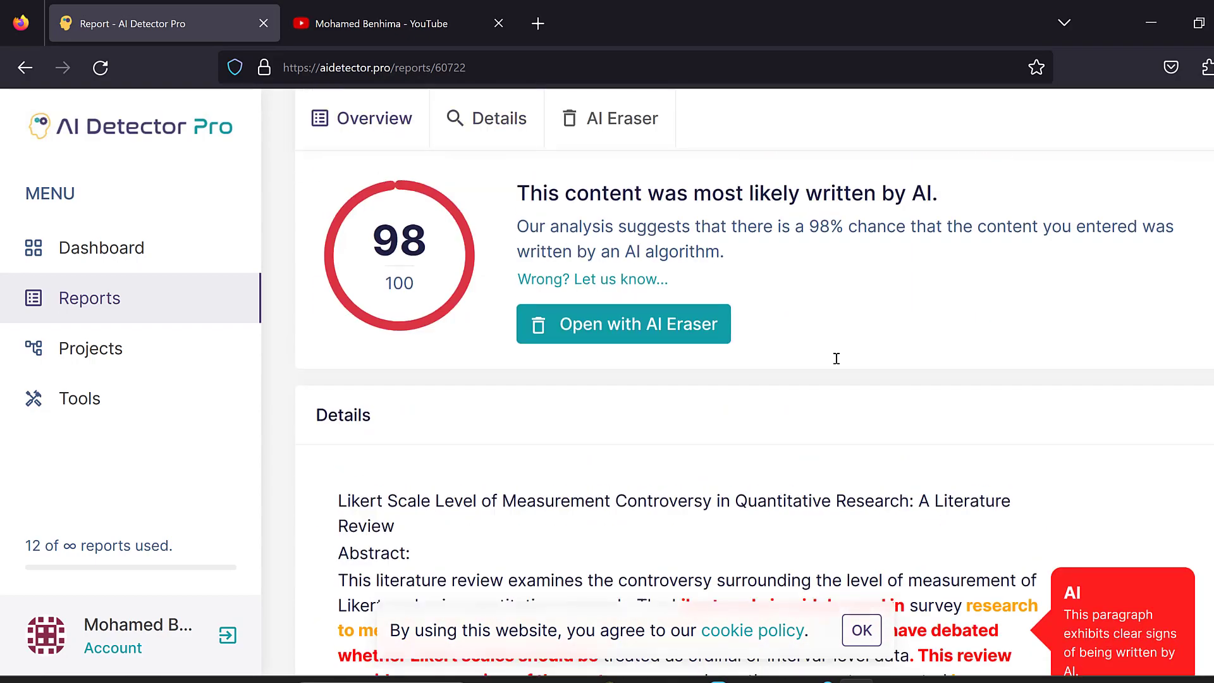
scroll(672, 468, down, 3)
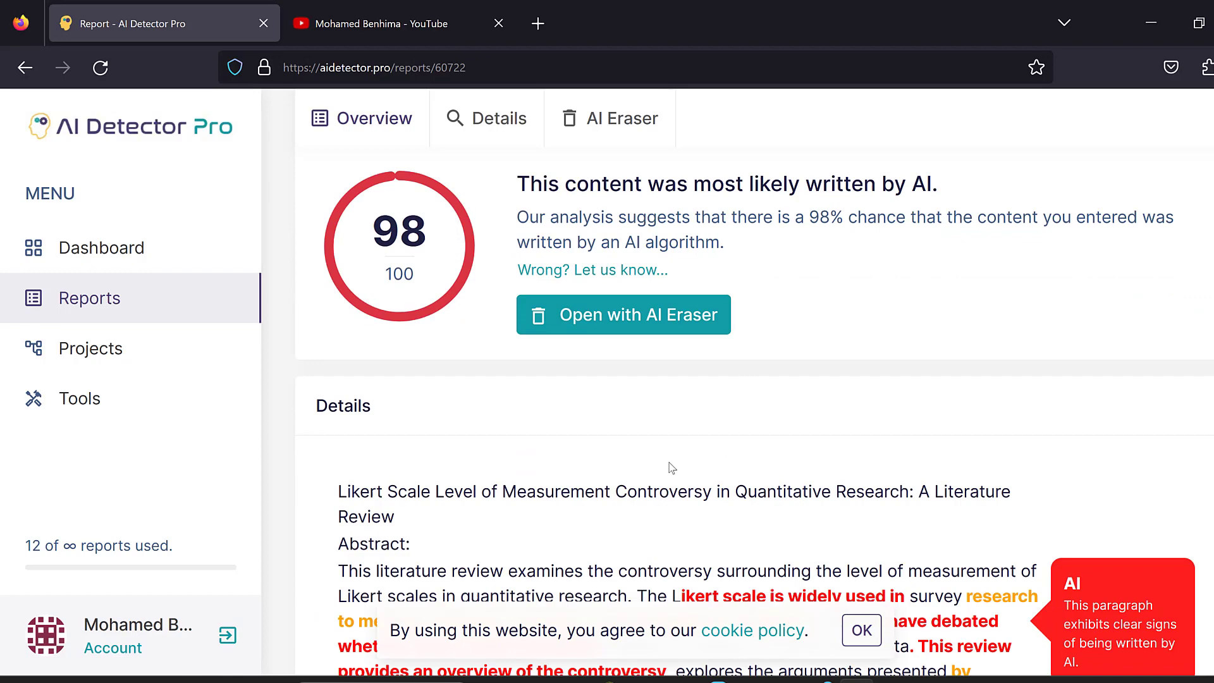
click(607, 324)
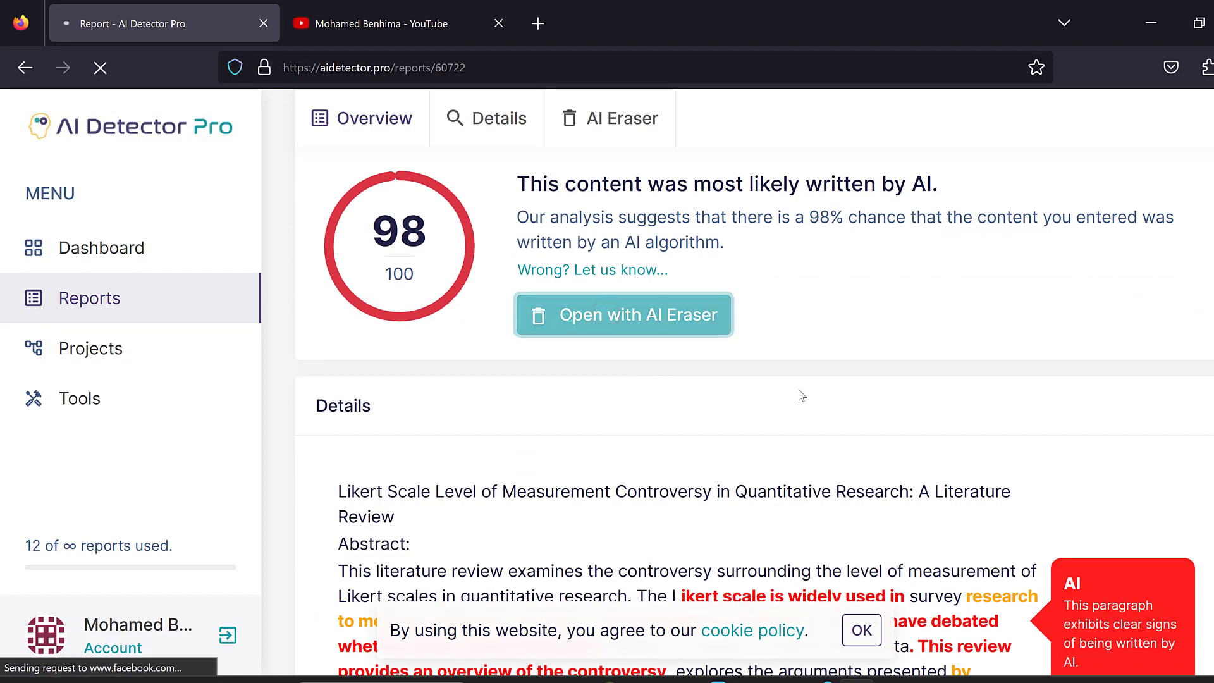
scroll(938, 515, down, 2)
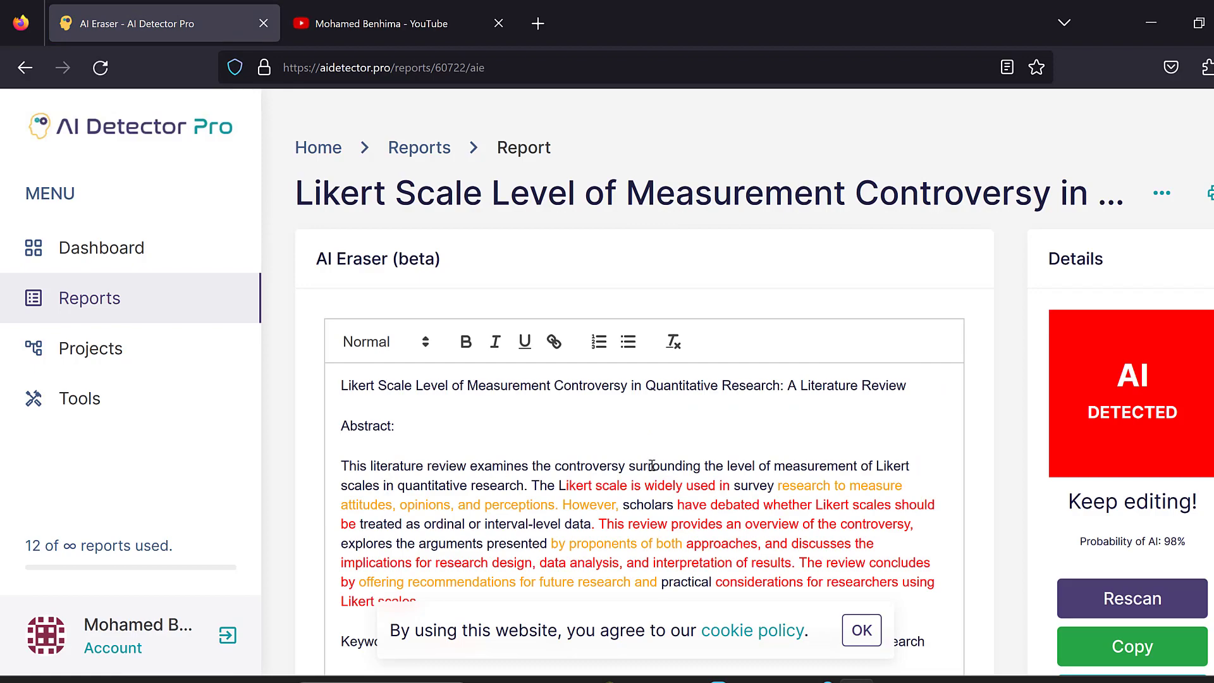
Step: Read the flagged Poe review in the AI Eraser to the end, then return to Poe's Controversy Level chat
scroll(759, 497, down, 5)
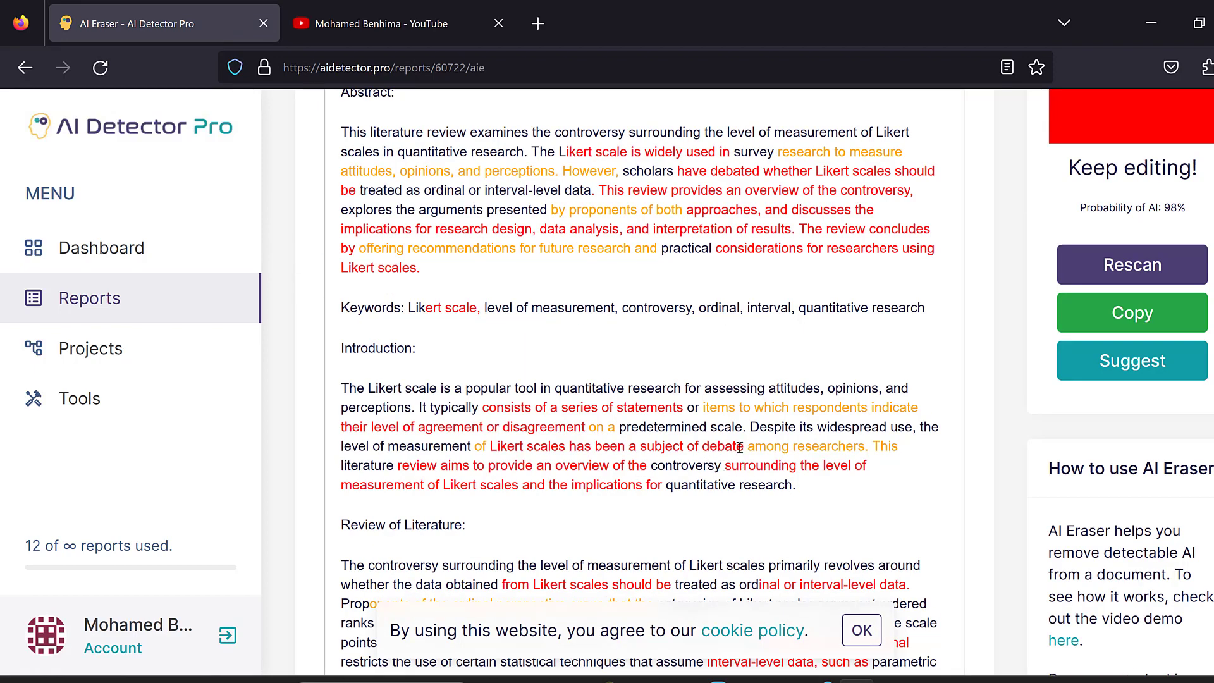
scroll(739, 447, down, 3)
scroll(520, 504, down, 6)
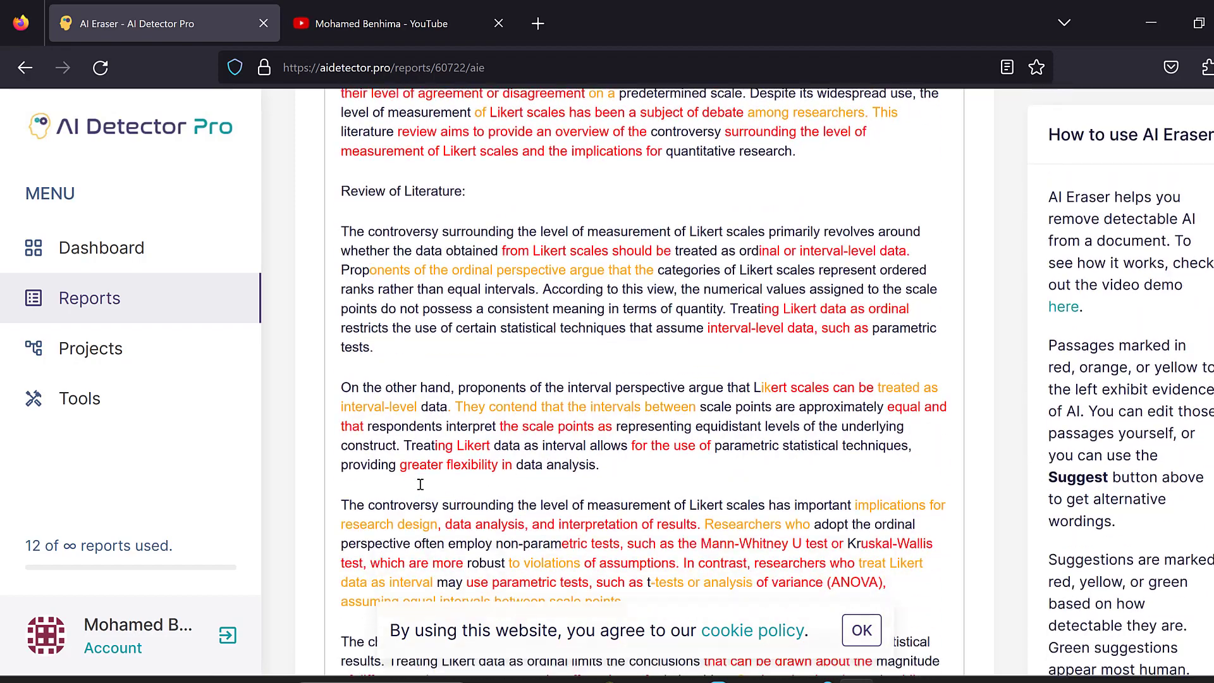
scroll(748, 412, down, 3)
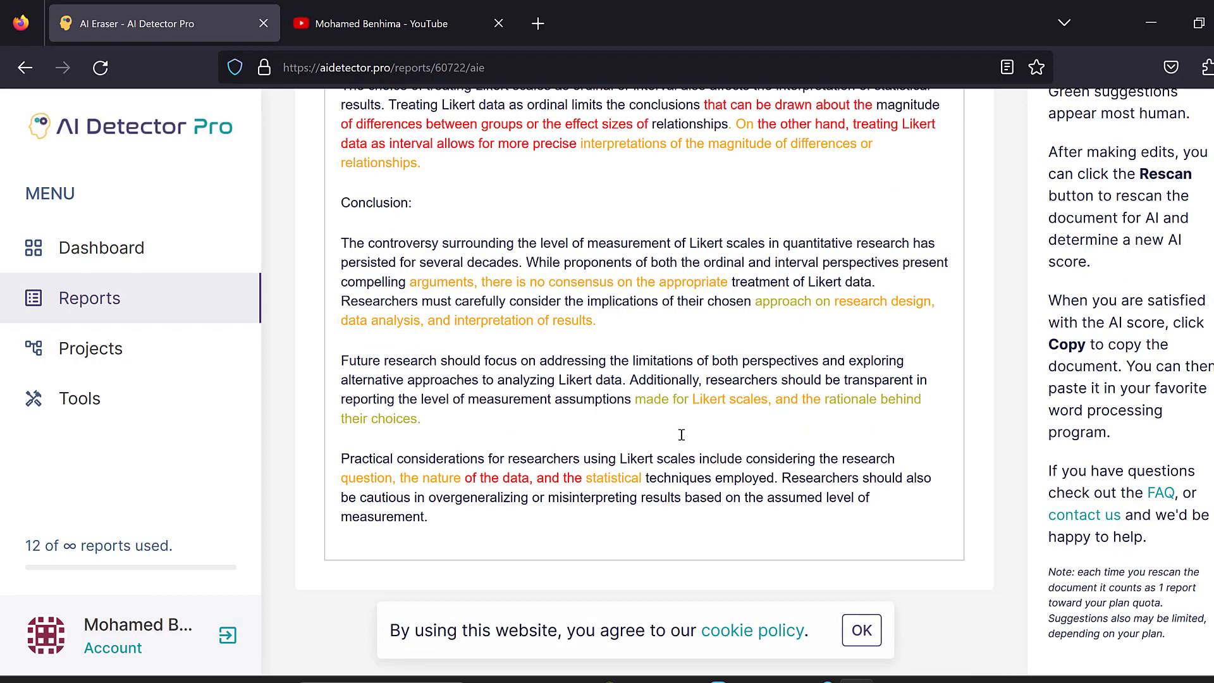
scroll(683, 435, up, 5)
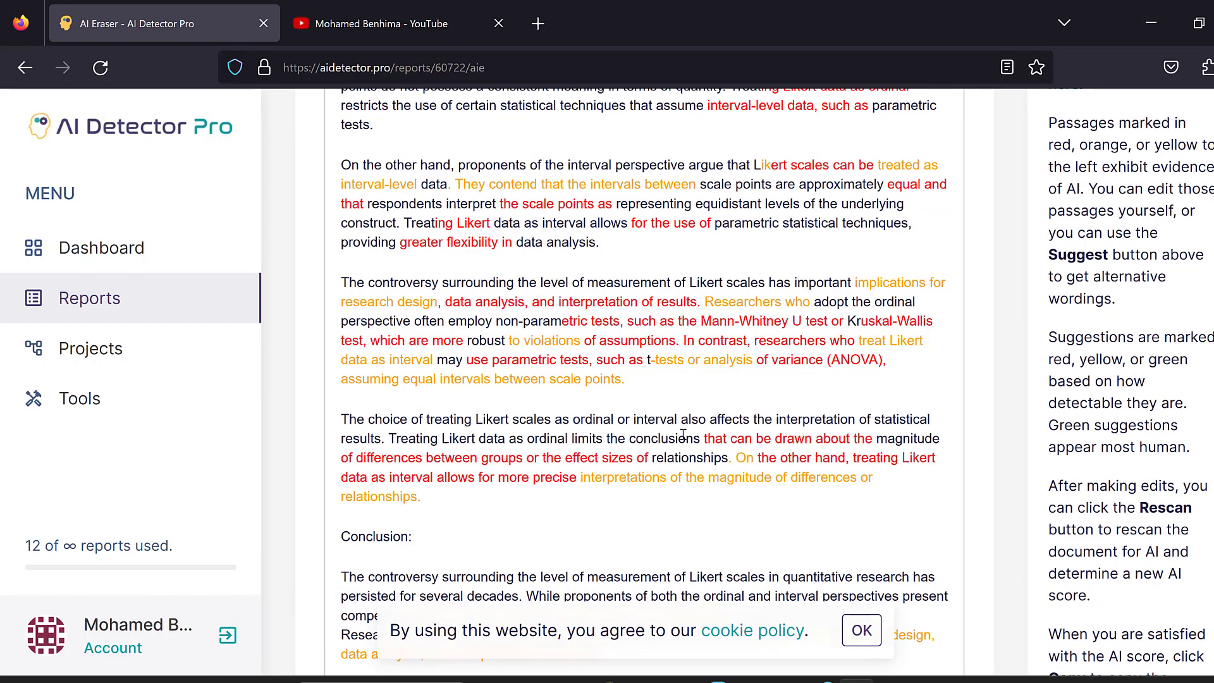
scroll(683, 434, up, 15)
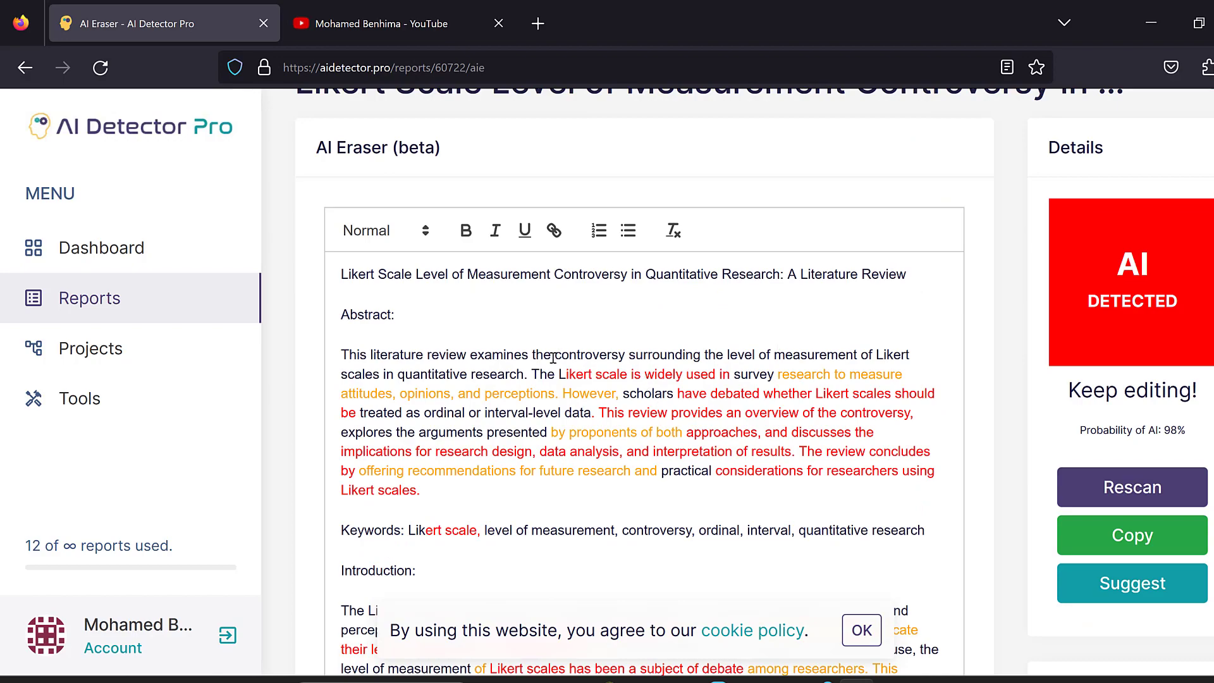
click(718, 680)
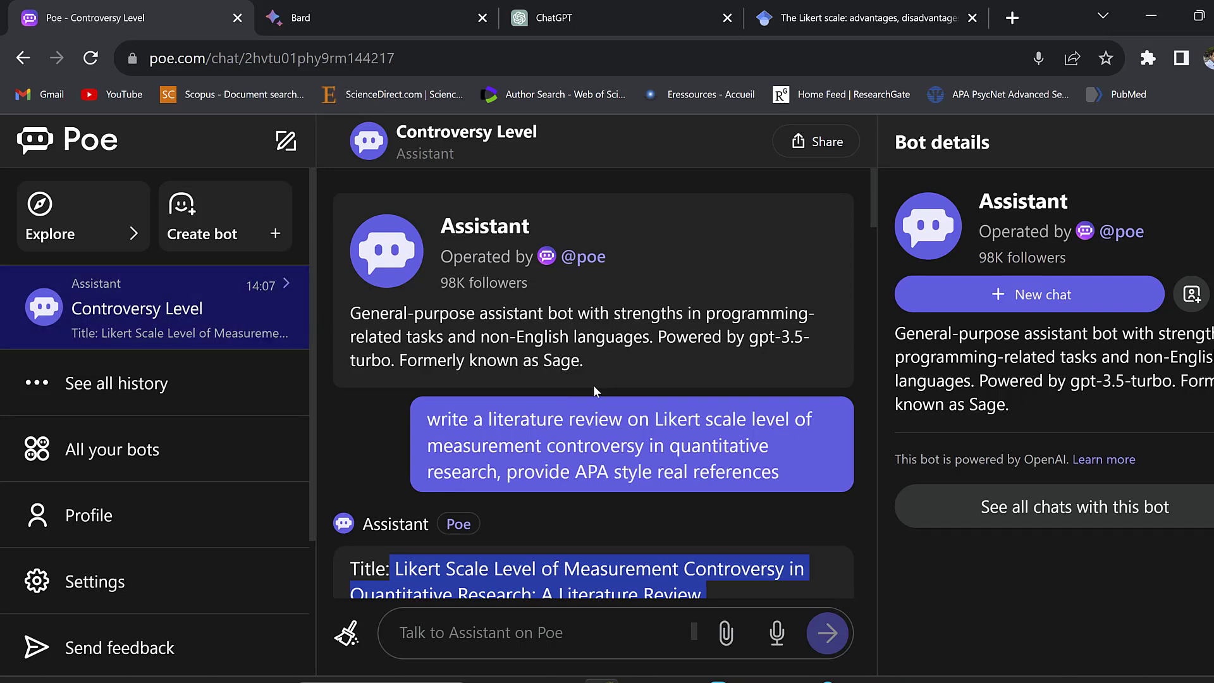
Step: Copy the Likert literature review prompt from the Poe conversation
scroll(593, 385, down, 2)
drag(779, 367, 421, 319)
right_click(464, 315)
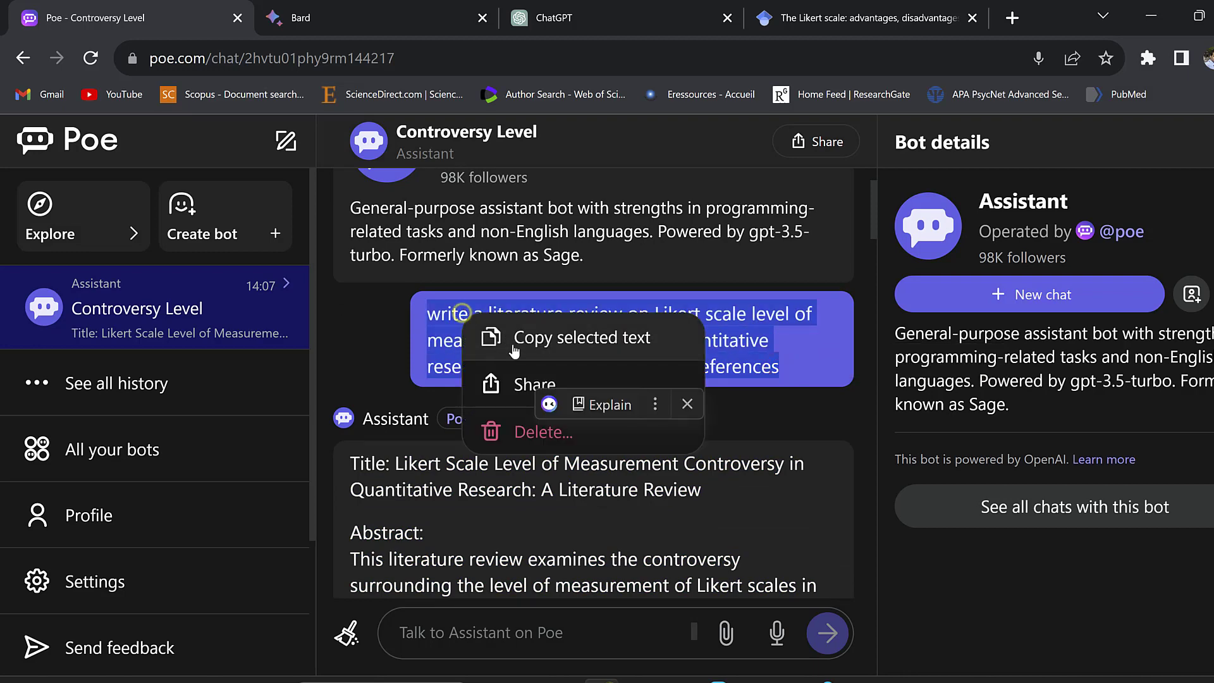
click(550, 338)
Step: Paste the prompt into the ChatGPT-4 conversation and send it
click(567, 24)
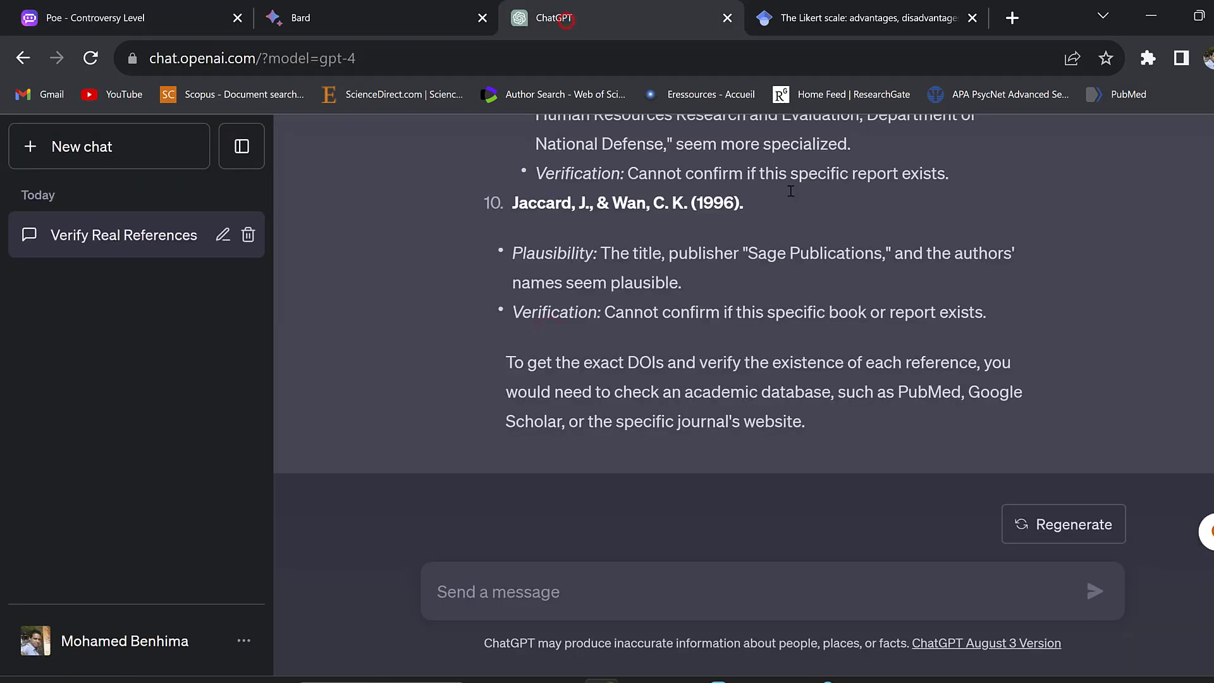
scroll(781, 317, up, 10)
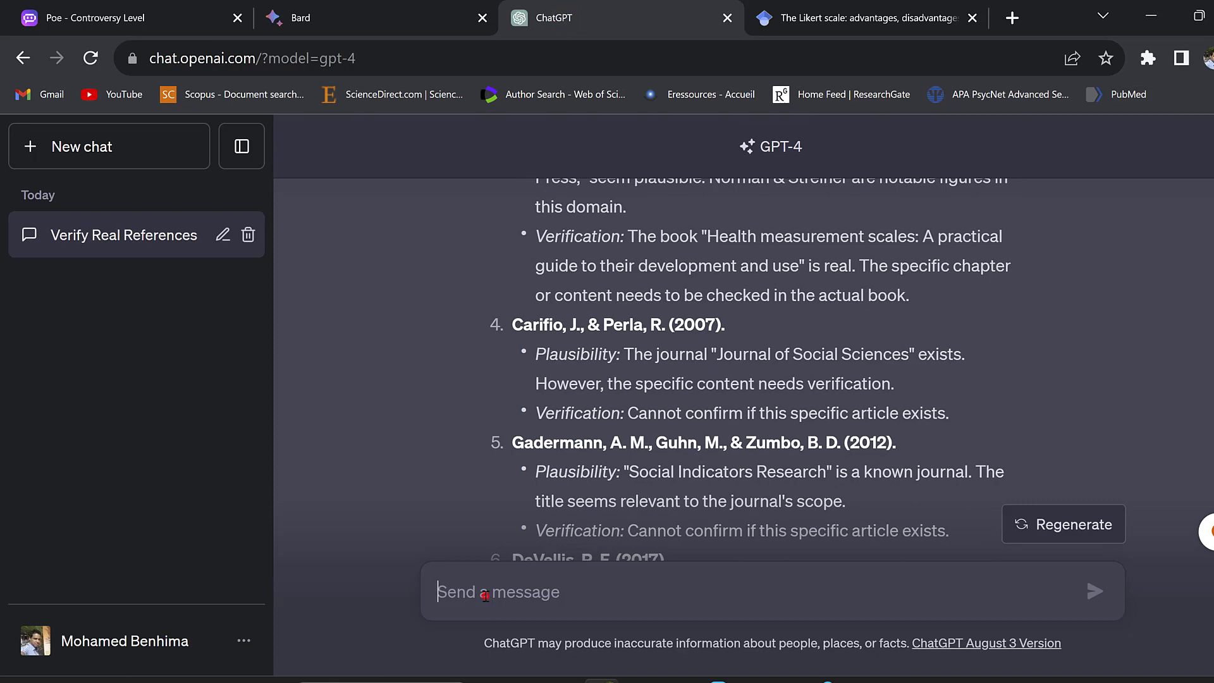
key(ctrl+v)
key(Return)
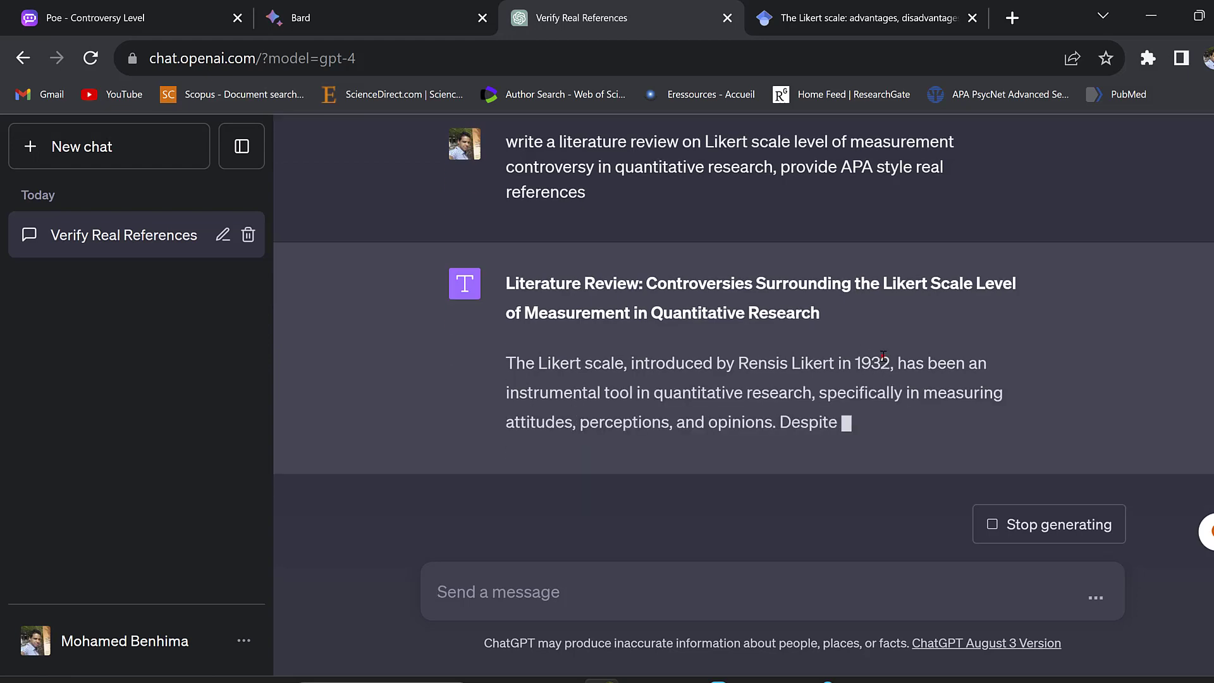
Step: Check GPT-4's Interval vs. Ordinal paragraph and its Jamieson (2004) citation as the answer generates
drag(506, 363, 789, 356)
click(788, 356)
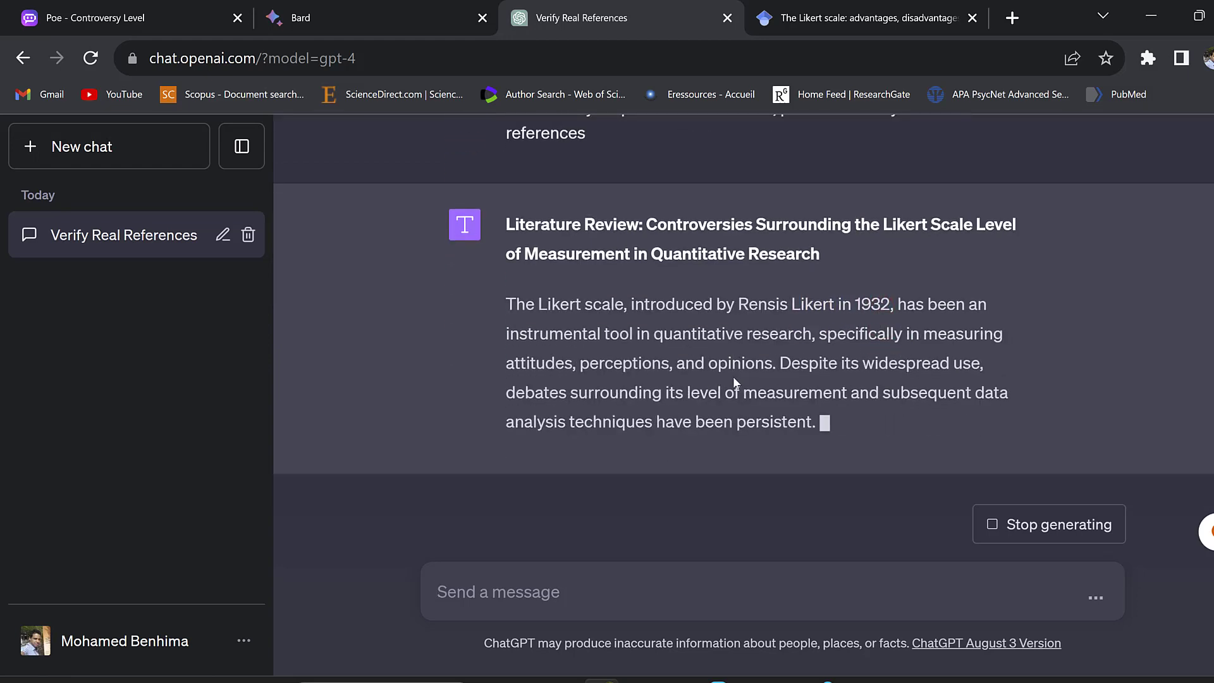
scroll(722, 330, up, 2)
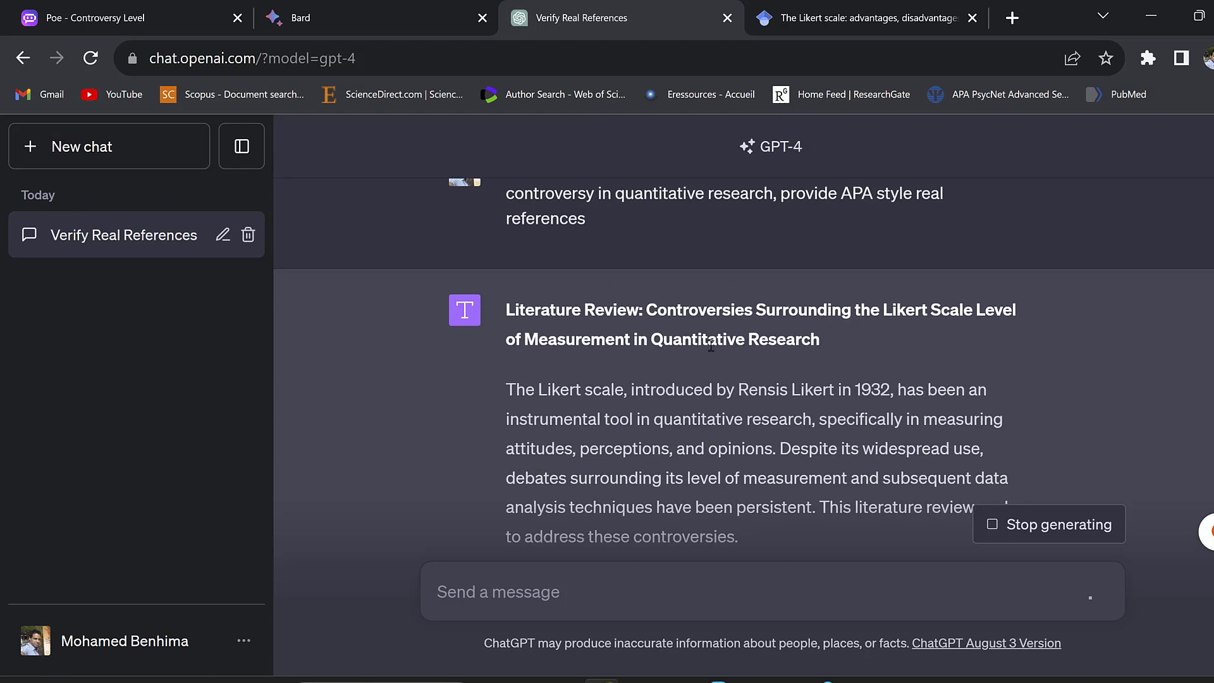
scroll(711, 346, down, 4)
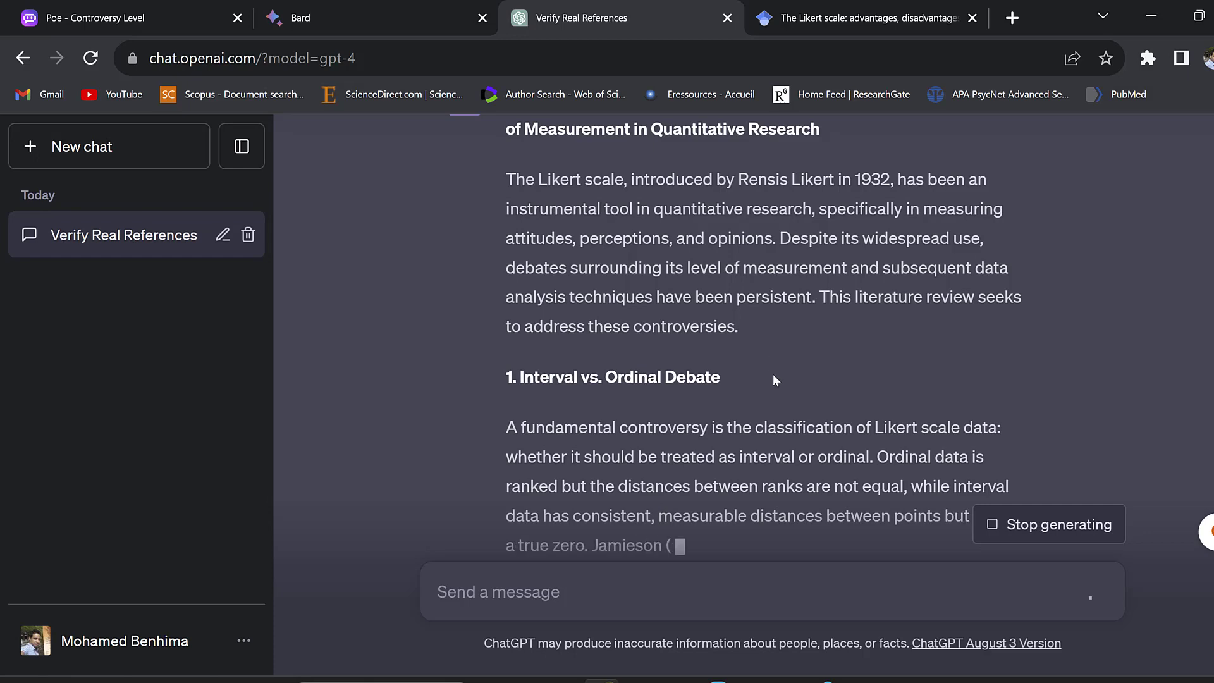
scroll(757, 364, down, 3)
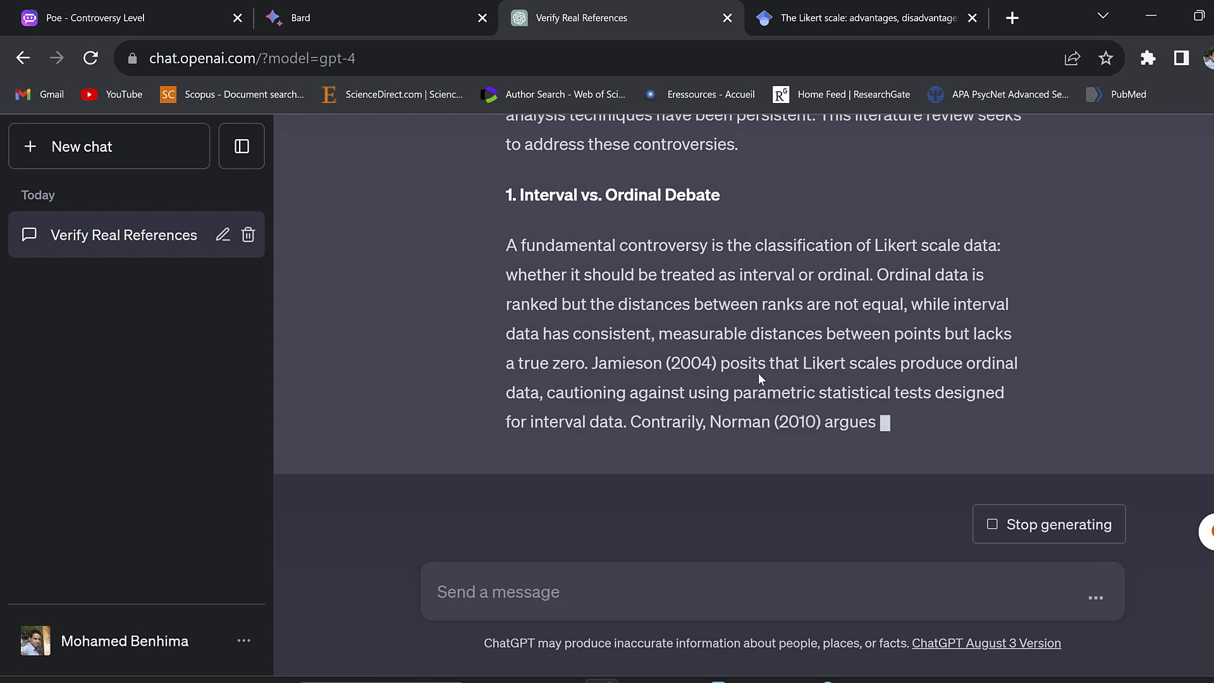
drag(506, 215, 662, 335)
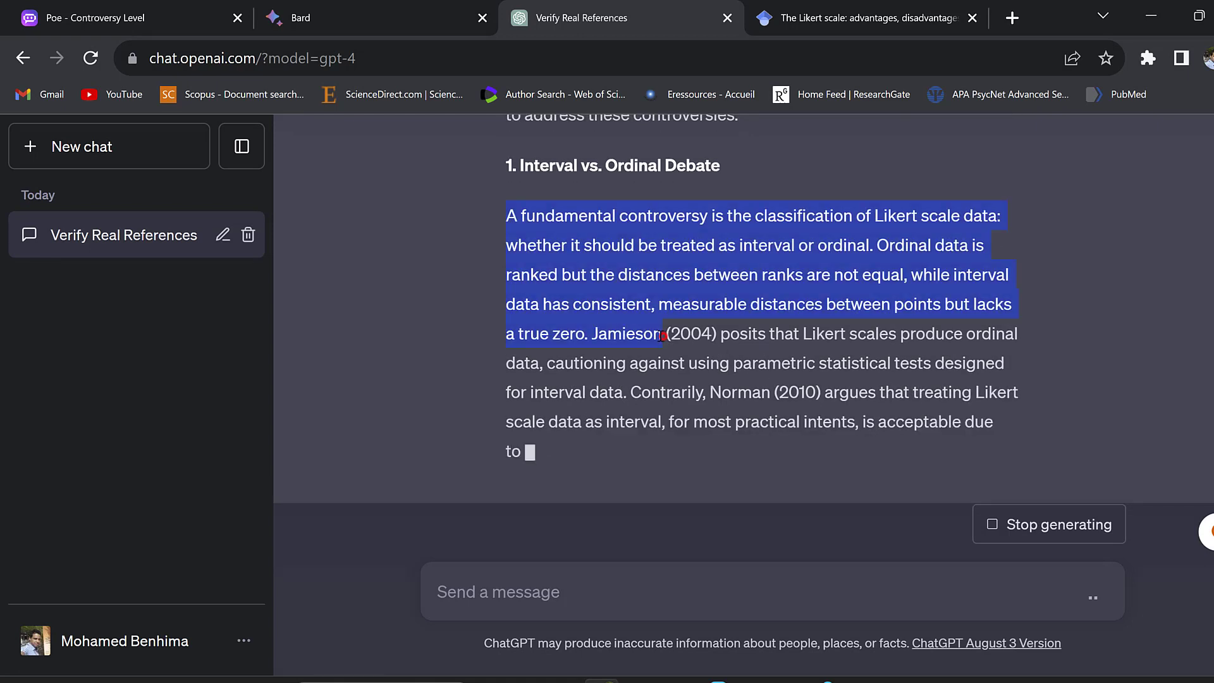
click(685, 308)
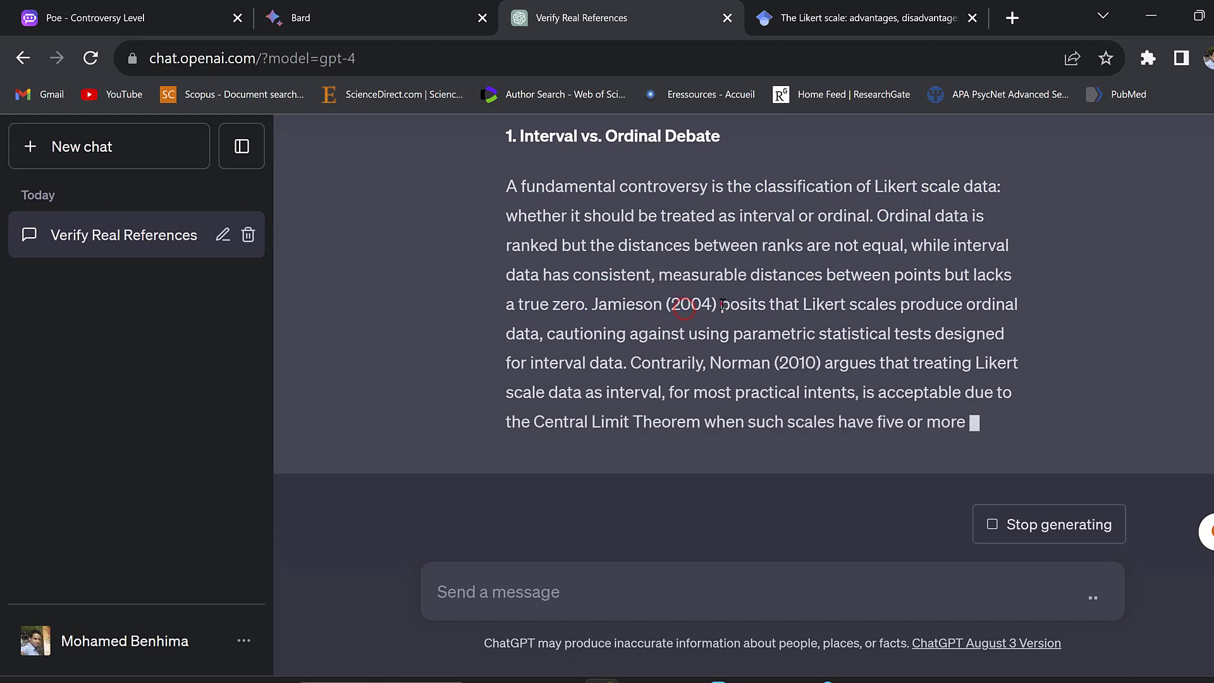
drag(506, 186, 624, 244)
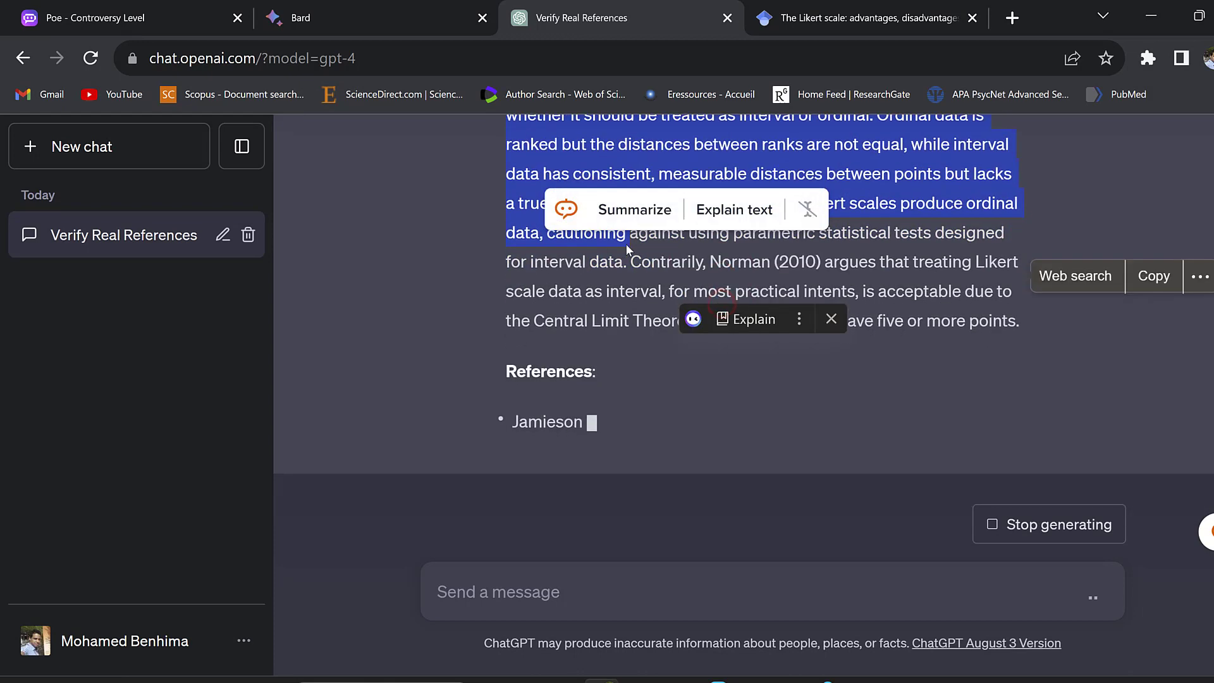
click(757, 275)
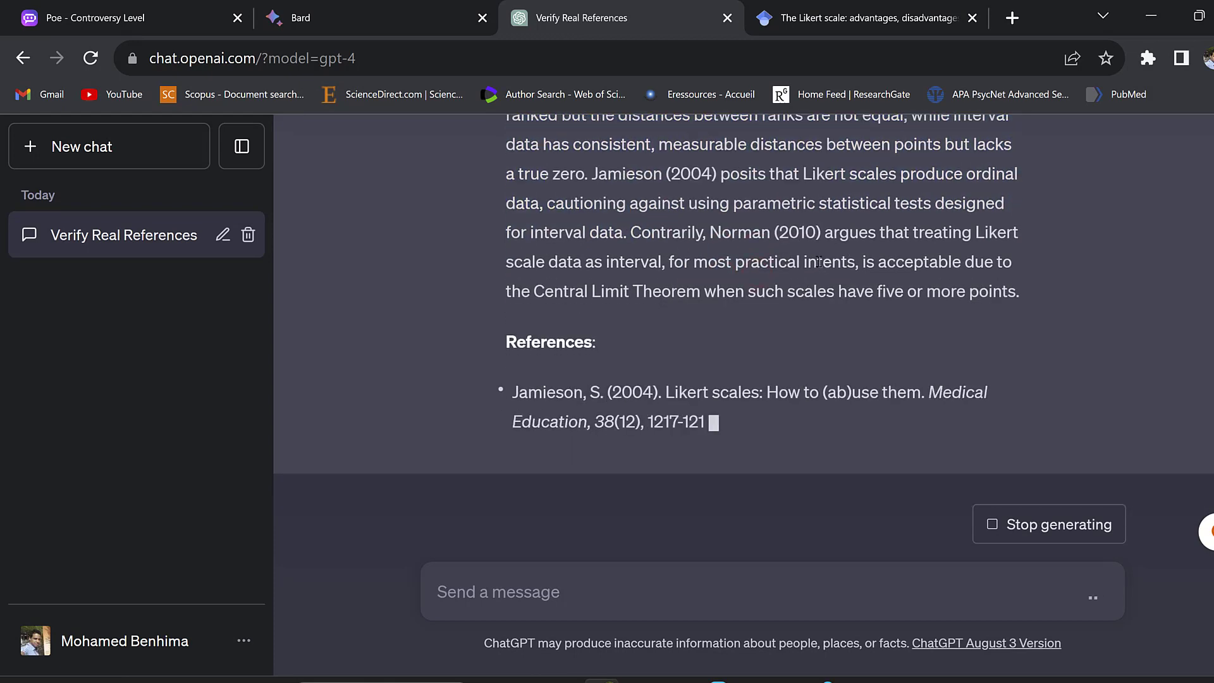
Step: Follow GPT-4's numbered controversy sections back and forth as they are written
scroll(818, 261, up, 1)
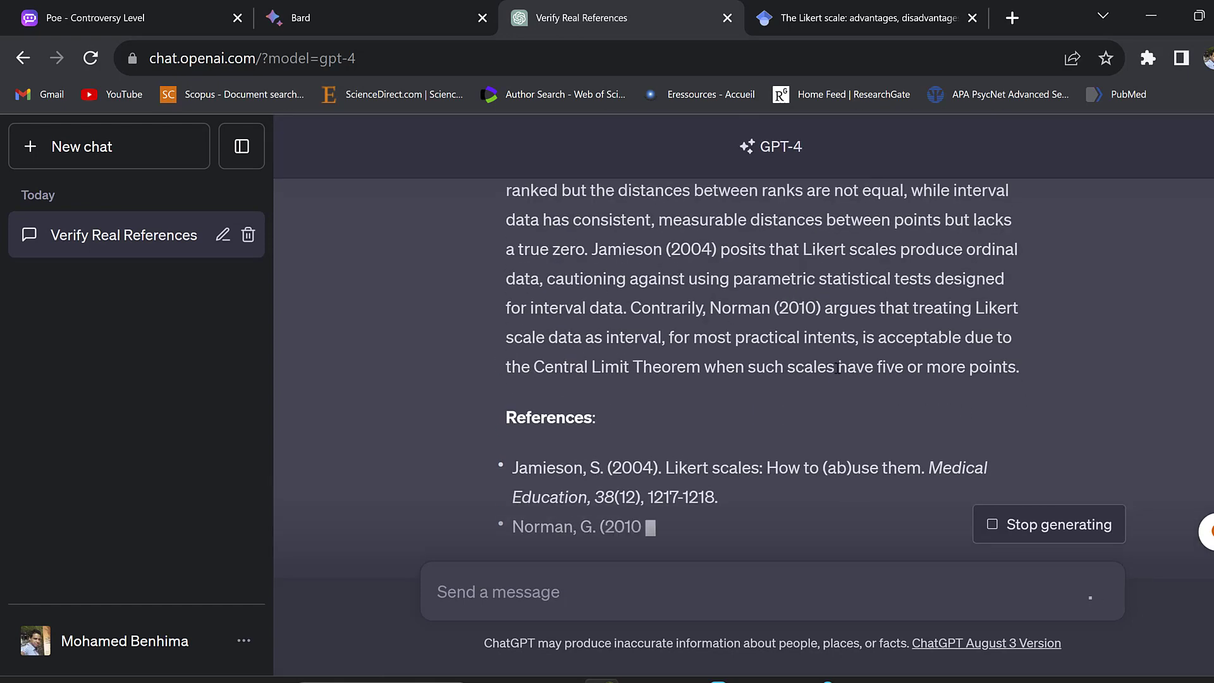
scroll(743, 381, up, 3)
scroll(629, 366, down, 3)
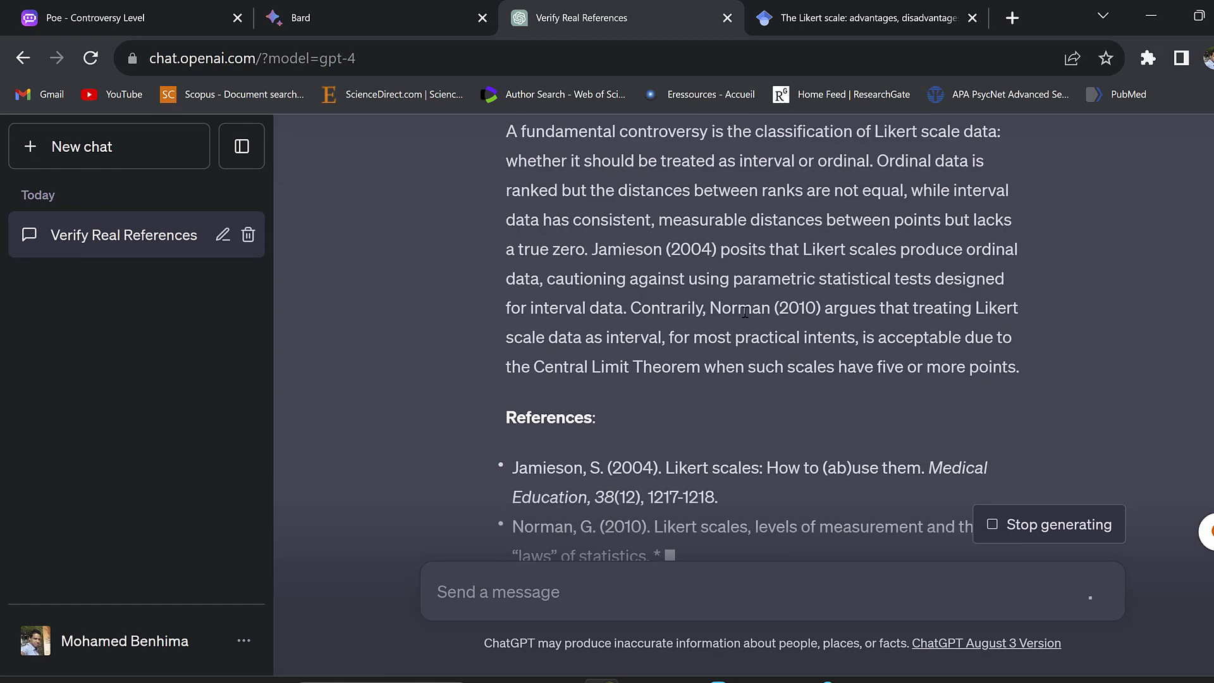
scroll(997, 384, up, 3)
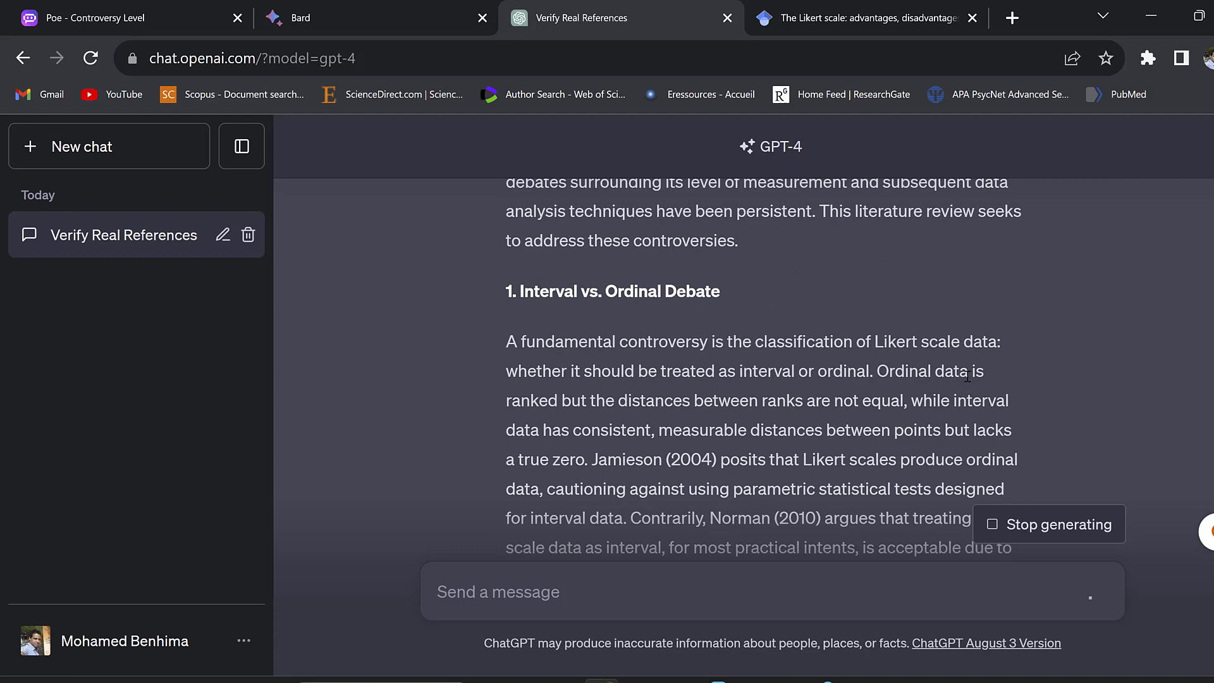
scroll(765, 389, up, 3)
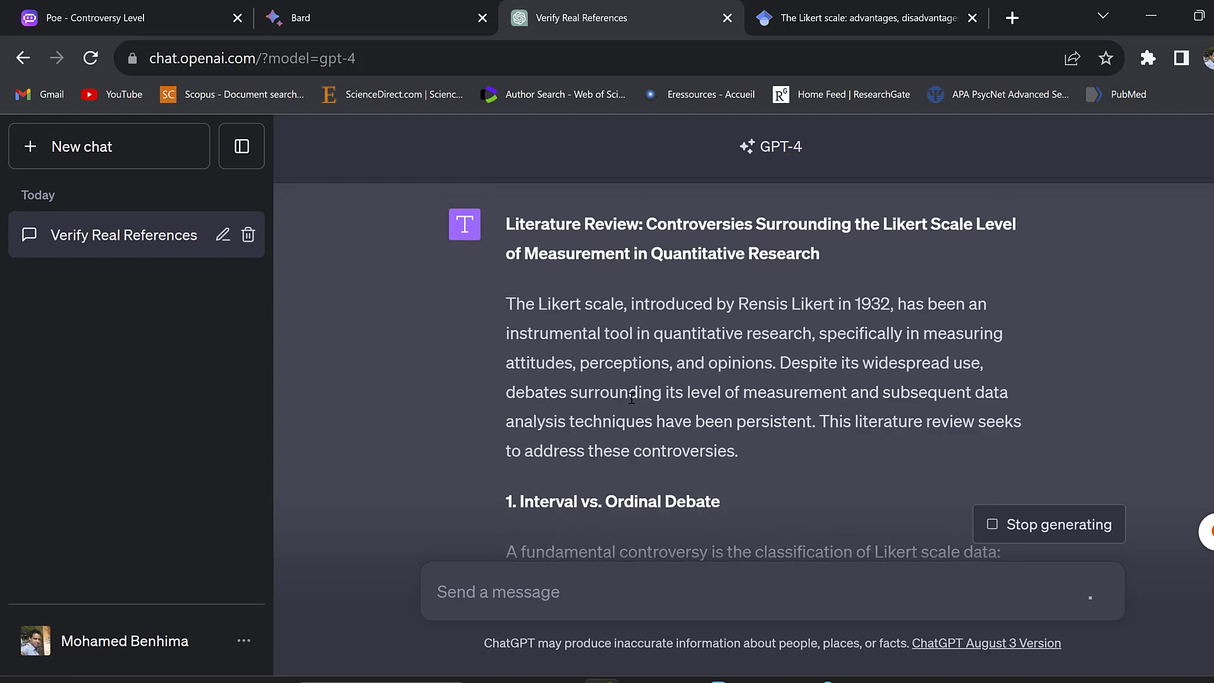
scroll(759, 430, down, 3)
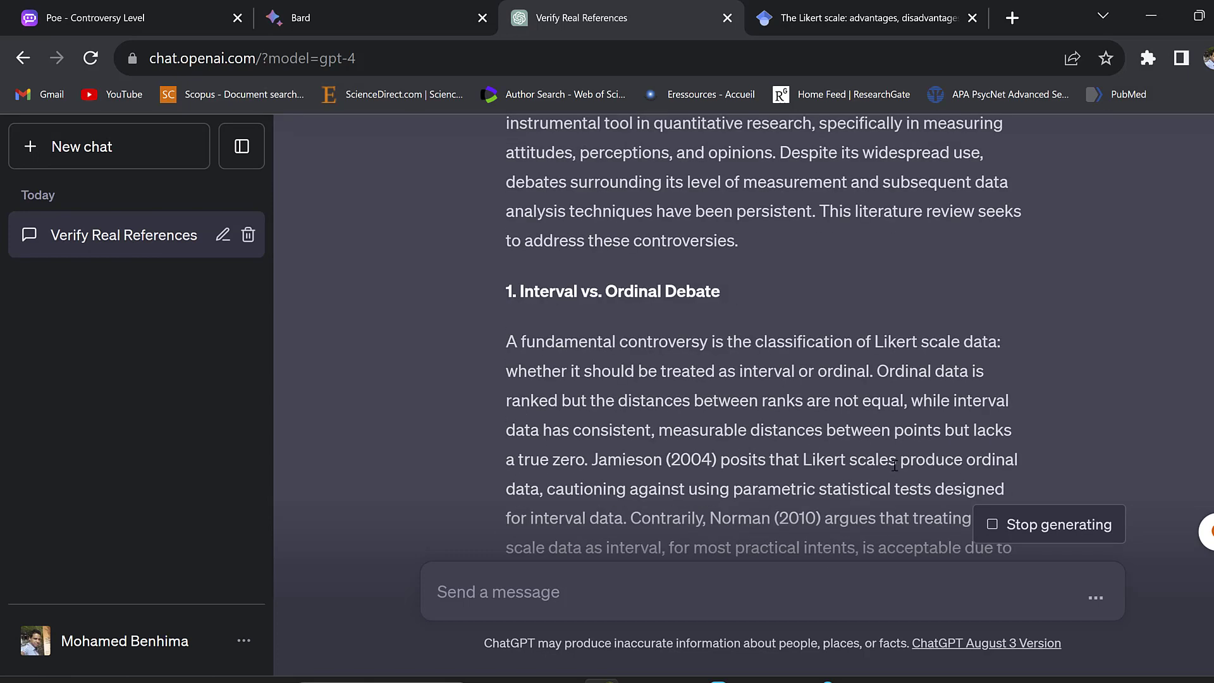
scroll(790, 393, down, 4)
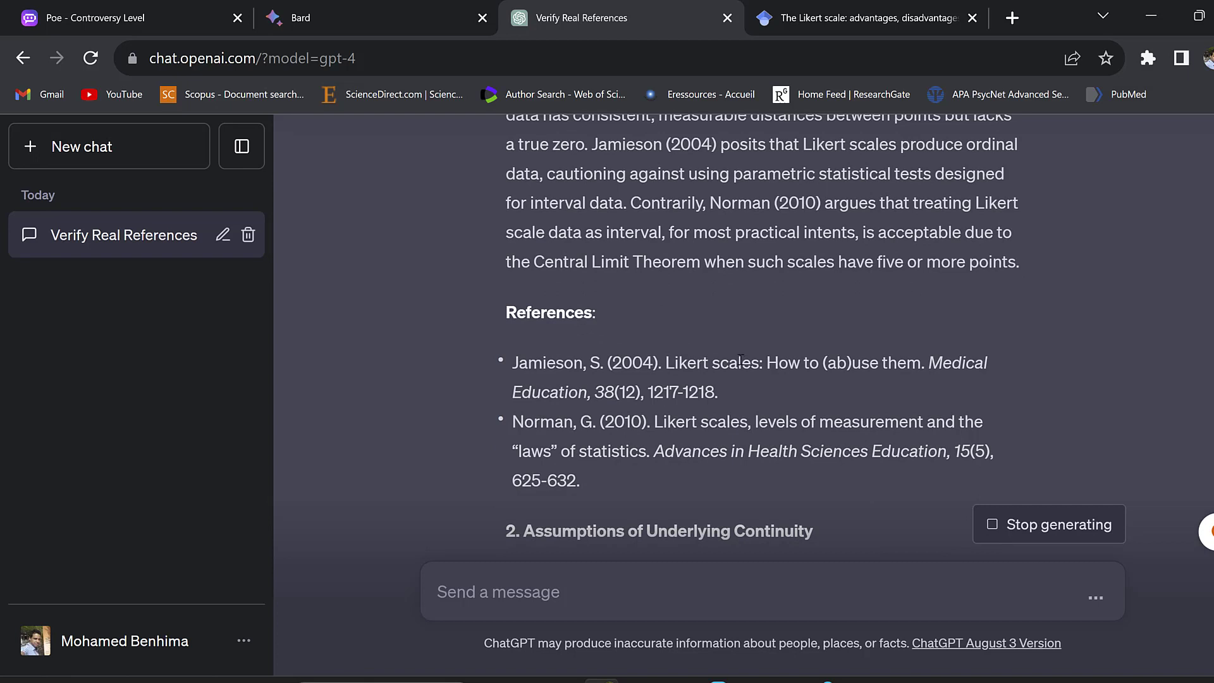
scroll(582, 449, down, 3)
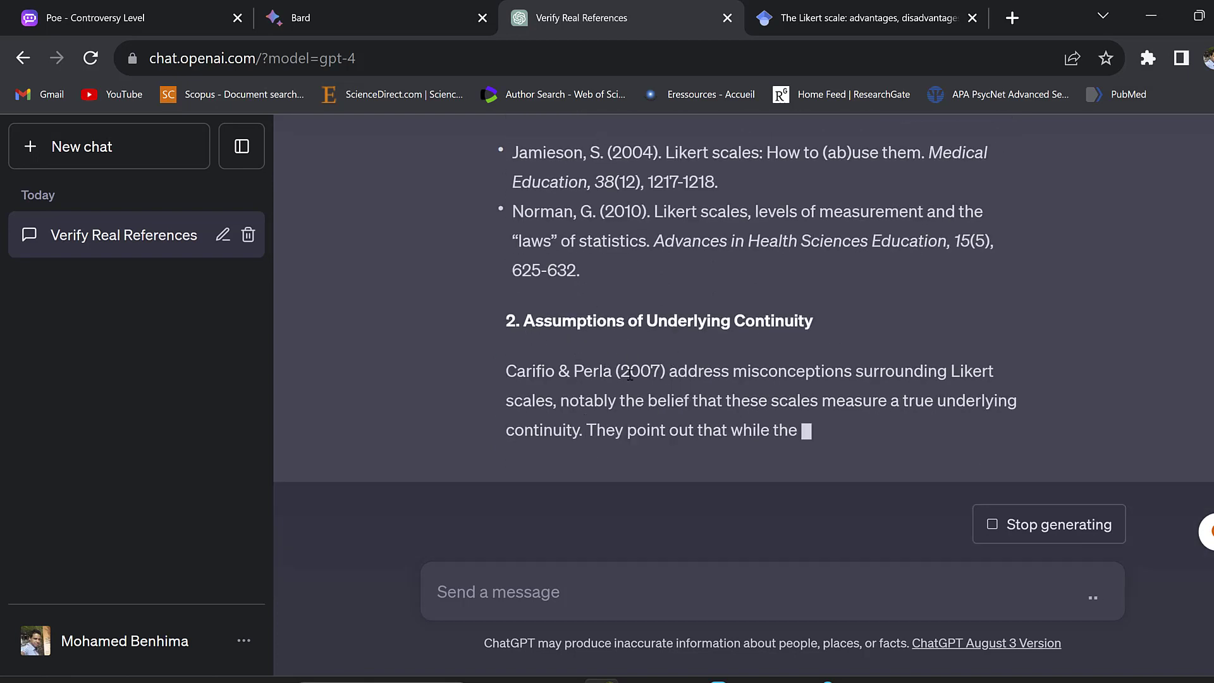
click(667, 369)
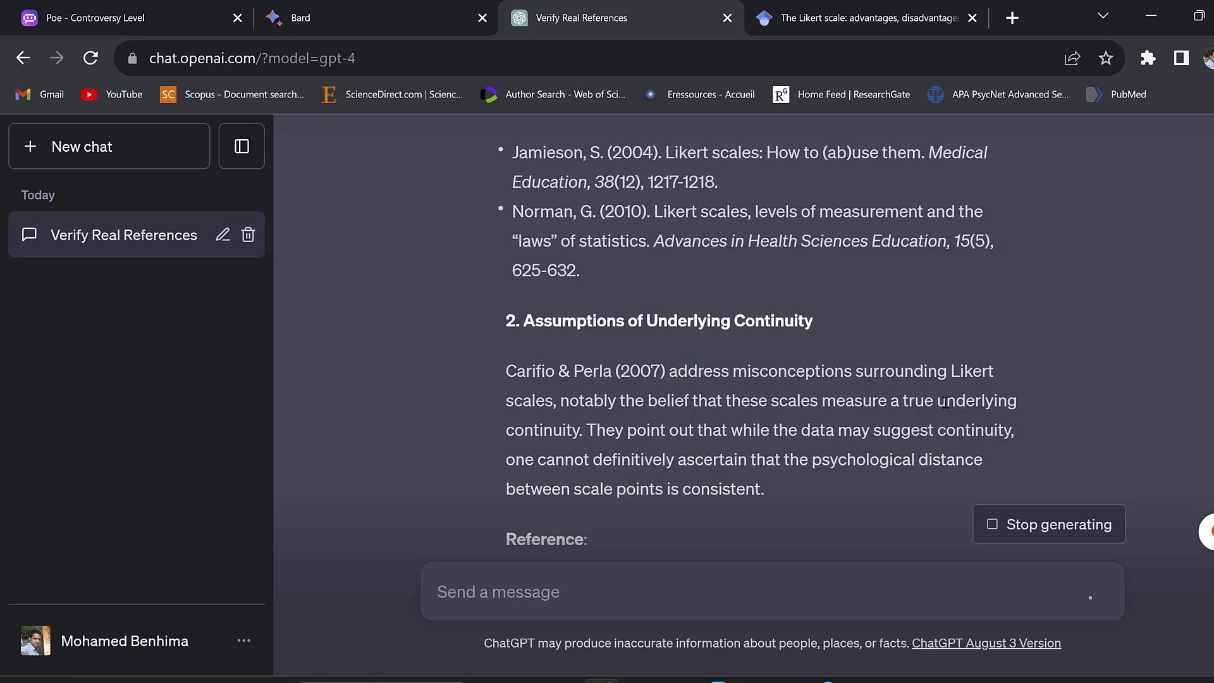
scroll(645, 396, up, 15)
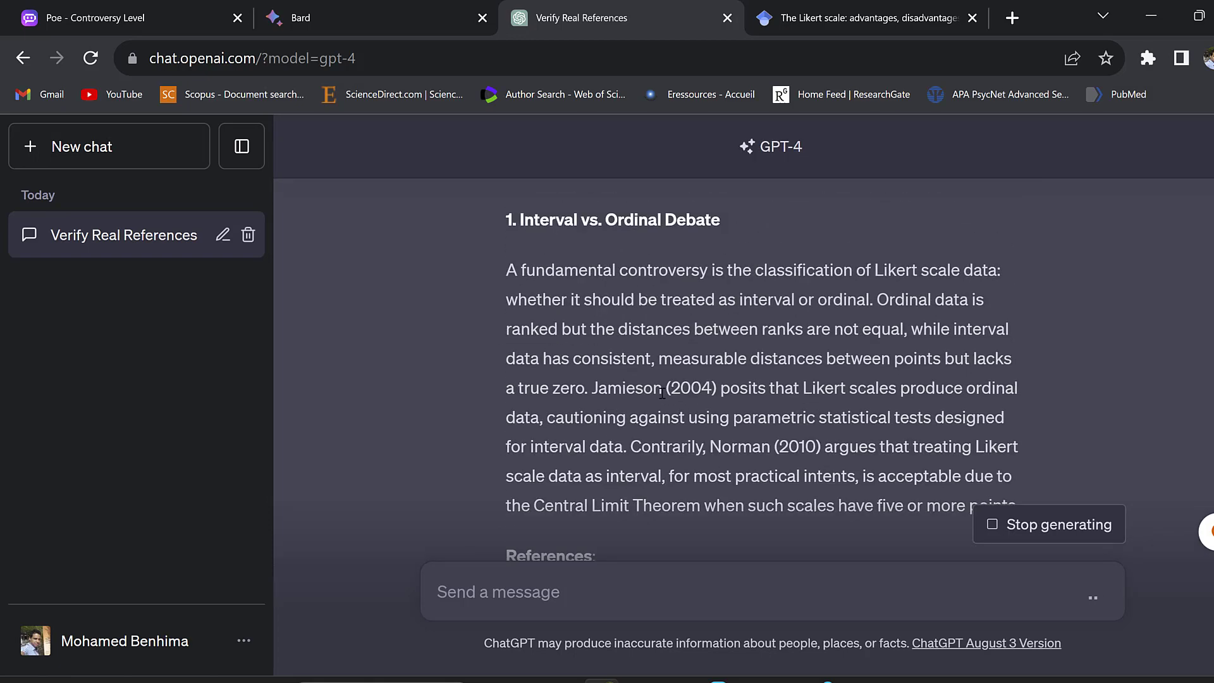
scroll(682, 392, up, 4)
scroll(682, 392, down, 5)
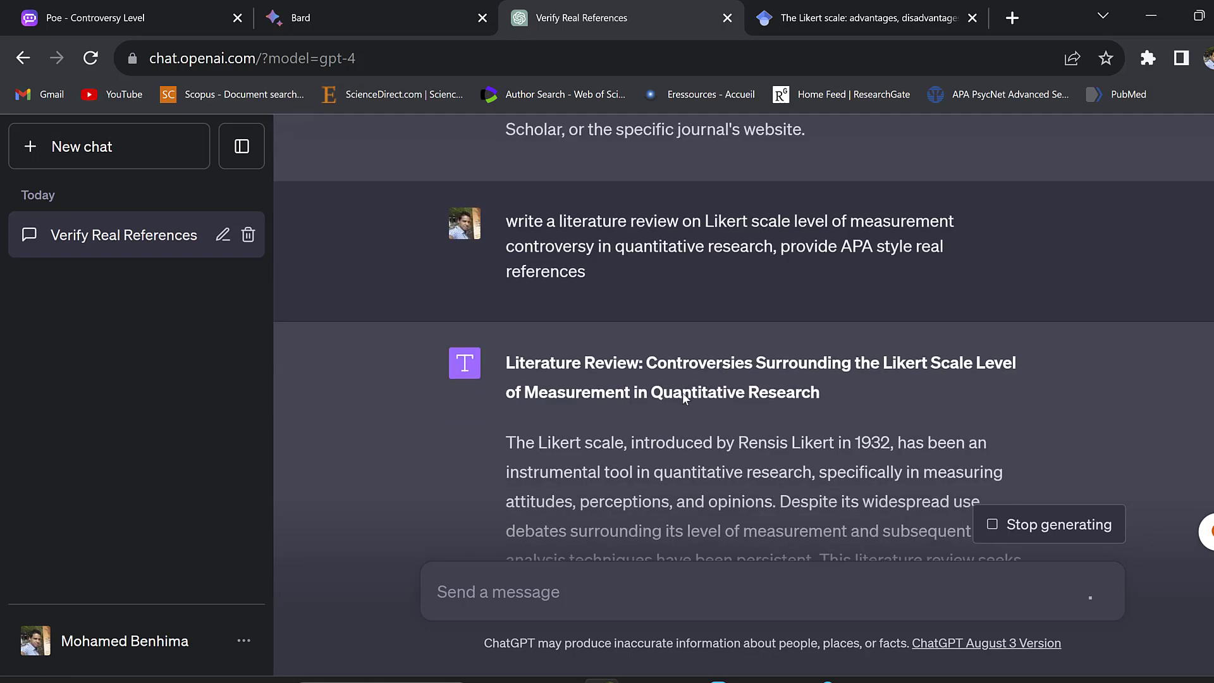
scroll(683, 394, down, 12)
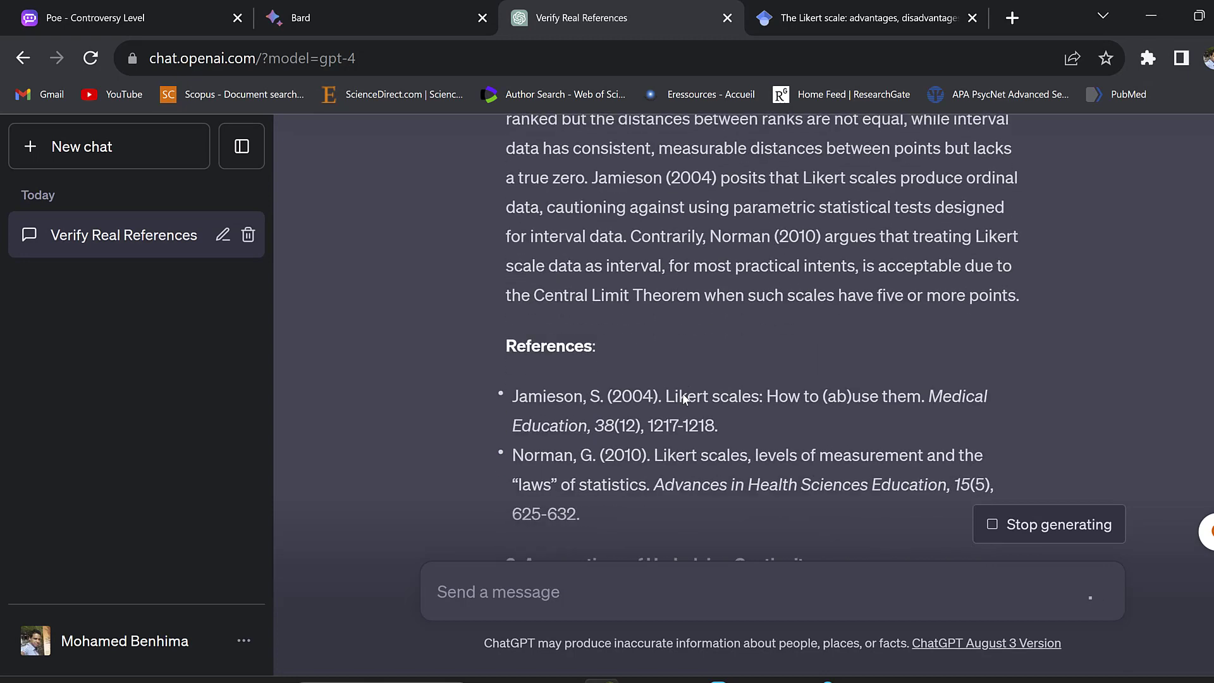
scroll(684, 394, down, 6)
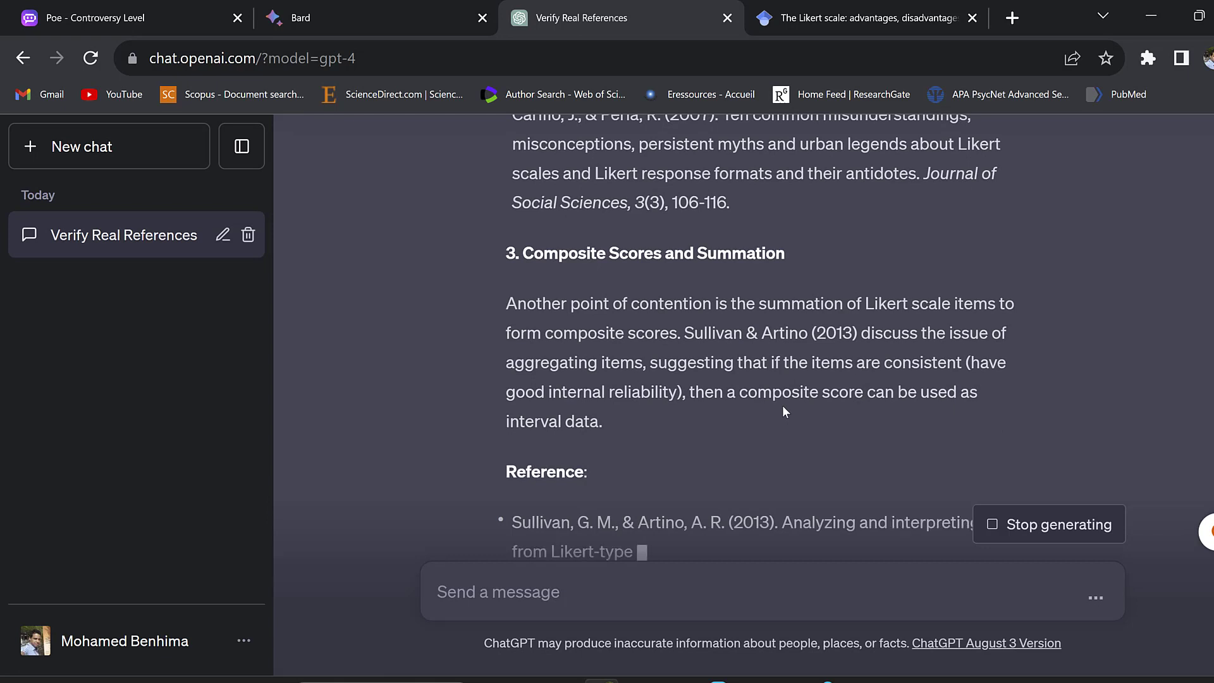
scroll(719, 427, down, 2)
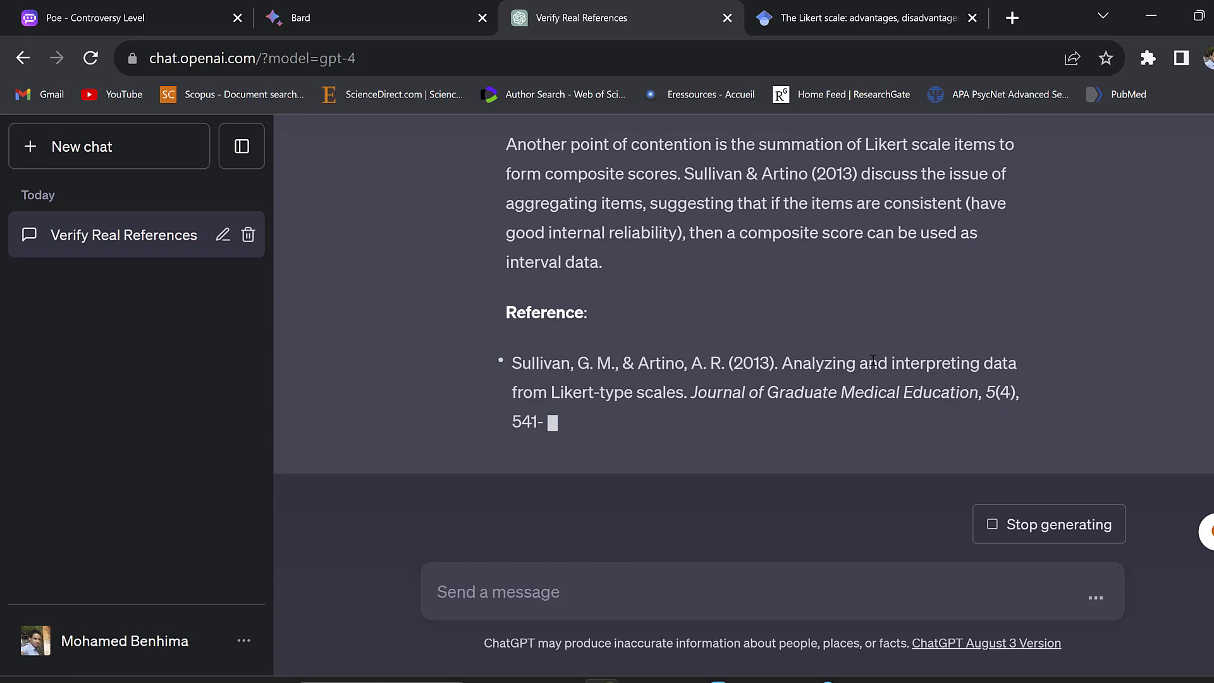
scroll(601, 423, up, 15)
scroll(601, 422, up, 5)
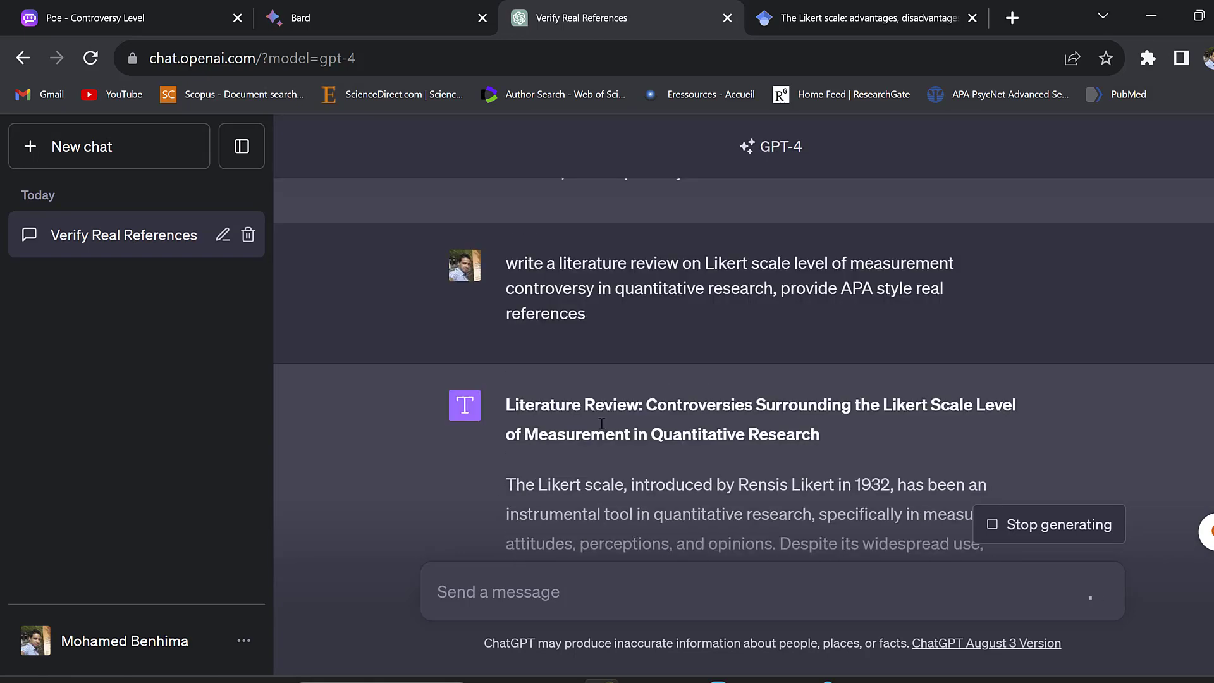
scroll(607, 418, down, 6)
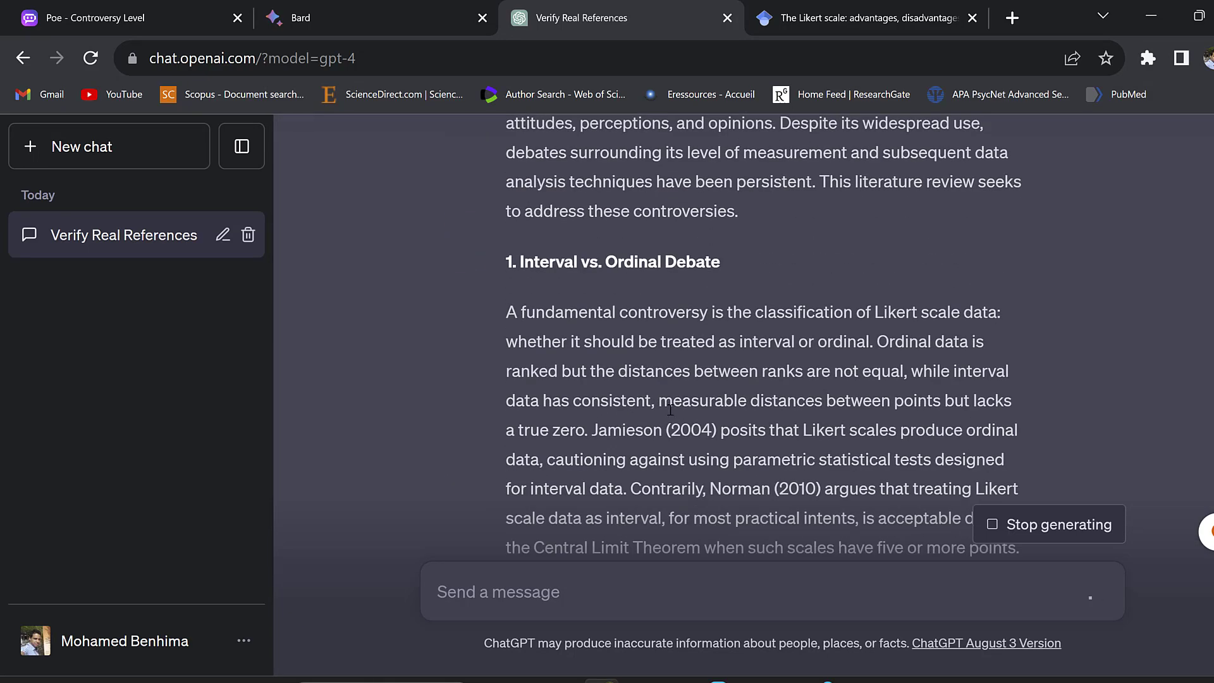
Step: Highlight the Jamieson (2004) citation, then follow the review down to its Conclusion and note
drag(656, 436, 592, 436)
scroll(847, 407, down, 3)
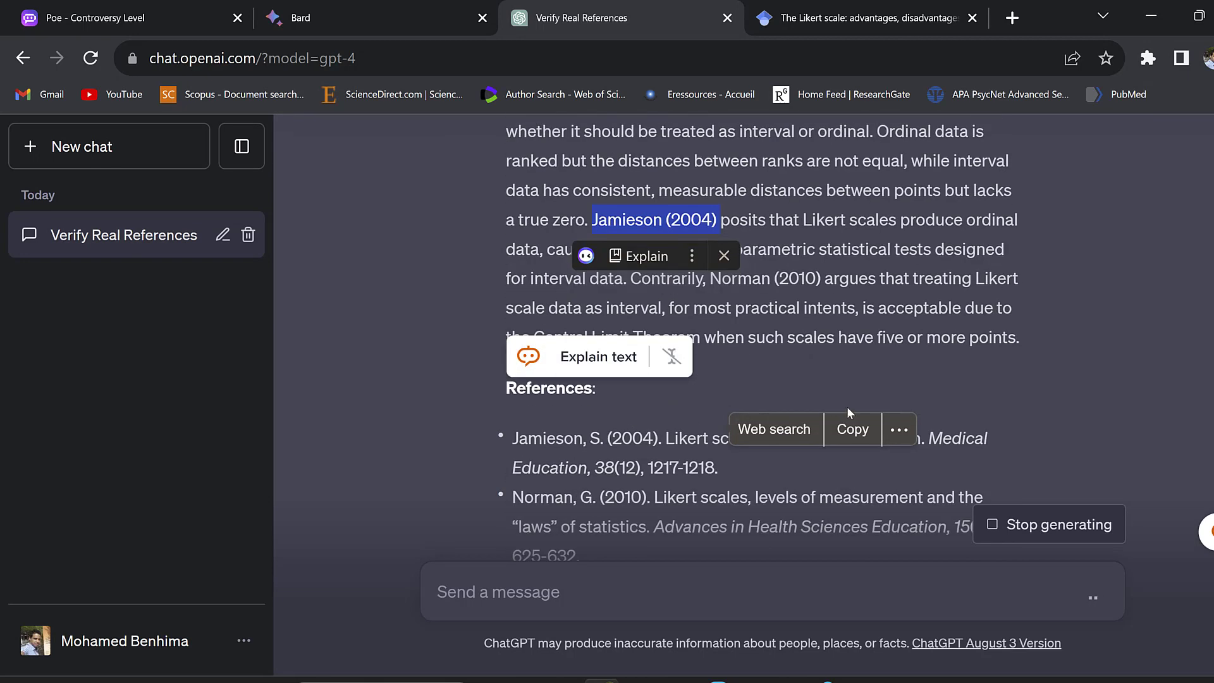
click(817, 277)
scroll(601, 370, down, 10)
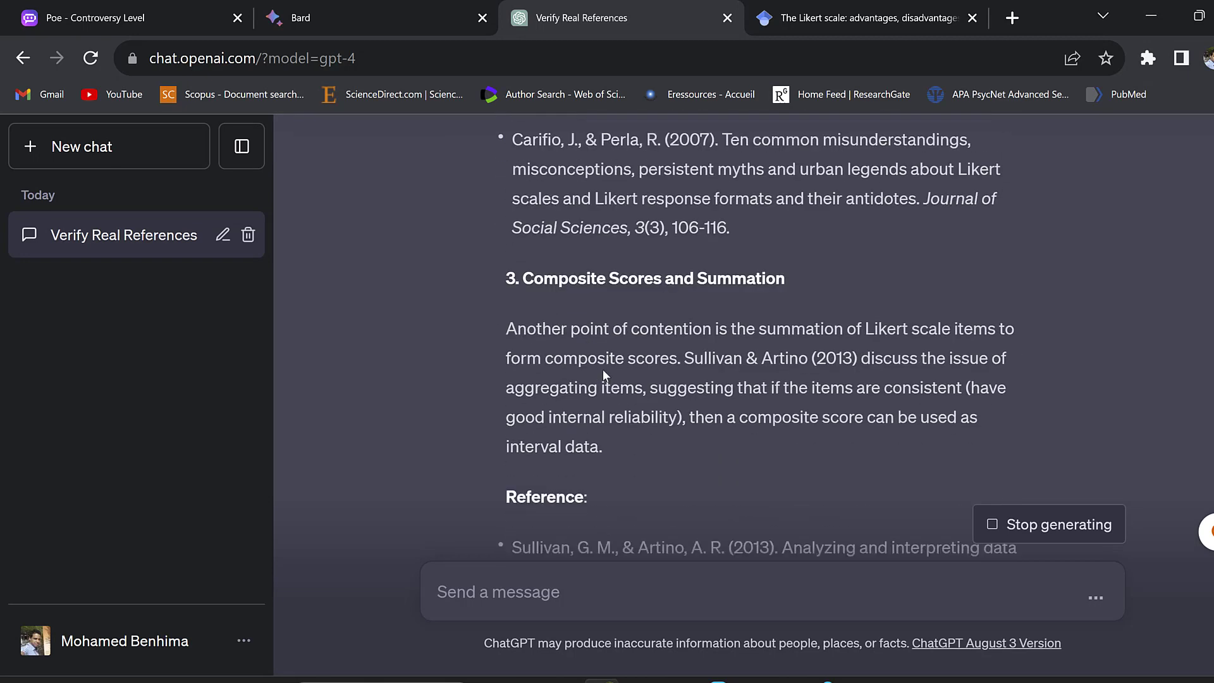
scroll(653, 416, down, 3)
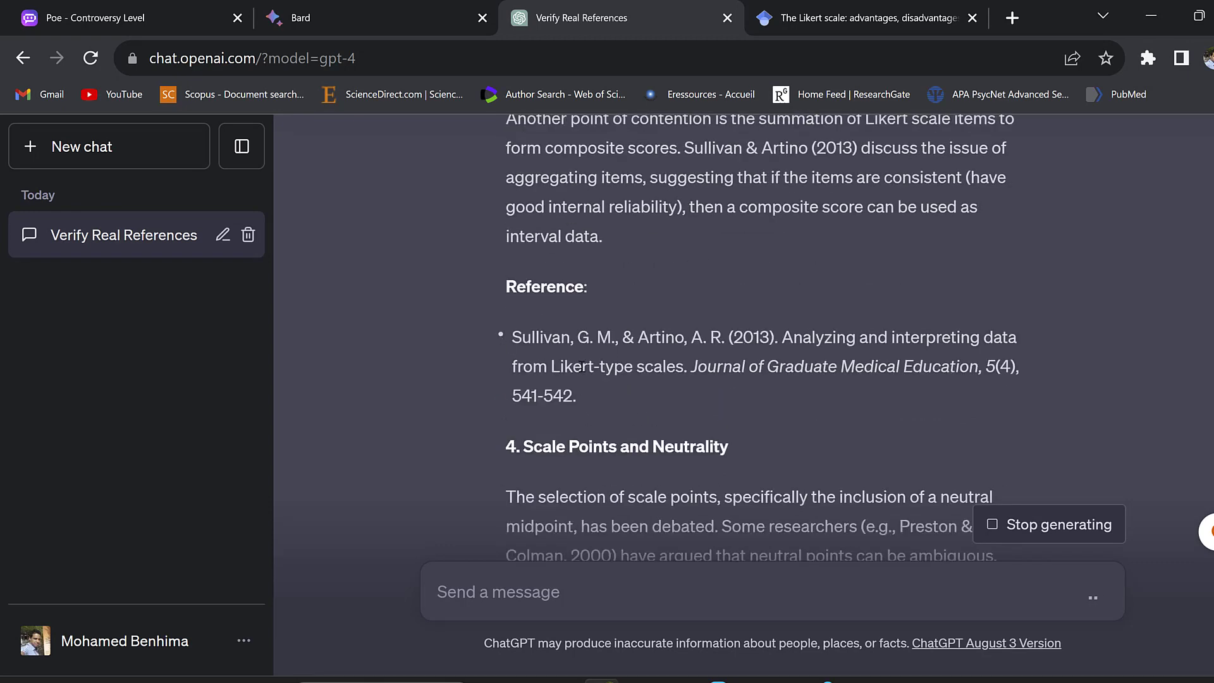
scroll(581, 367, down, 3)
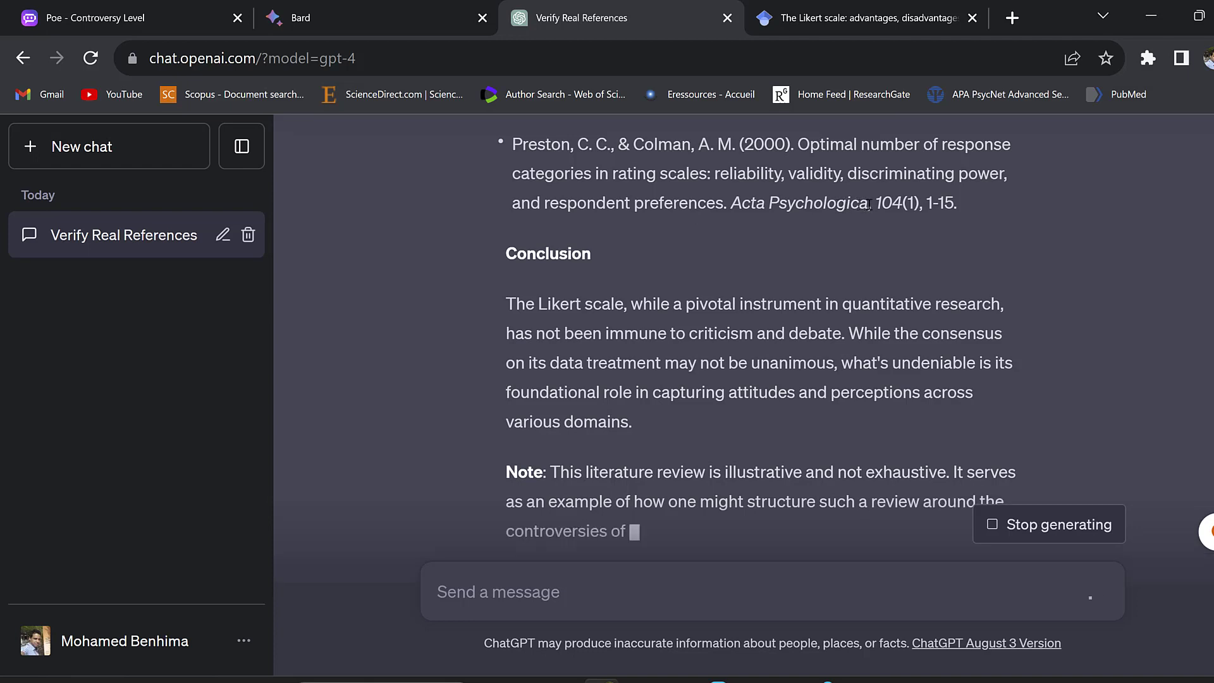
Step: Check the journal and volume in the Preston & Colman (2000) reference
drag(903, 203, 740, 204)
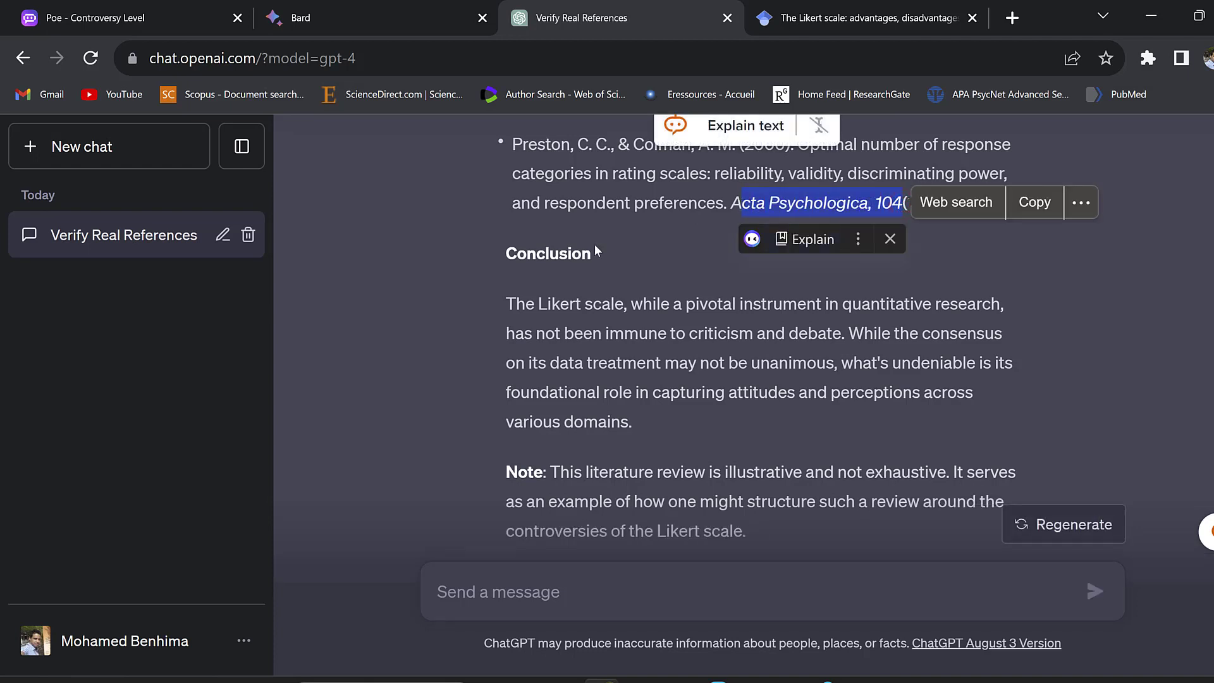
scroll(574, 357, down, 2)
click(729, 345)
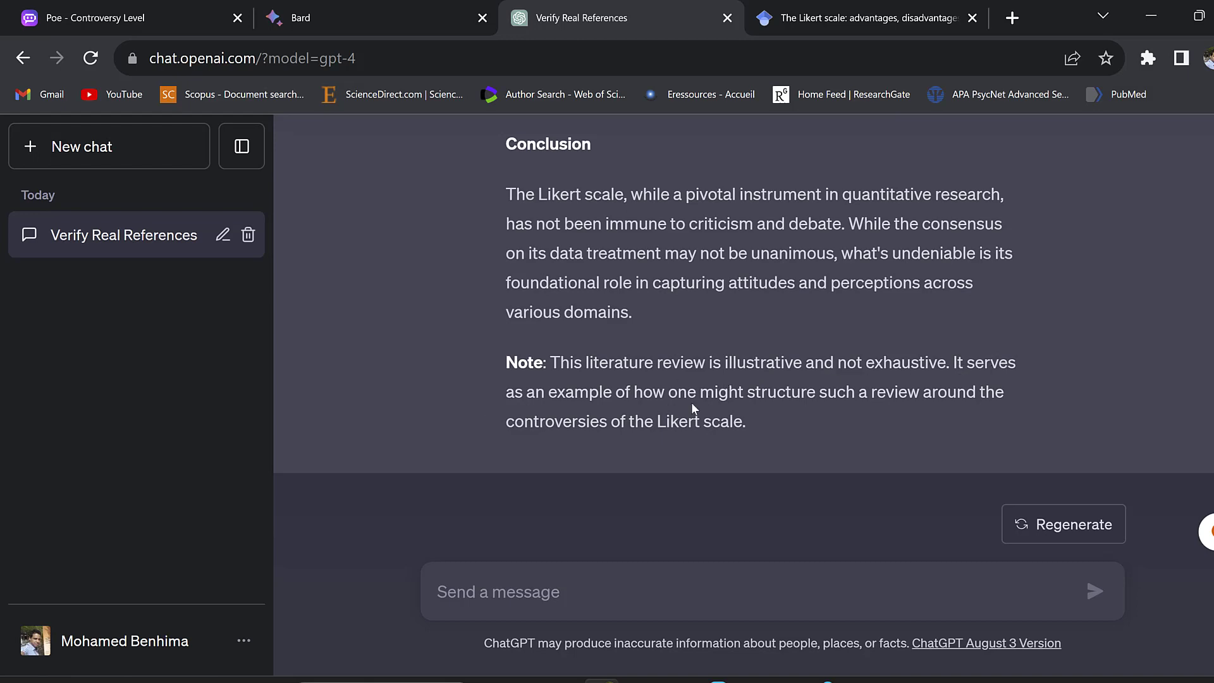
Step: Copy GPT-4's whole review from title to closing note, then bring up AI Detector Pro
scroll(664, 307, up, 4)
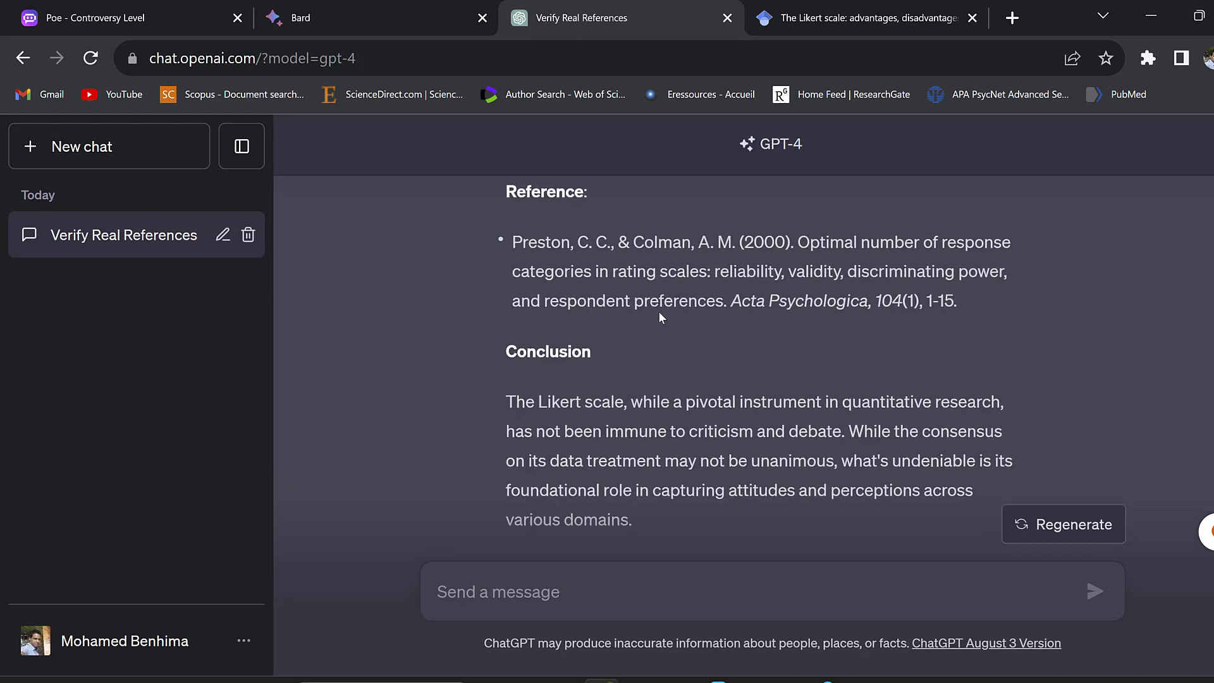
scroll(660, 316, down, 2)
drag(644, 420, 506, 223)
right_click(533, 221)
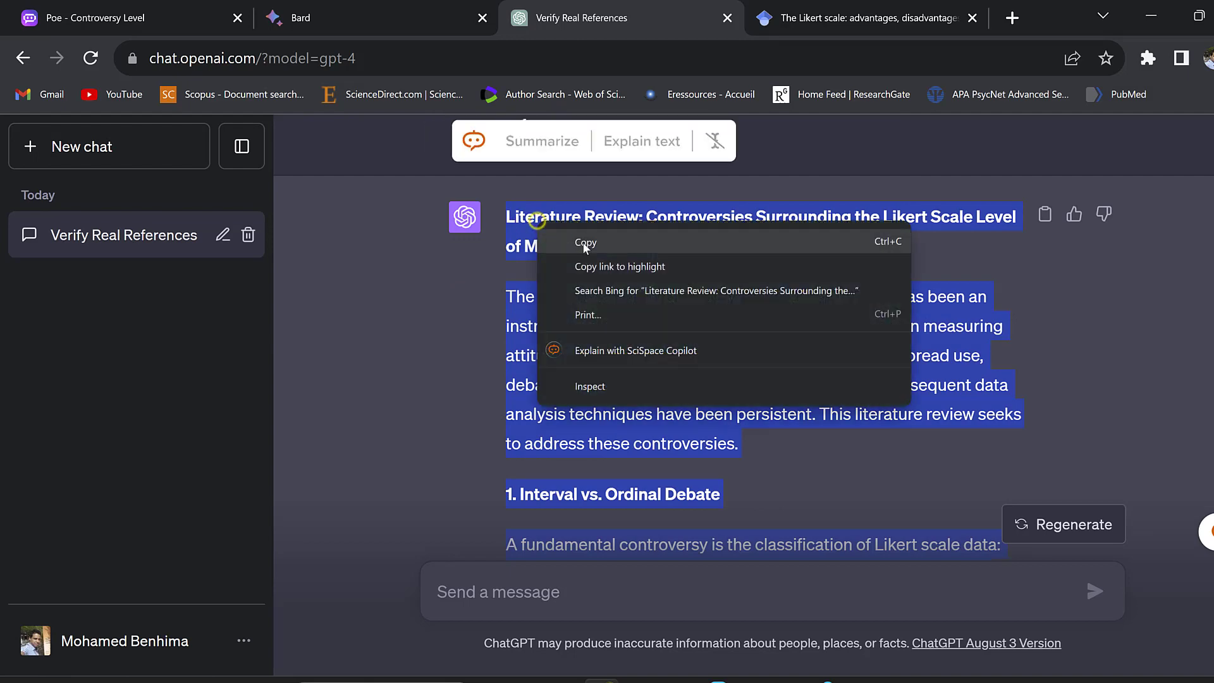
click(587, 247)
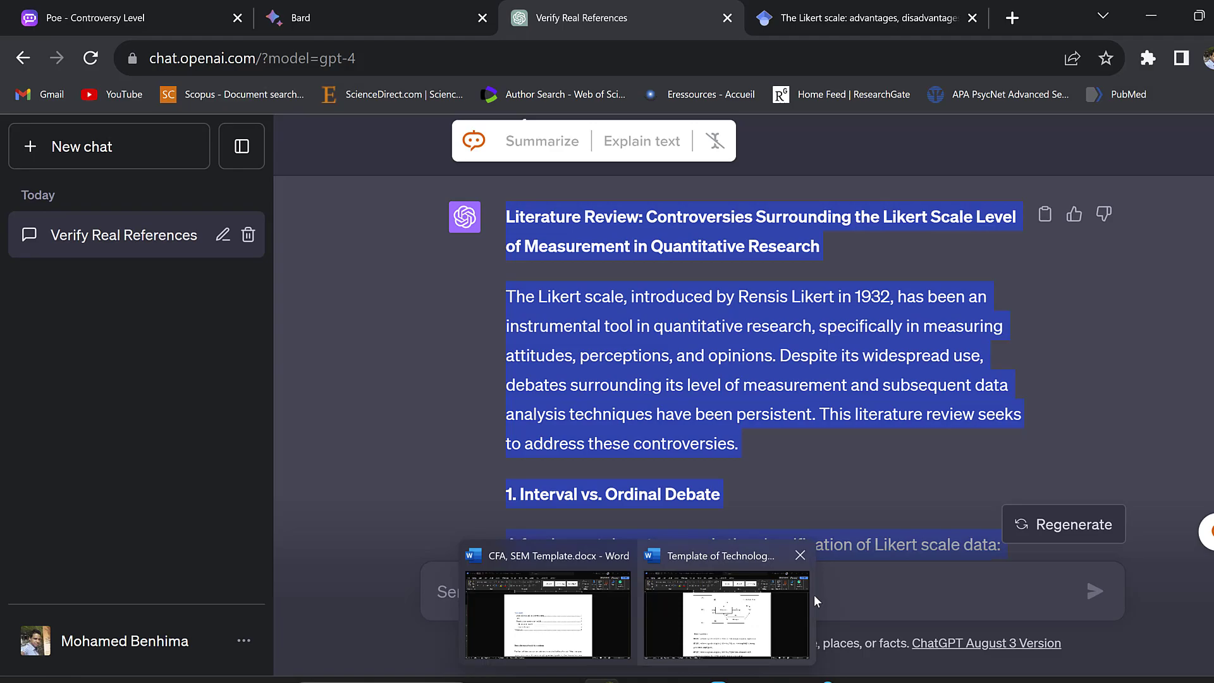
click(855, 680)
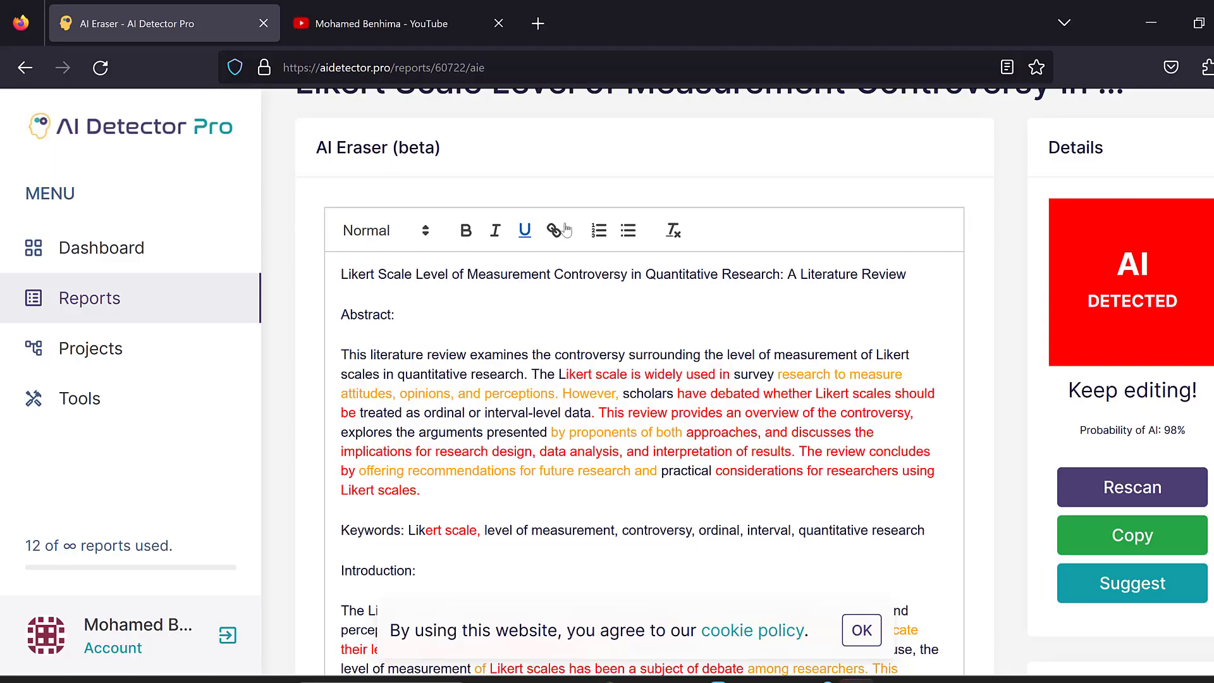
Step: Start a new AI Detector Pro report with the ChatGPT-4 review pasted in and analyse it
scroll(566, 231, up, 2)
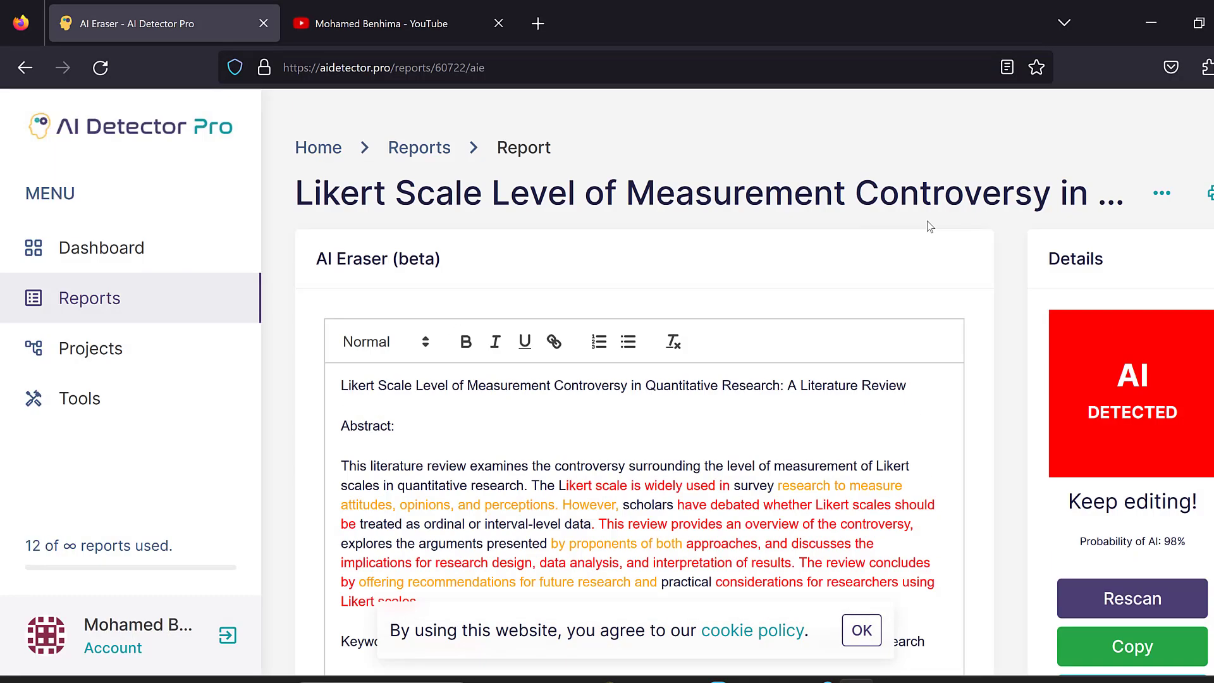
click(166, 130)
click(1187, 174)
scroll(533, 330, down, 2)
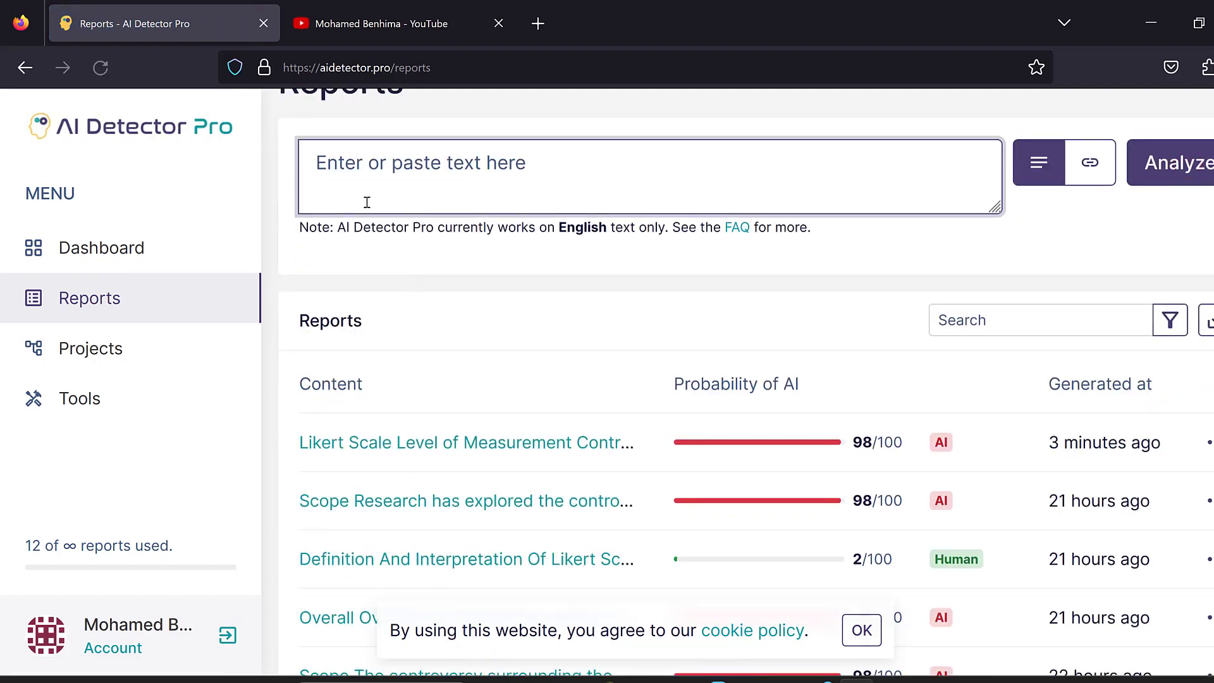
click(352, 170)
key(ctrl+v)
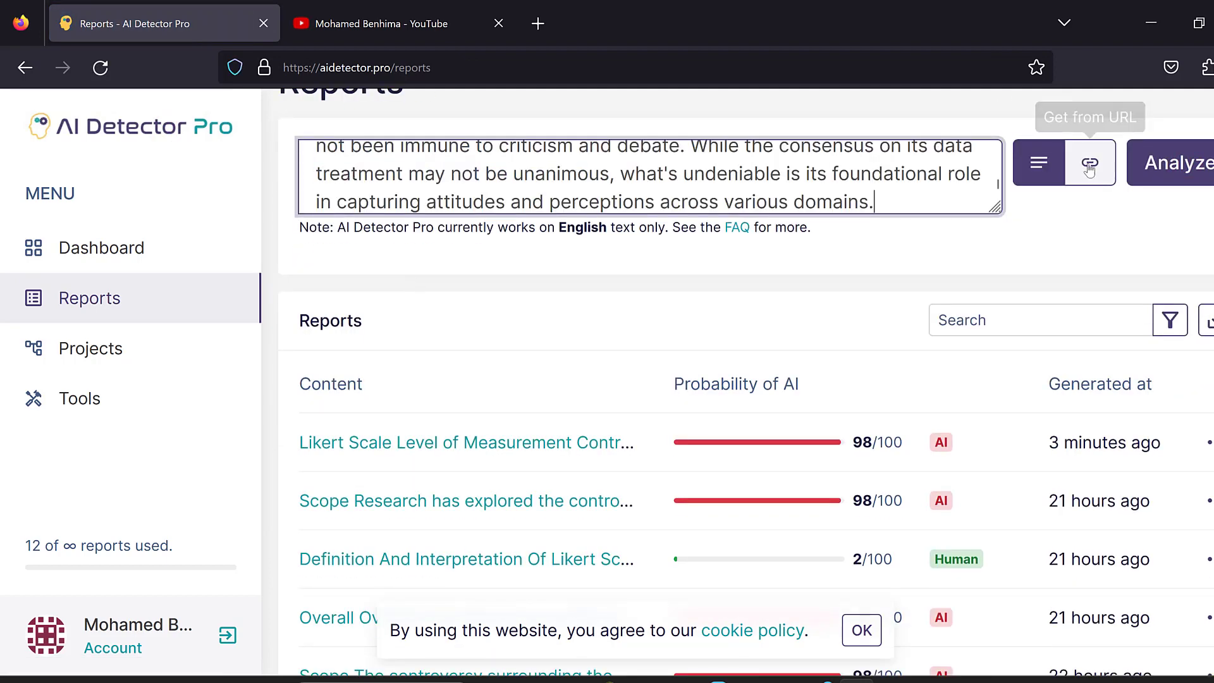
click(1195, 162)
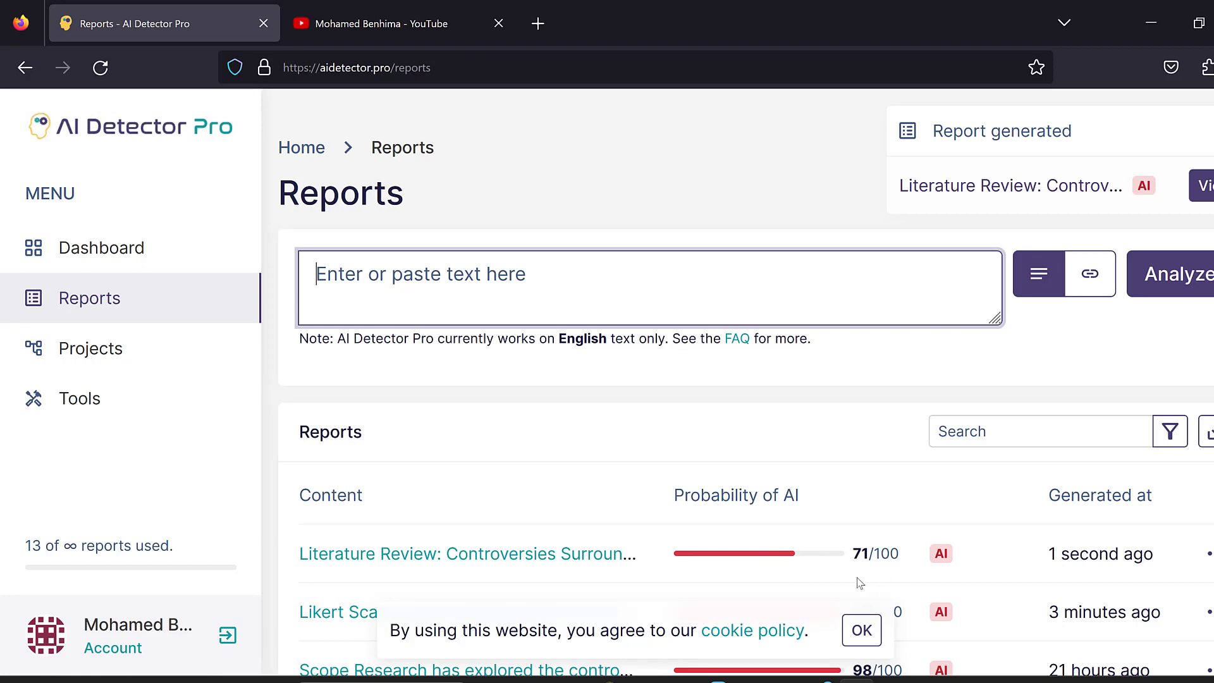
Step: Review the new Literature Review report's AI score and Details, then return to ChatGPT
scroll(854, 551, down, 1)
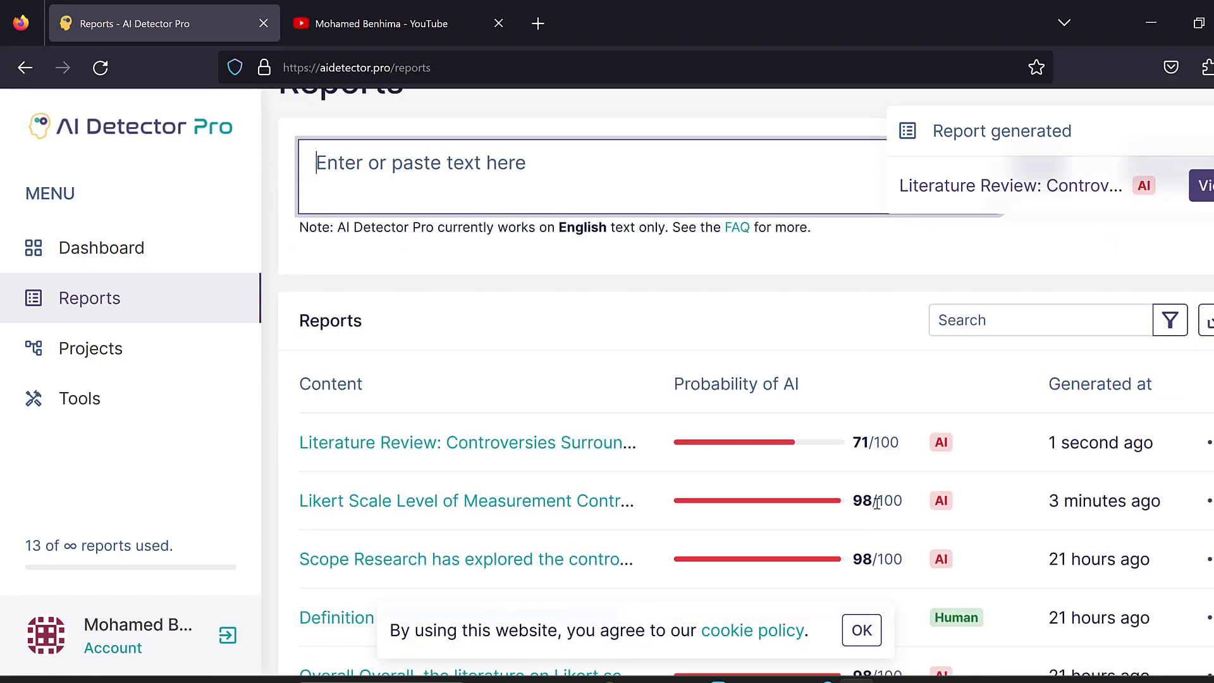
click(533, 442)
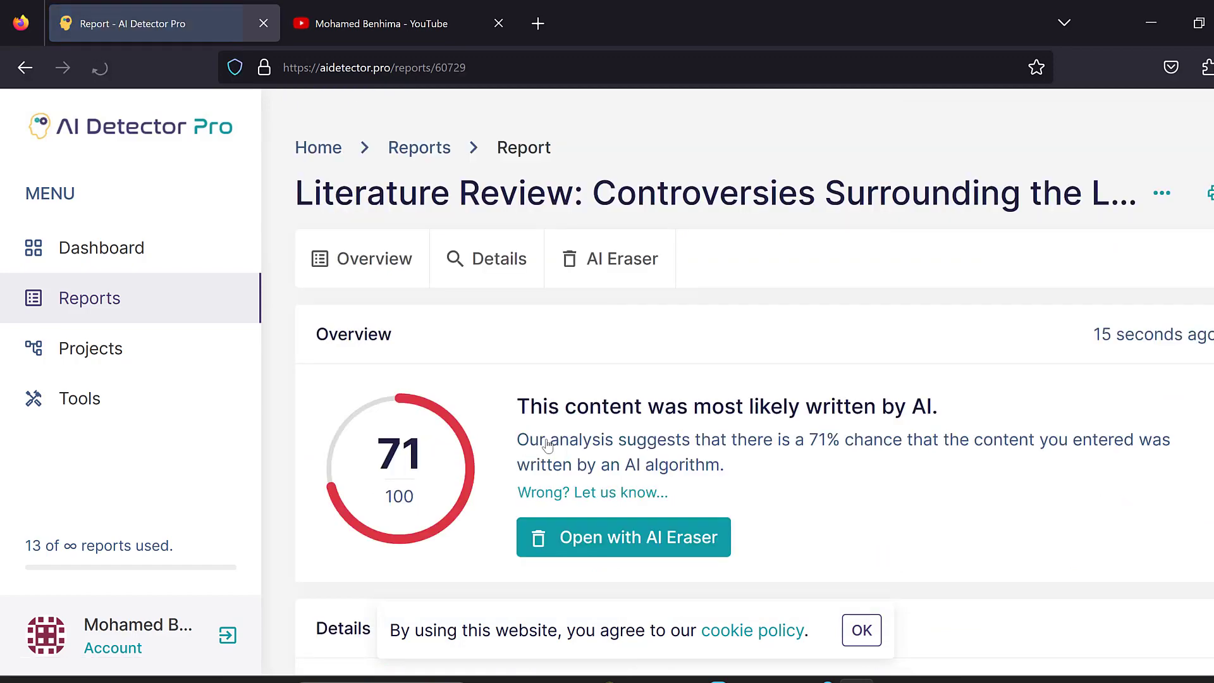
scroll(669, 449, down, 5)
scroll(669, 449, down, 4)
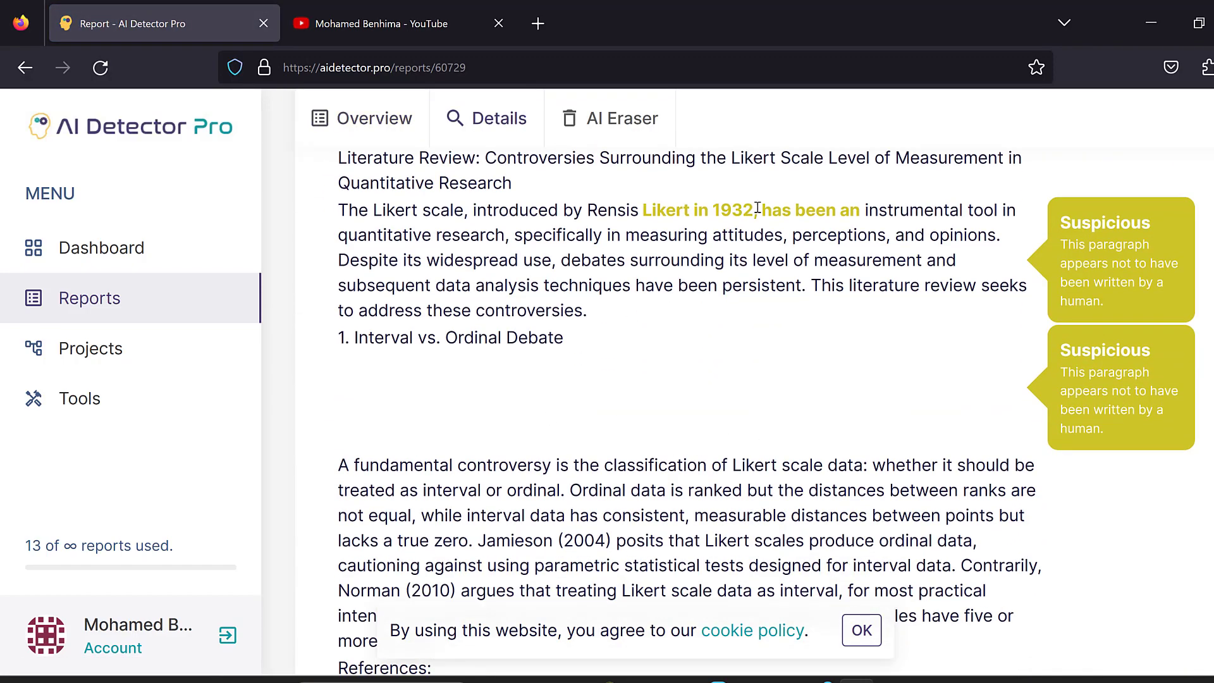
scroll(737, 235, down, 15)
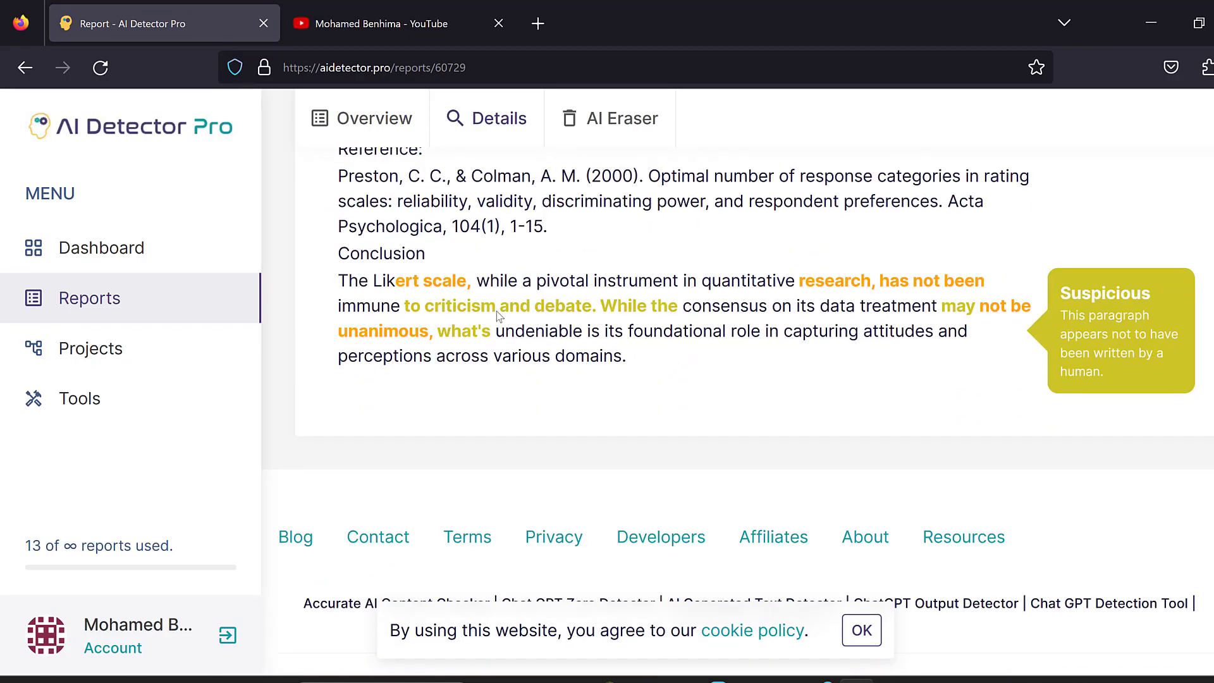
scroll(521, 308, up, 20)
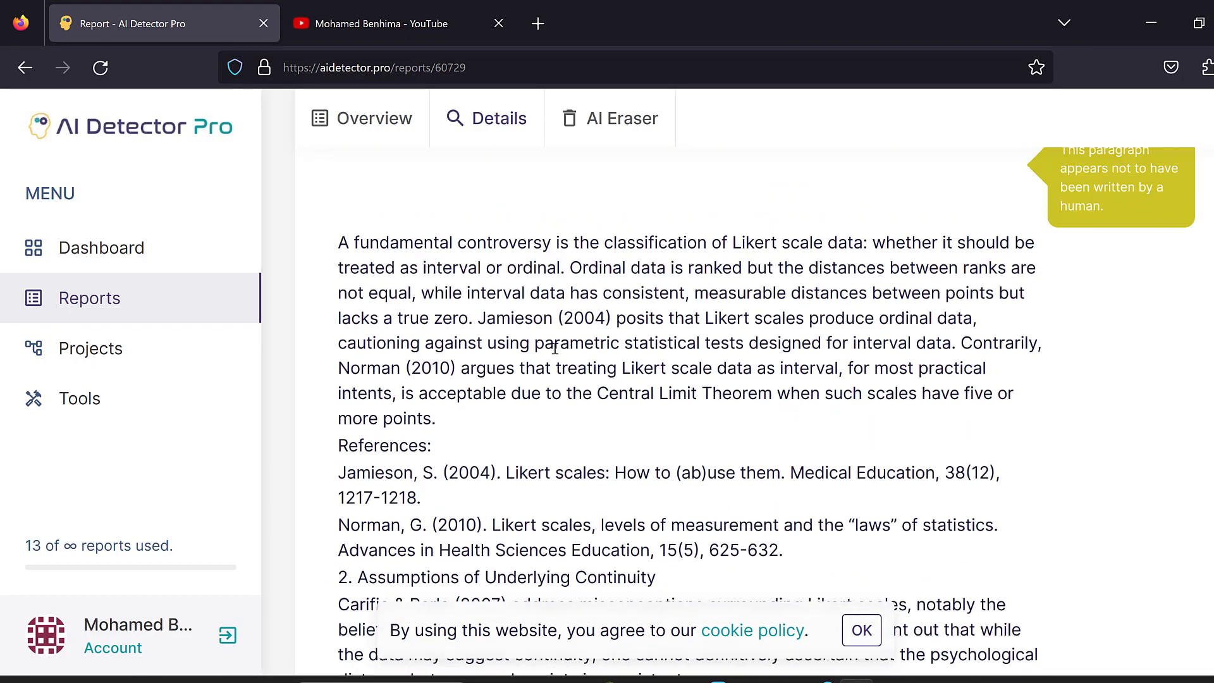
scroll(548, 321, up, 2)
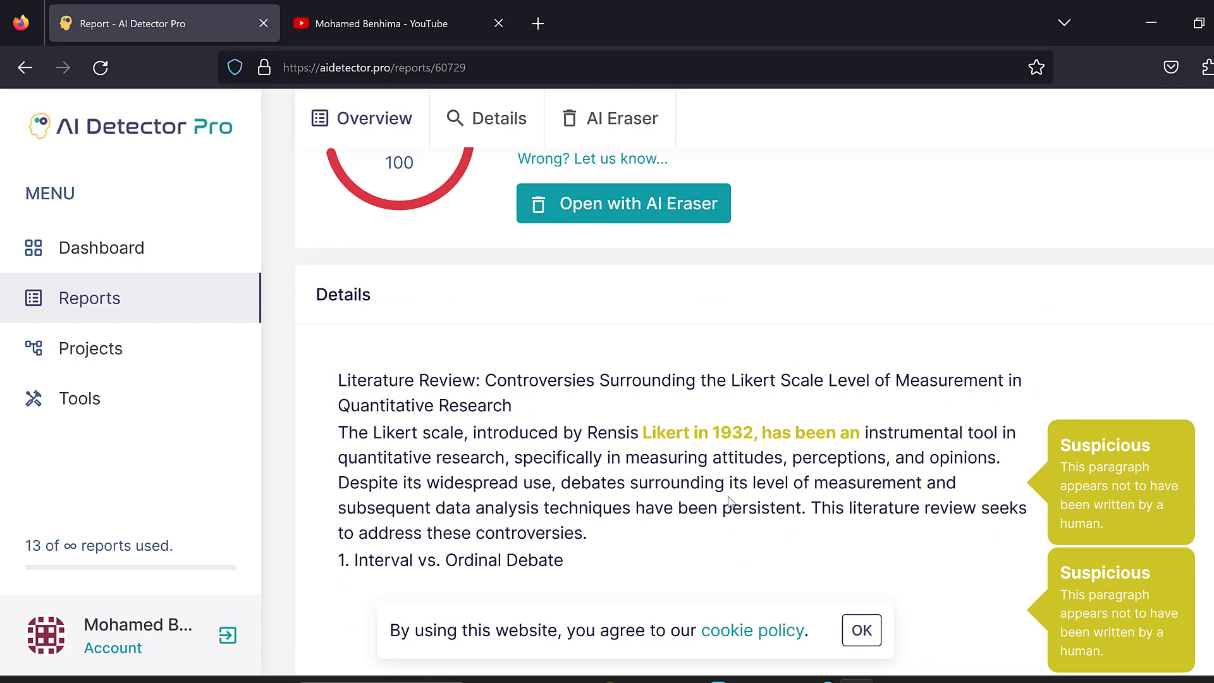
click(601, 681)
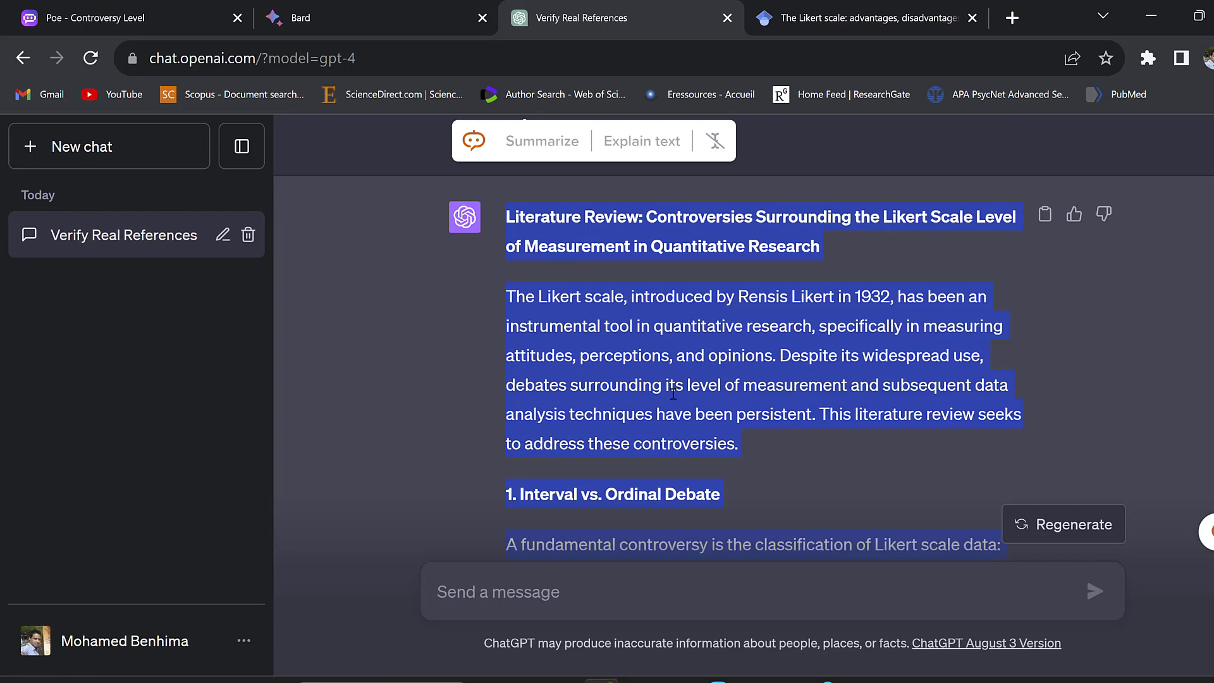
Step: After glancing at ChatGPT and Bard, copy the original Likert review prompt from Poe
click(168, 9)
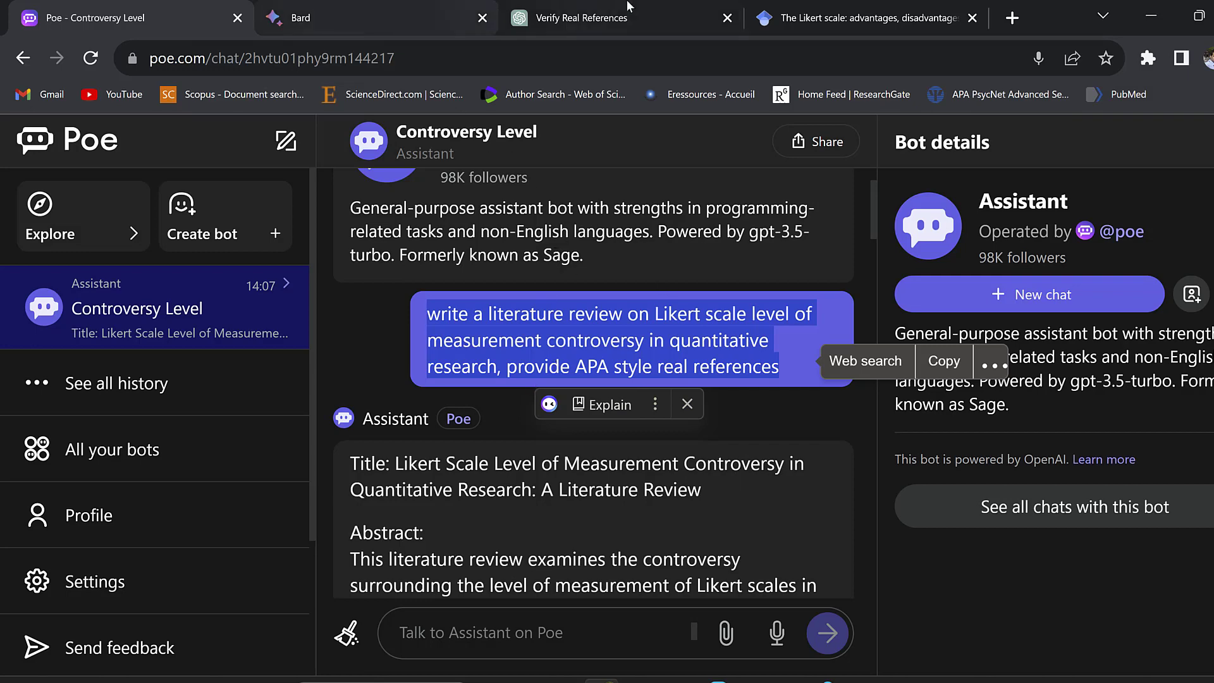
click(608, 9)
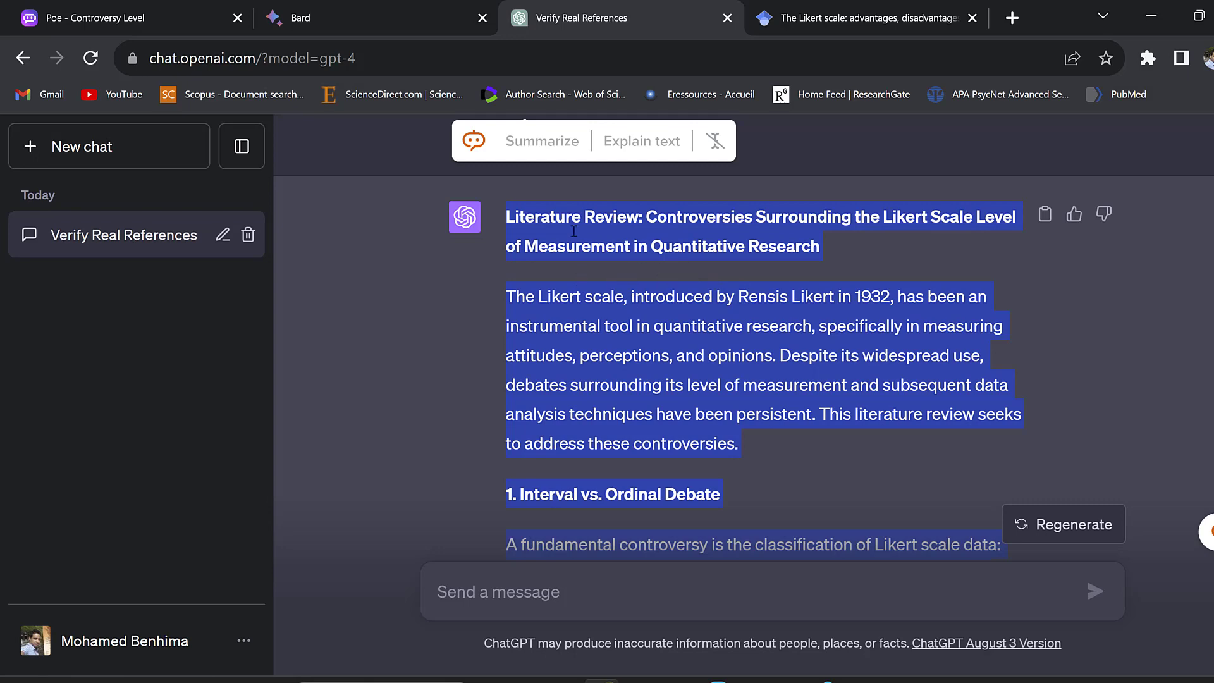
click(384, 11)
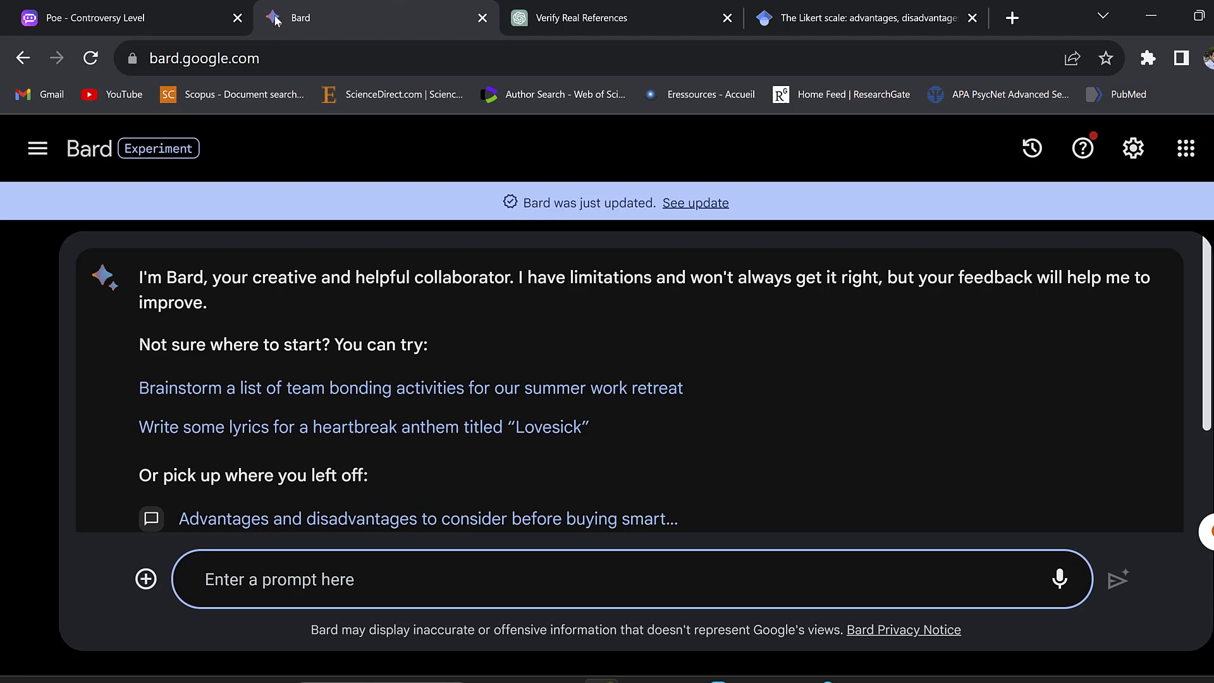
click(74, 8)
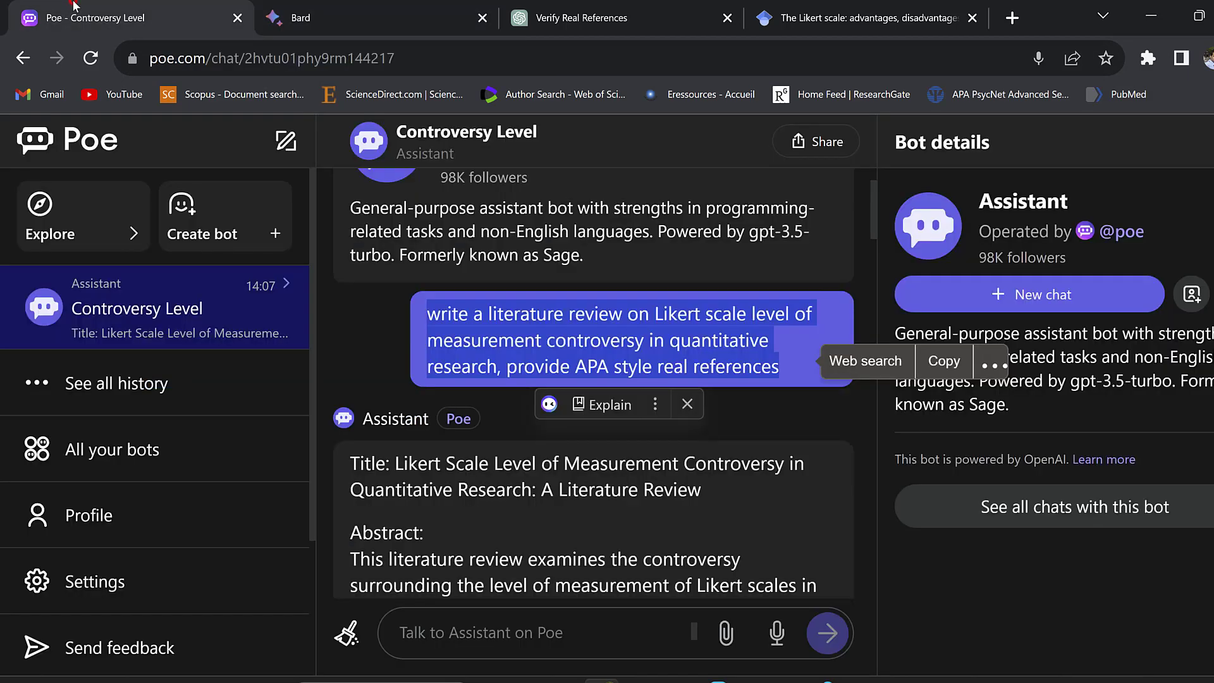
right_click(605, 343)
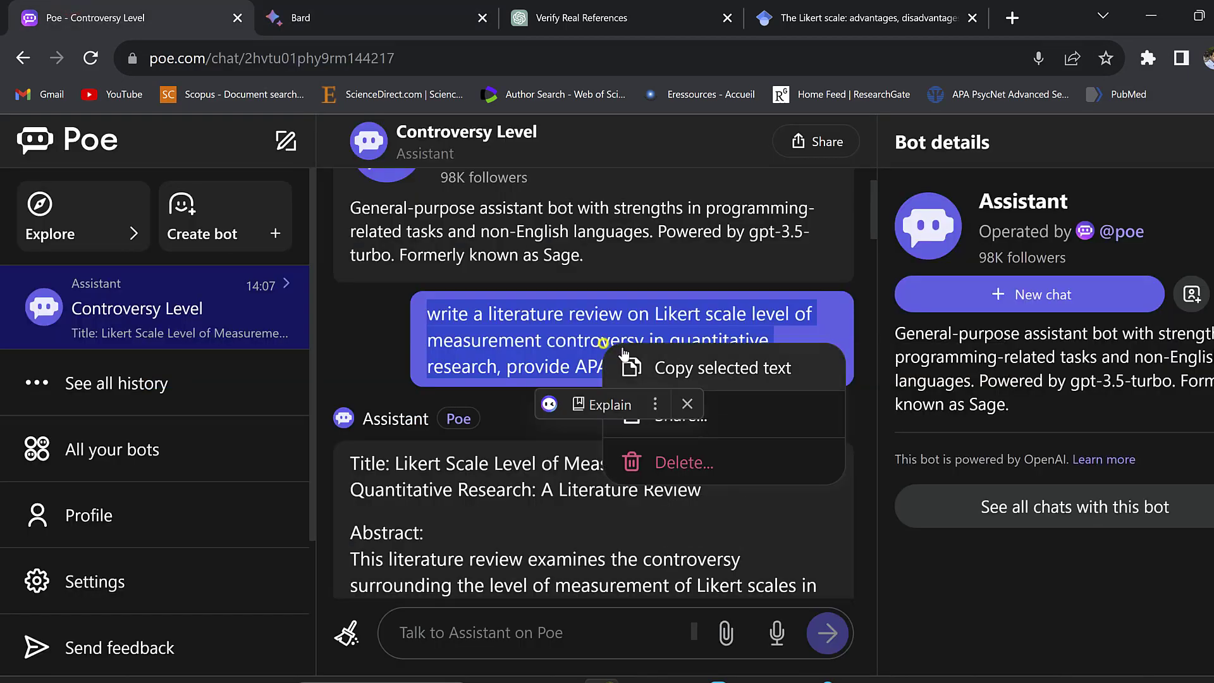
click(686, 369)
Step: Paste the Likert literature review prompt into Bard and submit it
click(330, 9)
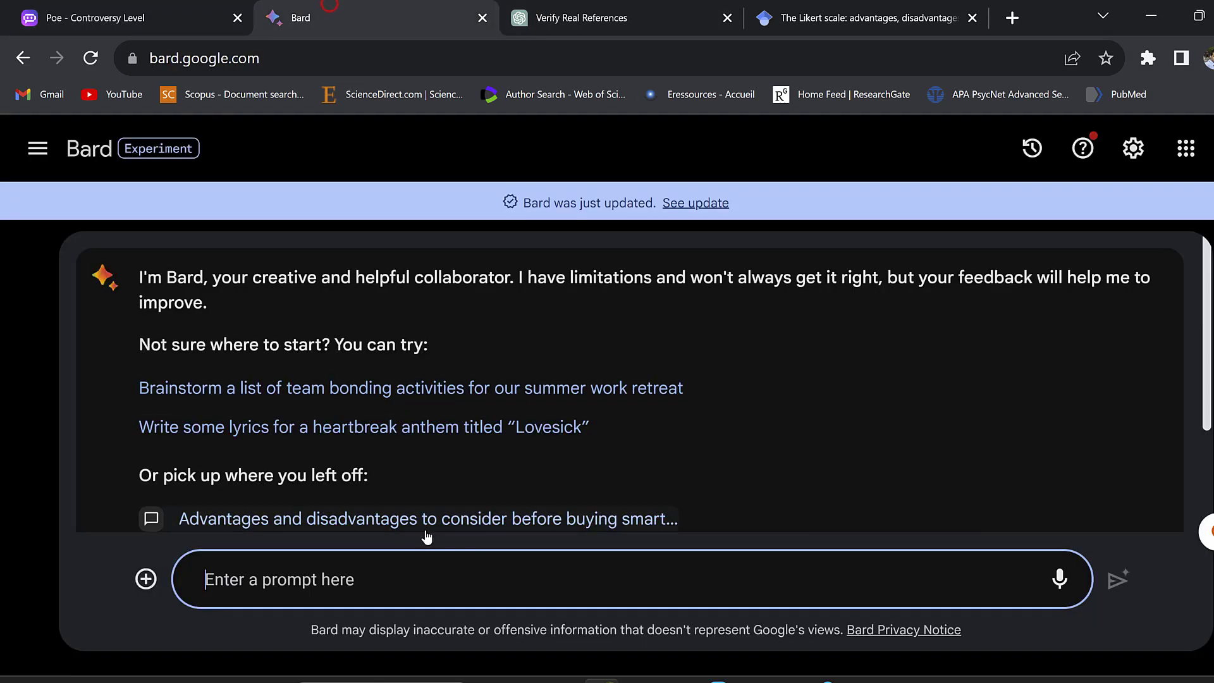
key(ctrl+v)
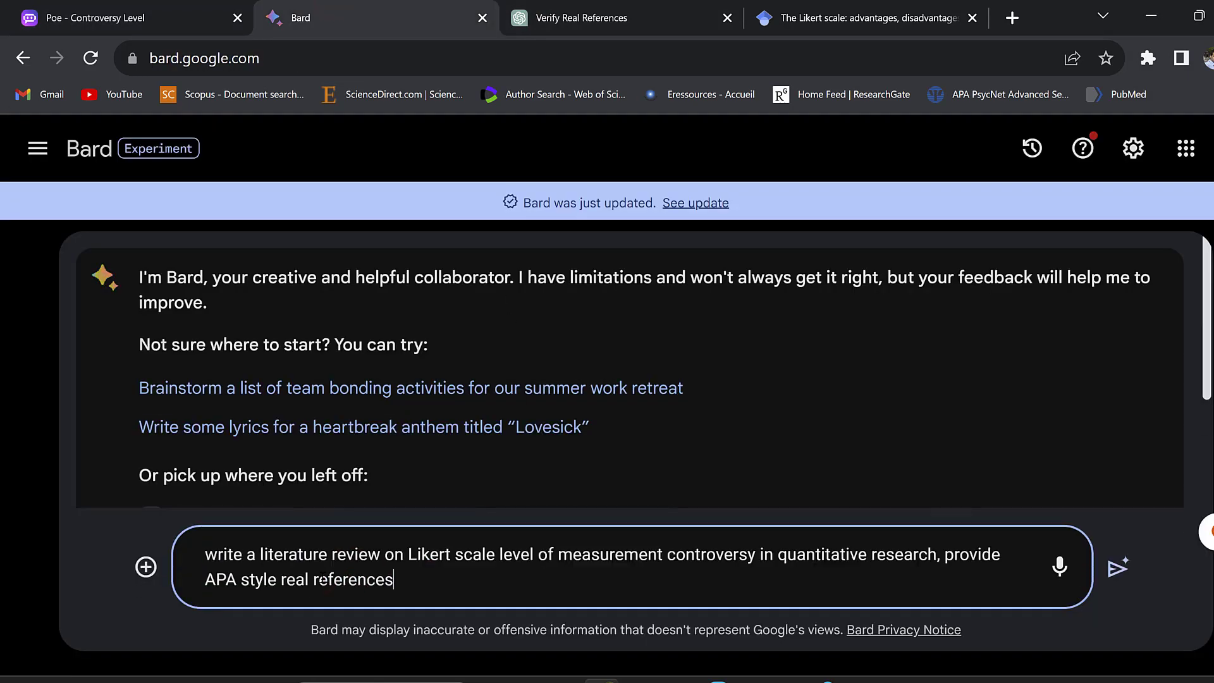
click(1108, 567)
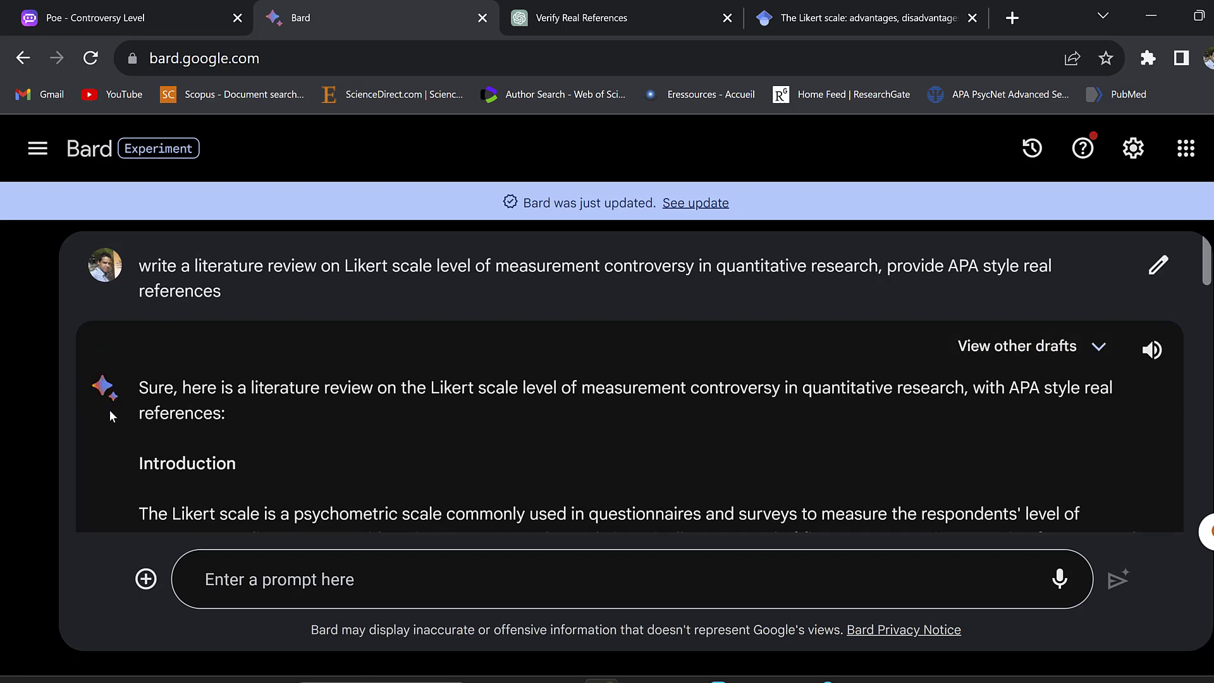
Step: Check Bard's citations such as Norman (2010), selecting the McLeod (2019) simplypsychology.org URL
scroll(213, 426, down, 3)
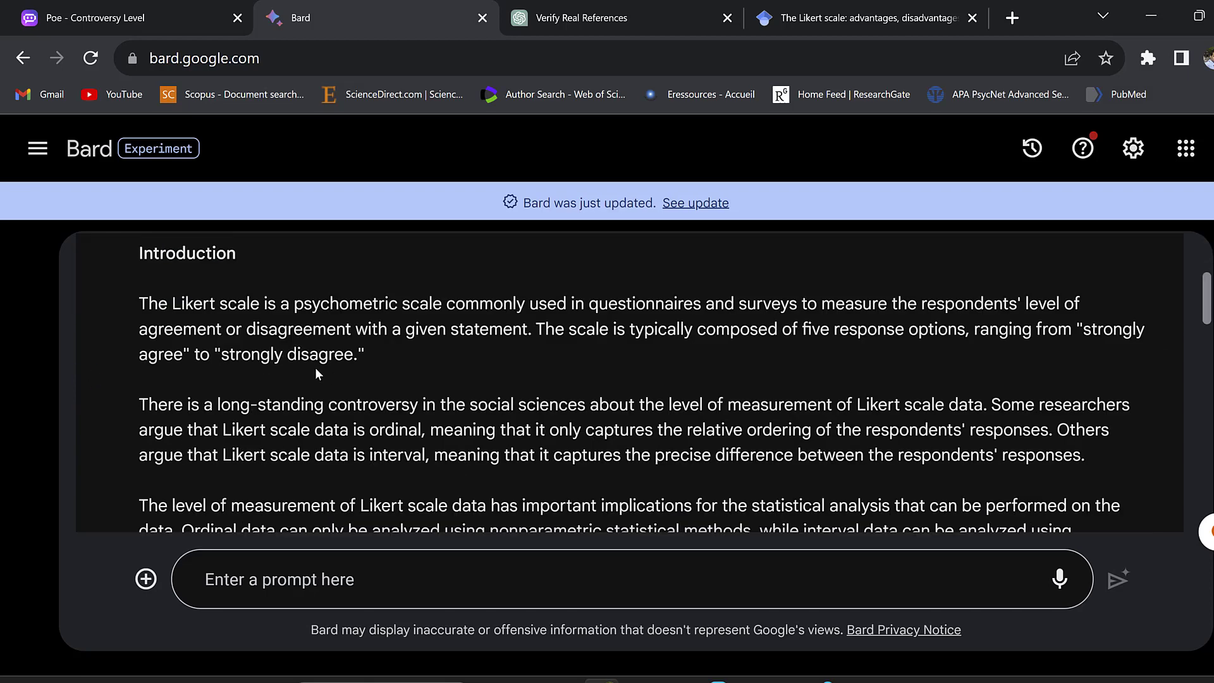
drag(140, 251, 1086, 455)
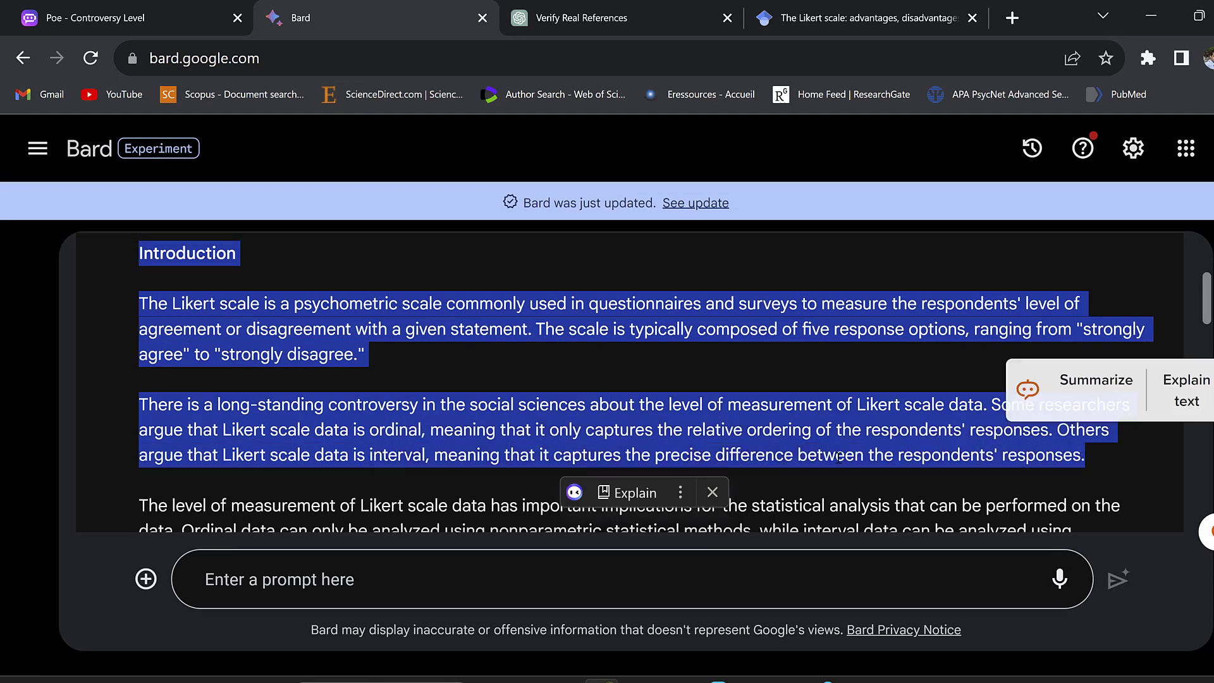
scroll(217, 384, down, 3)
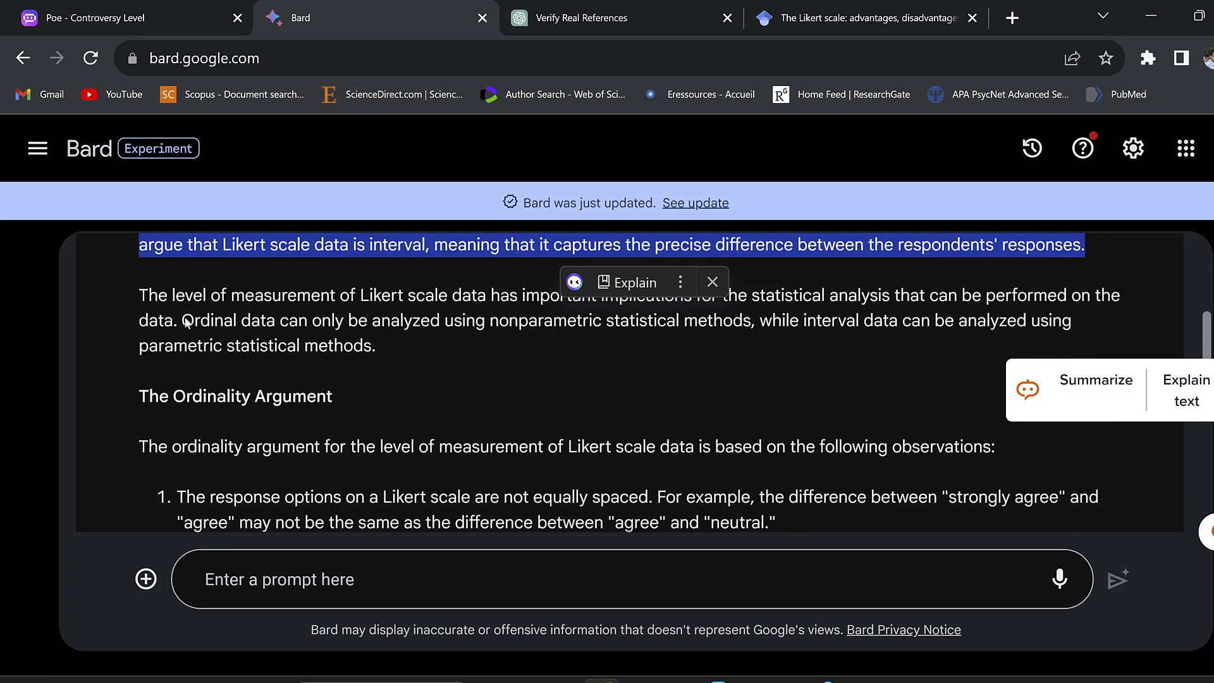
scroll(195, 352, down, 2)
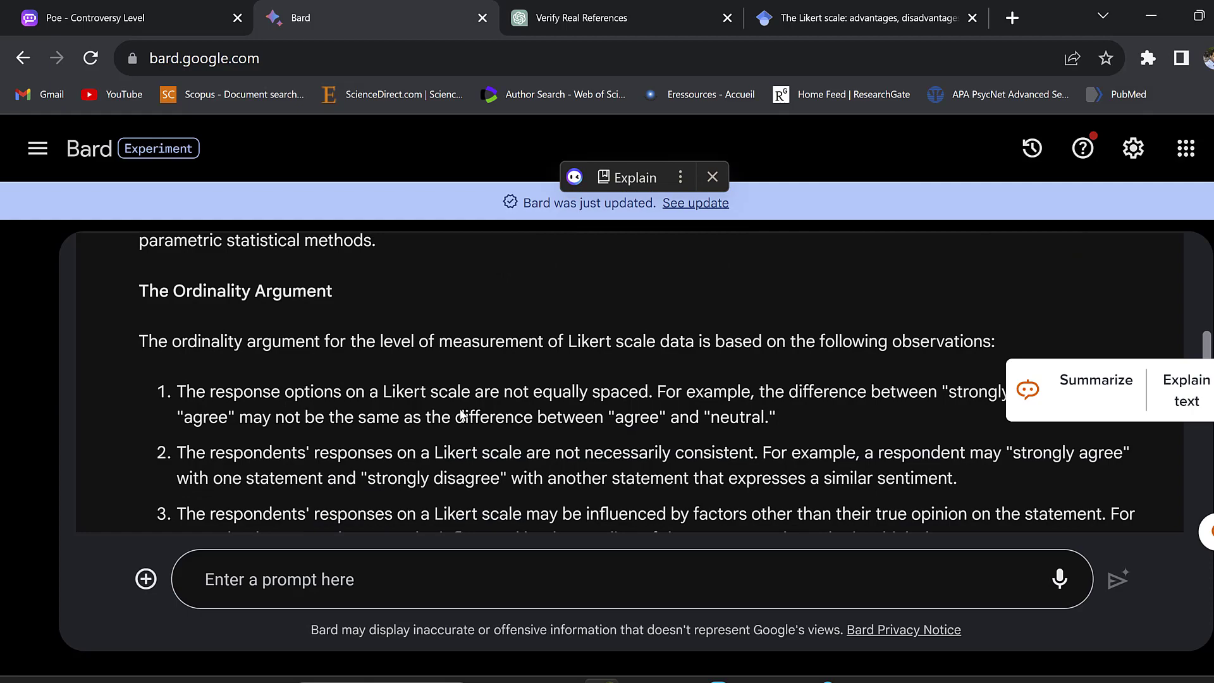
scroll(462, 414, down, 5)
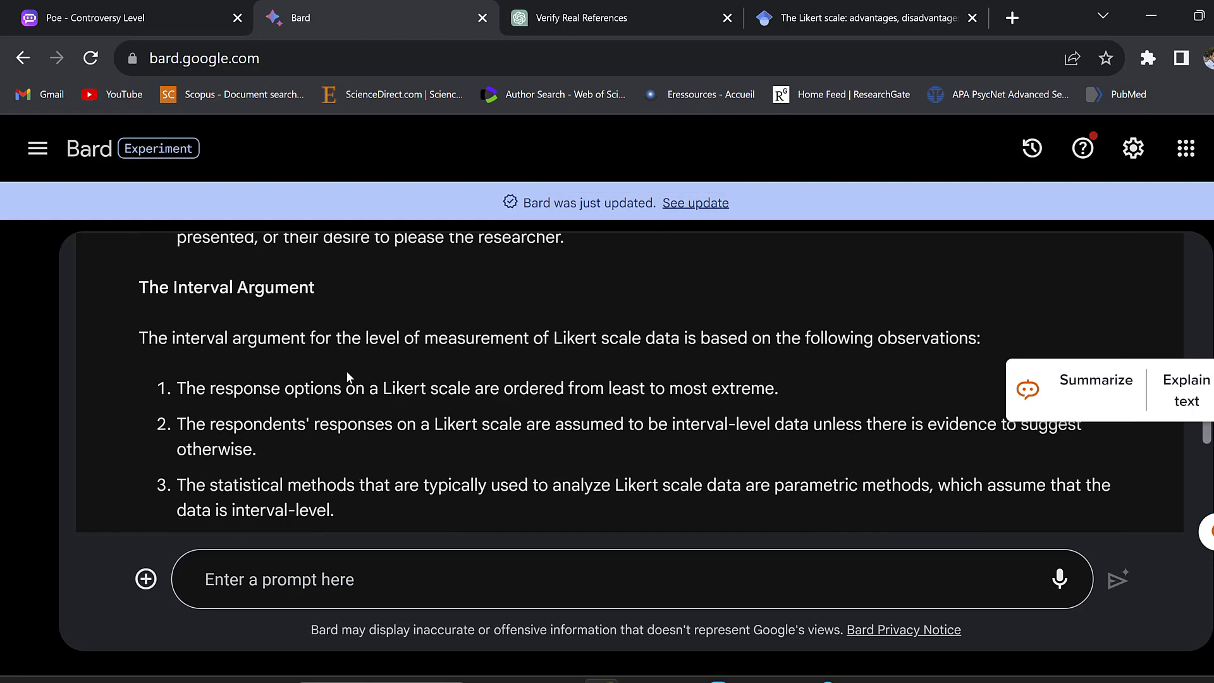
scroll(379, 363, down, 3)
scroll(506, 341, up, 5)
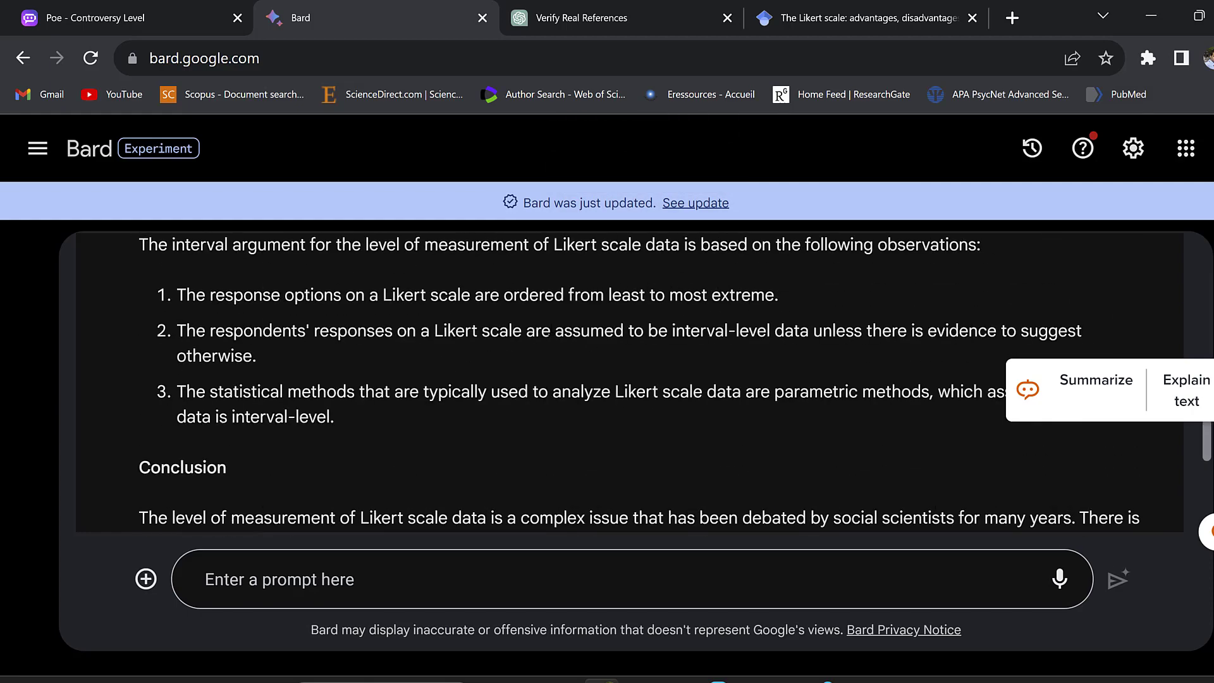
scroll(443, 370, down, 2)
scroll(489, 359, down, 8)
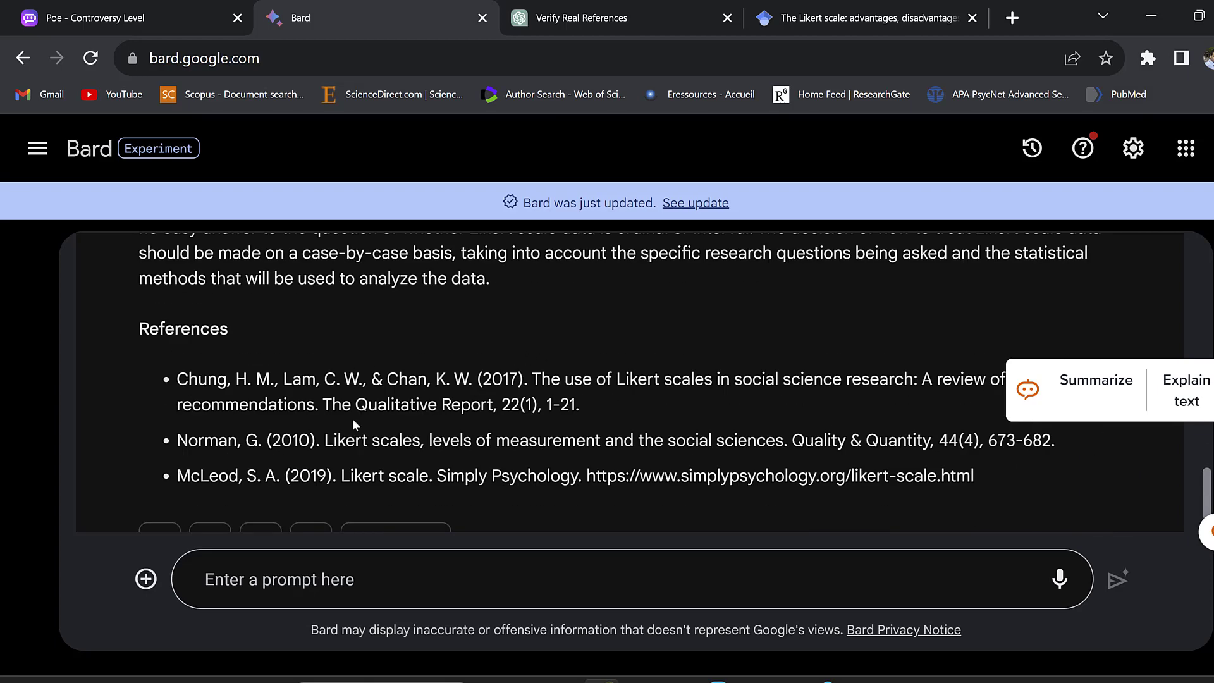
drag(179, 441, 316, 440)
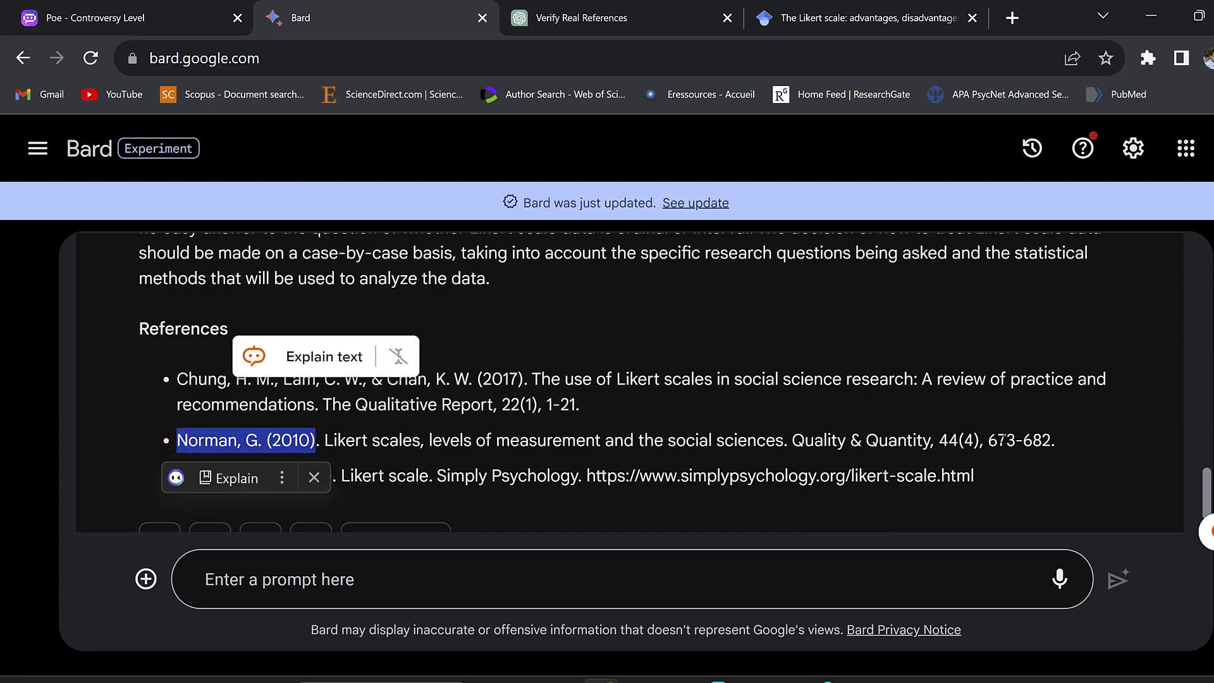
click(551, 450)
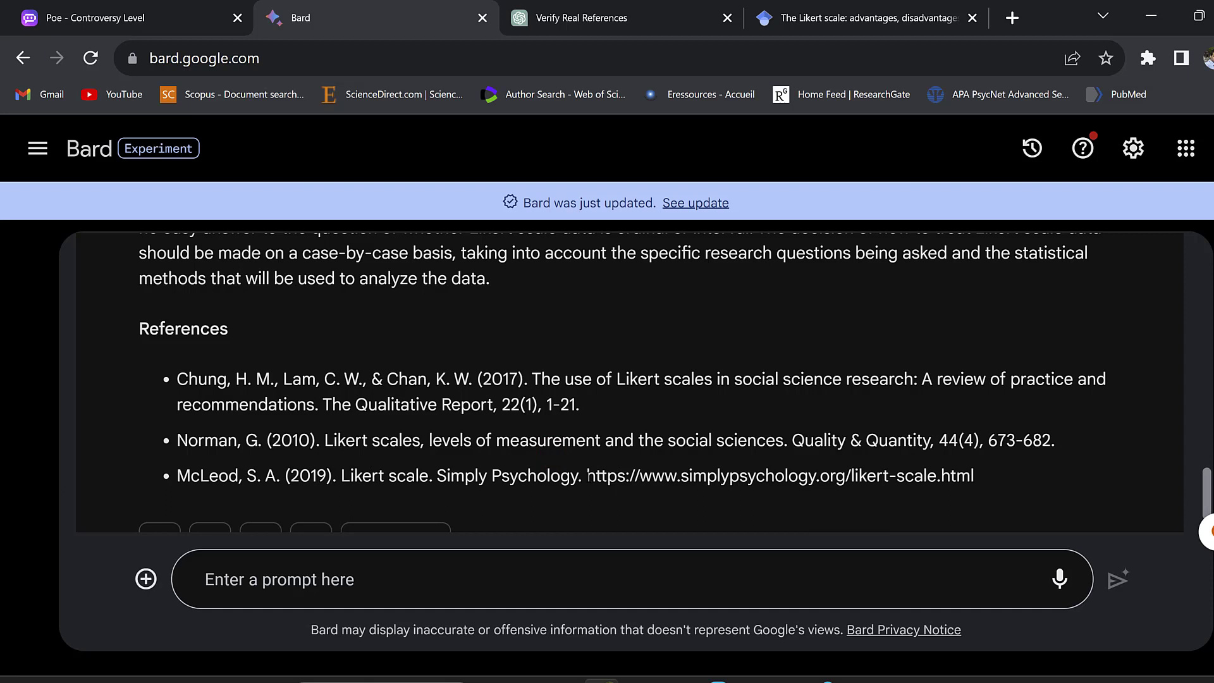
drag(589, 476, 984, 468)
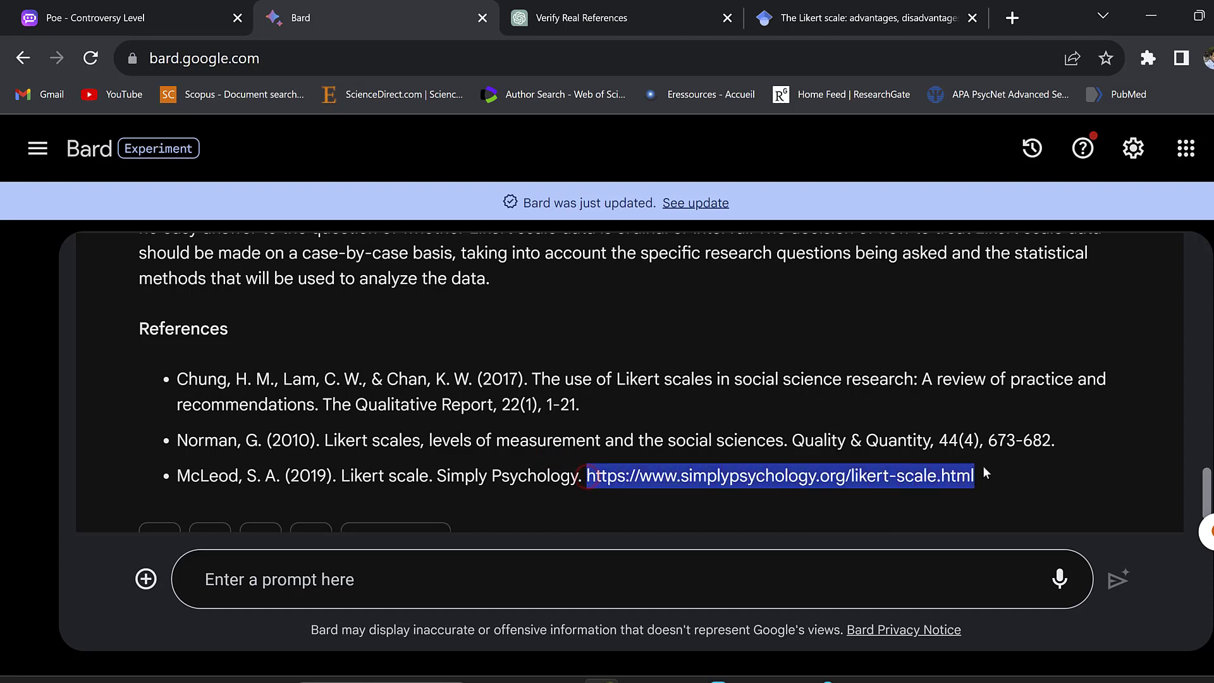
Step: Open the cited Simply Psychology 'Likert Scale Questionnaire: Examples & Analysis' page, then return to Bard
right_click(921, 469)
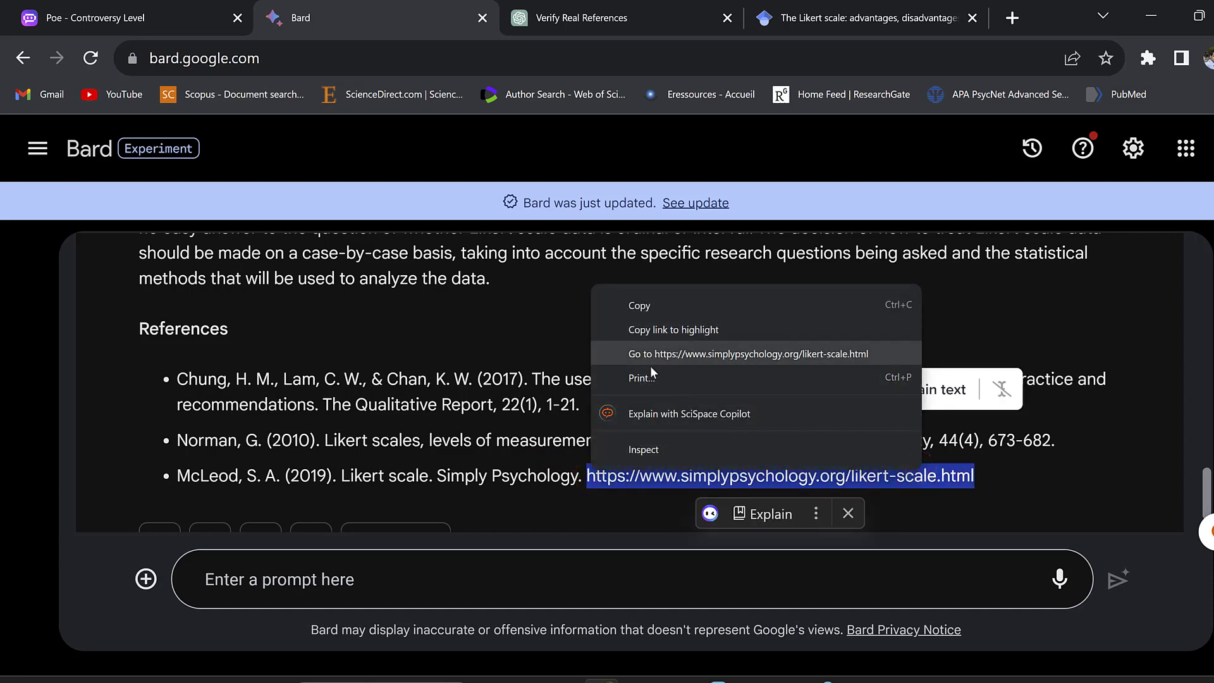
right_click(661, 474)
right_click(661, 474)
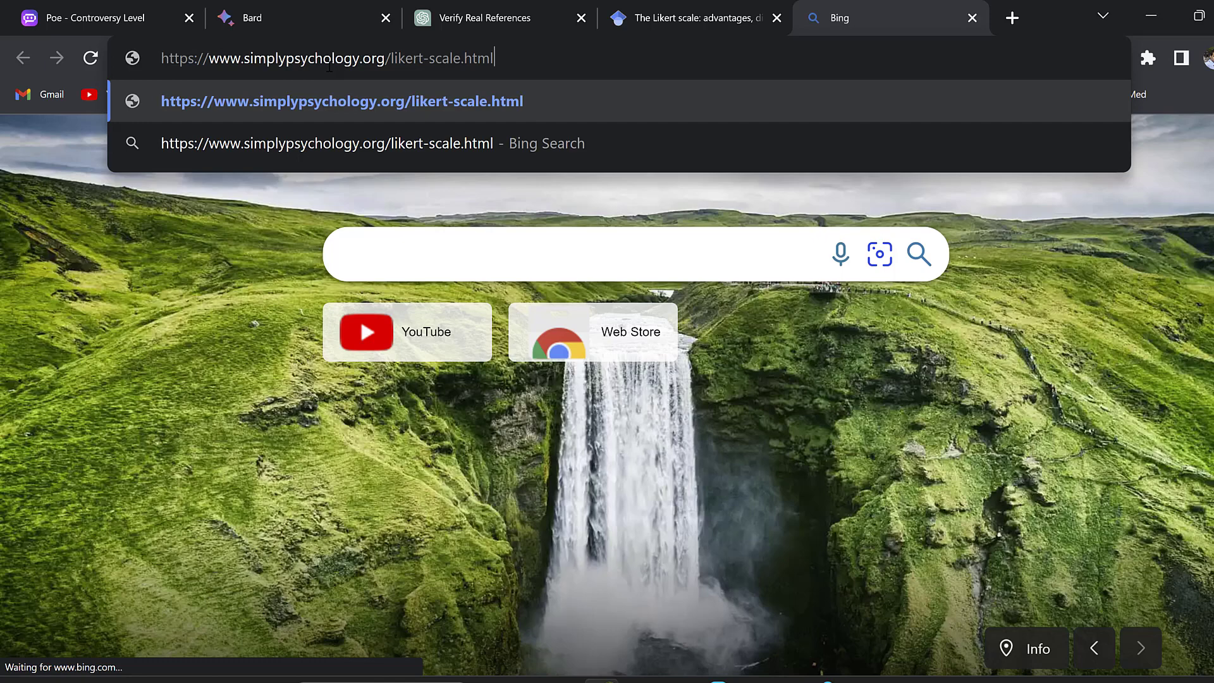
key(Return)
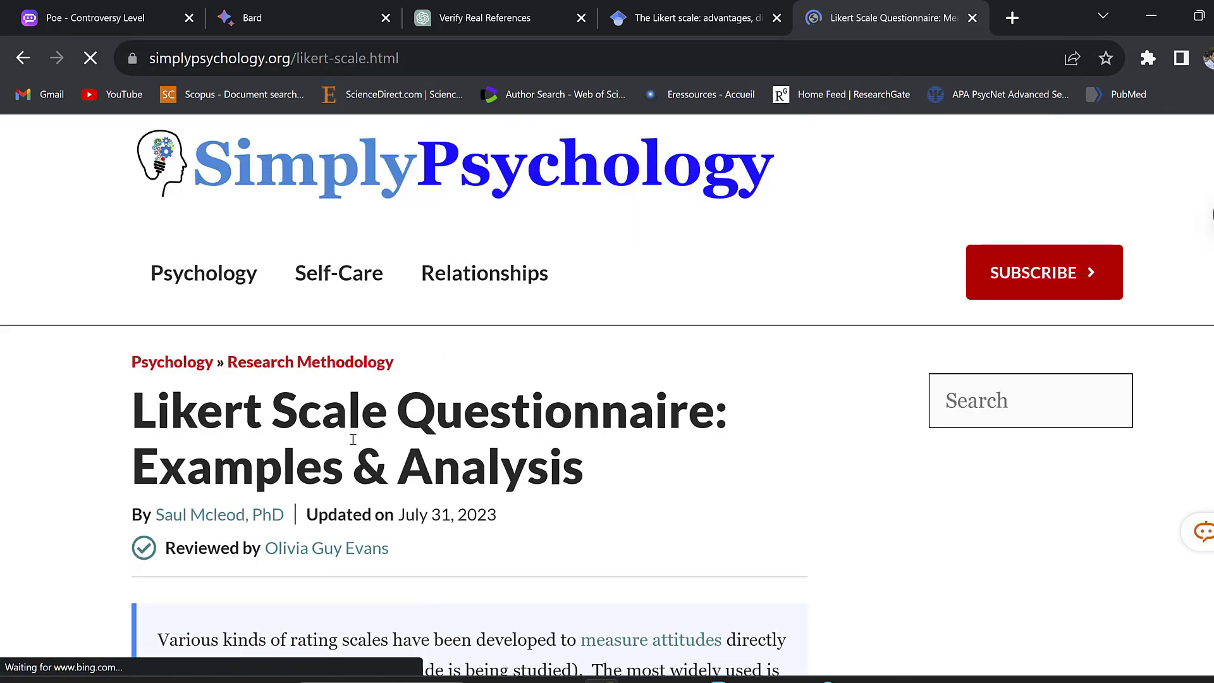
scroll(485, 387, down, 8)
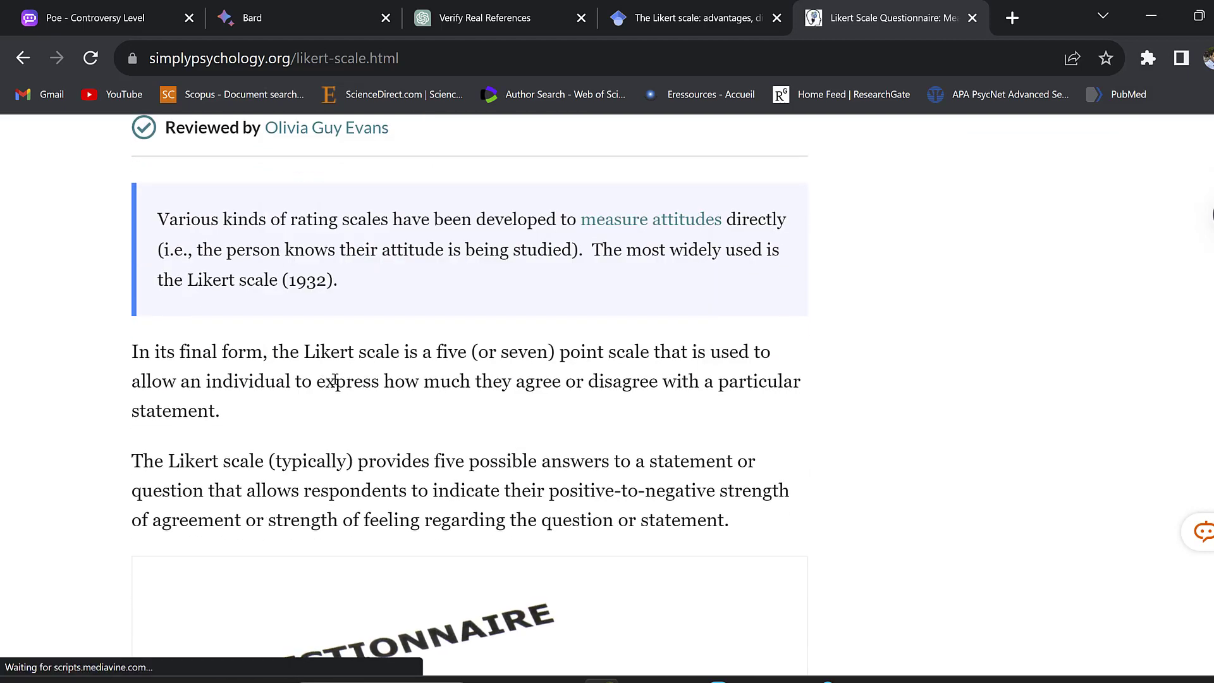
click(319, 10)
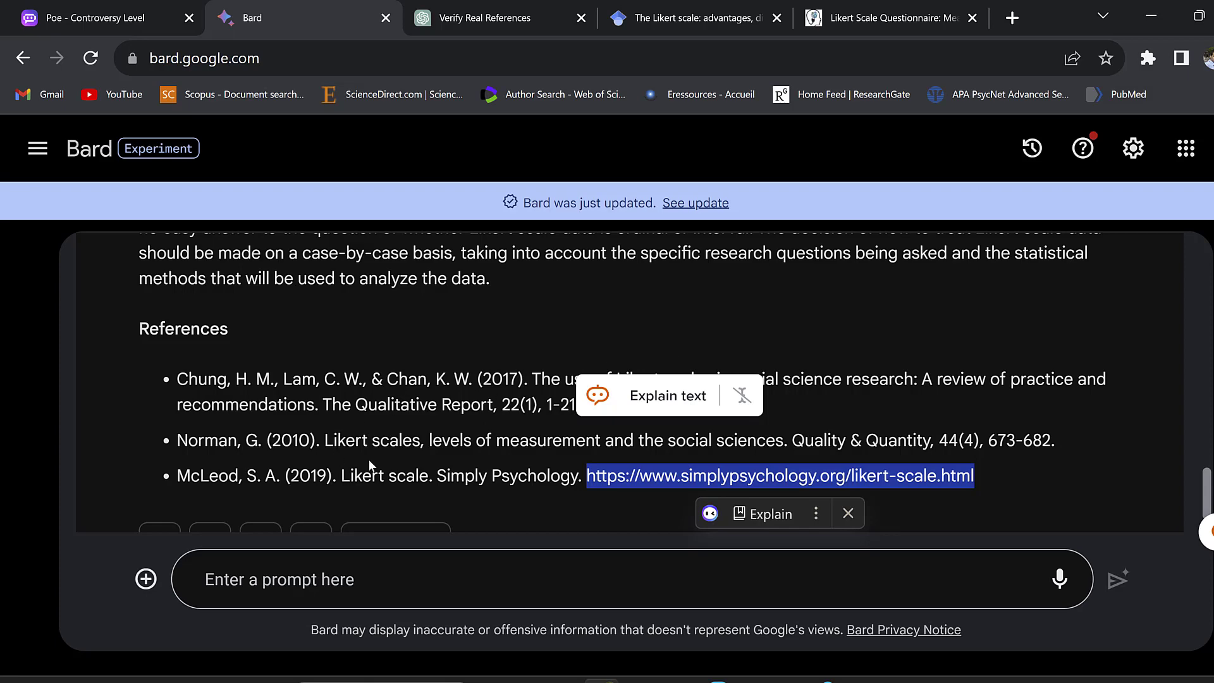
Step: Scroll through Bard's answer and compare it briefly with the ChatGPT response
scroll(307, 476, down, 1)
scroll(443, 400, up, 2)
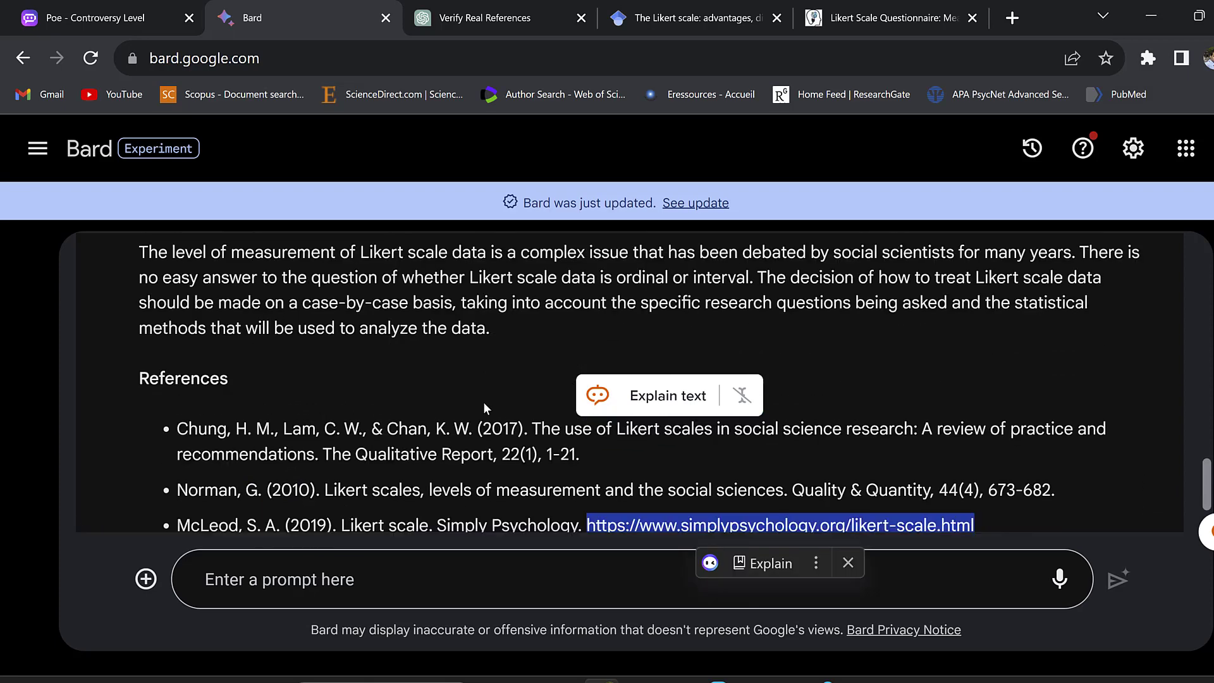
scroll(325, 396, up, 5)
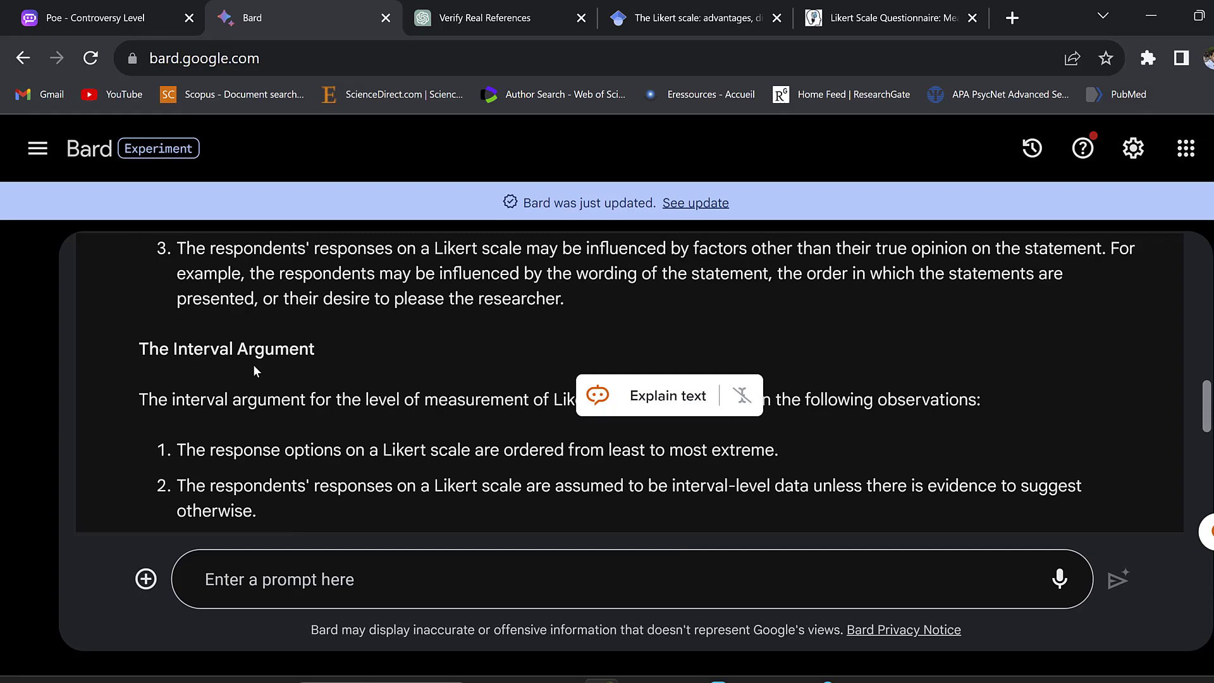
scroll(253, 367, up, 8)
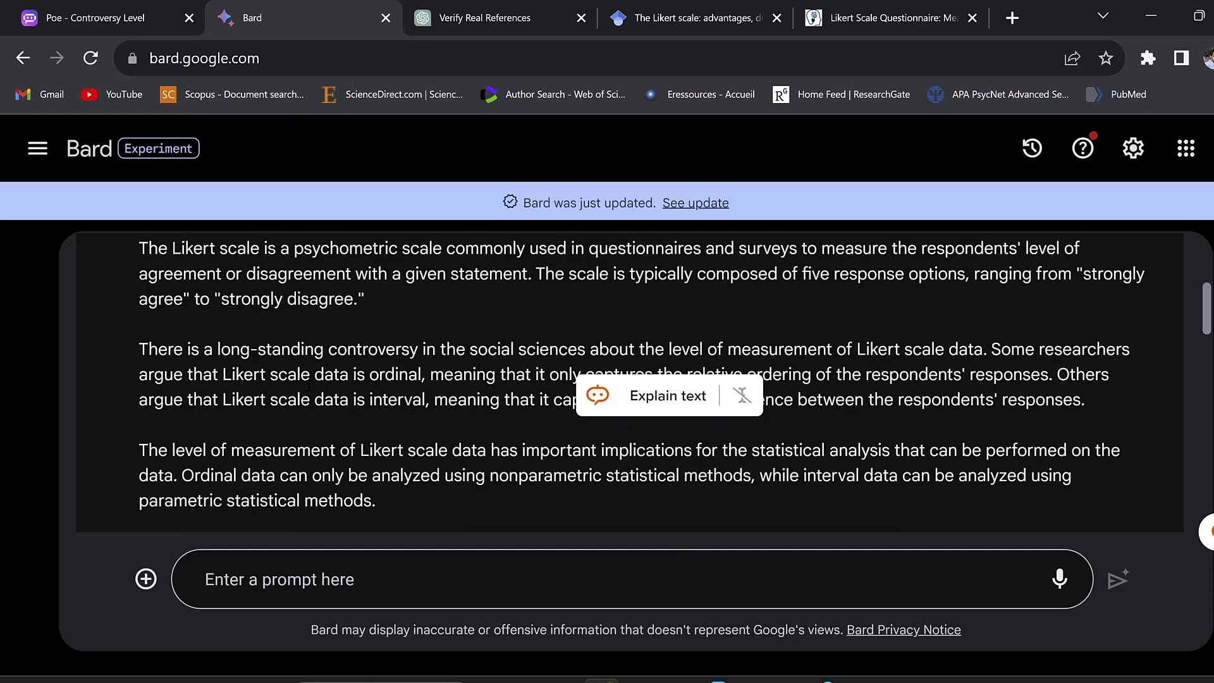
scroll(244, 408, up, 4)
scroll(253, 379, down, 2)
scroll(284, 270, down, 4)
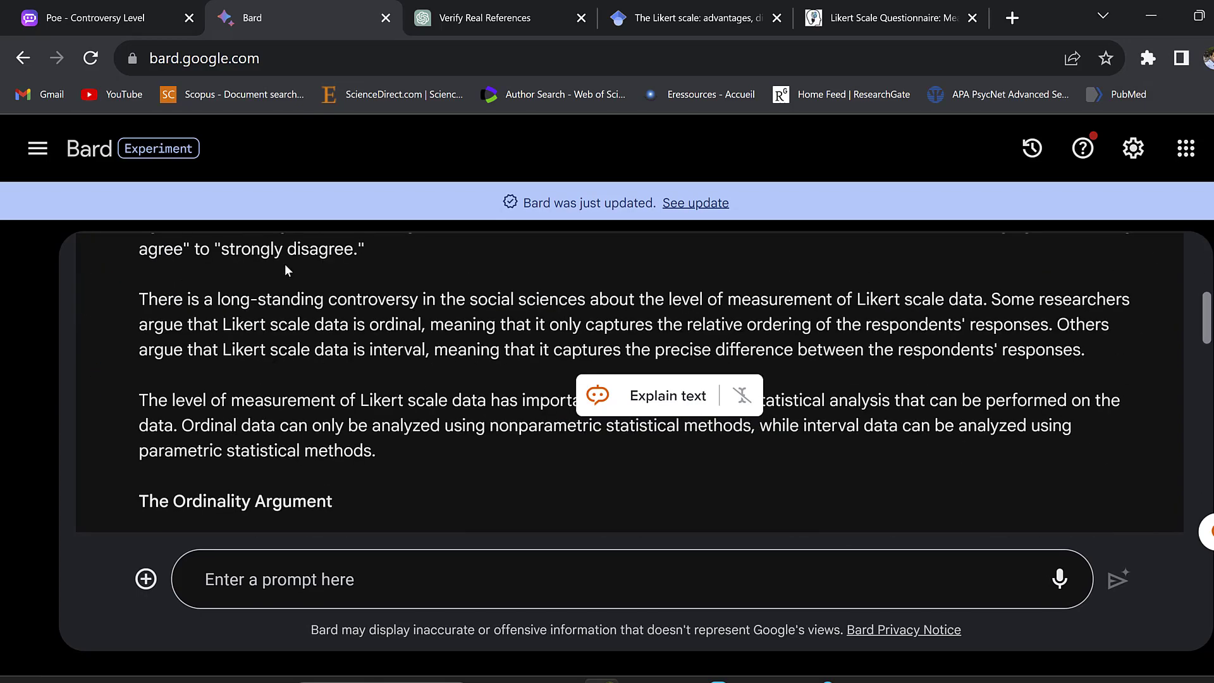
scroll(284, 265, down, 3)
scroll(327, 342, down, 6)
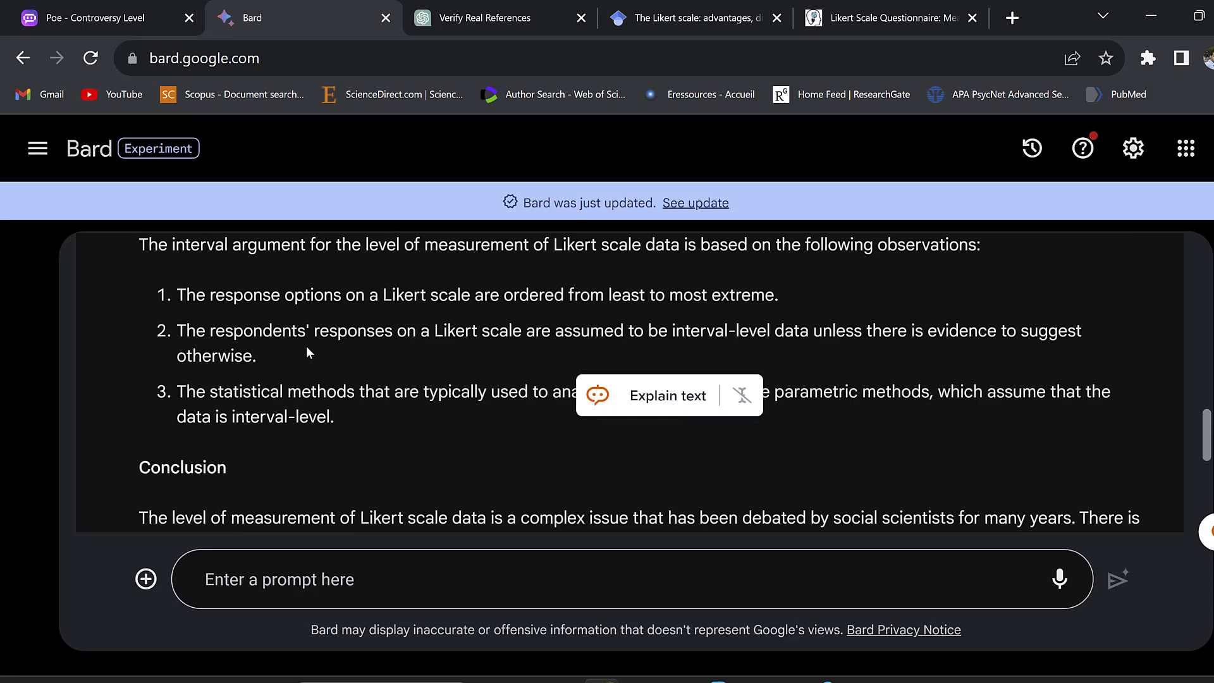
scroll(306, 352, down, 3)
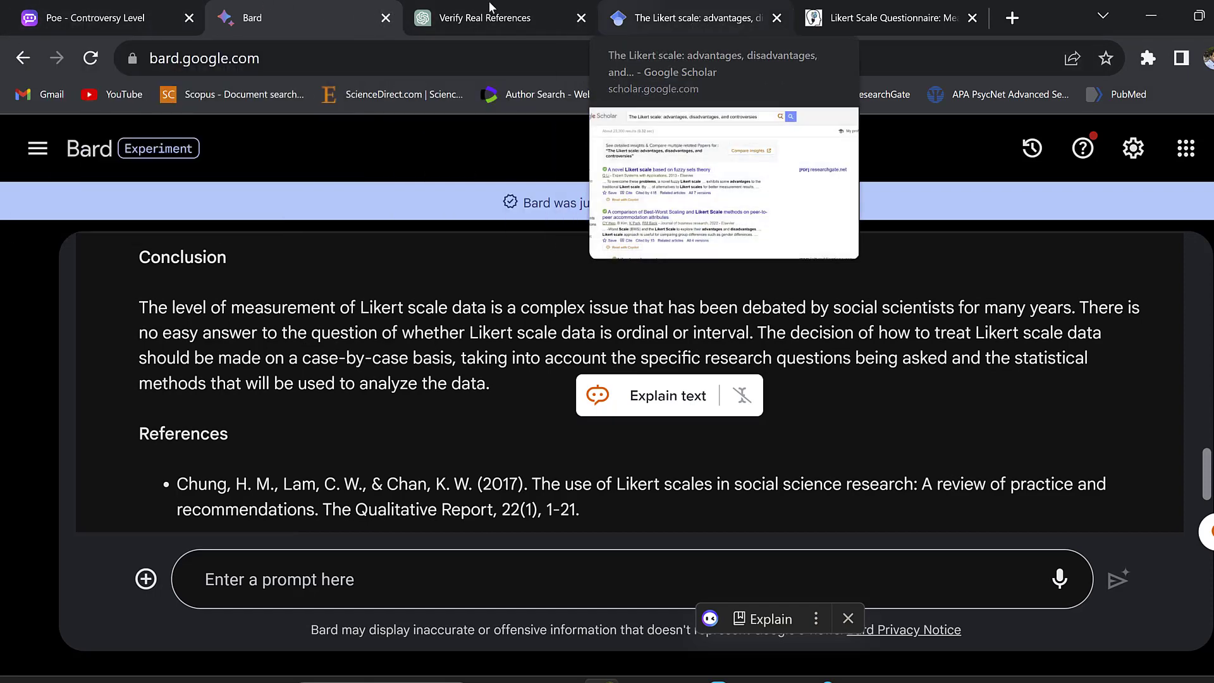
click(459, 12)
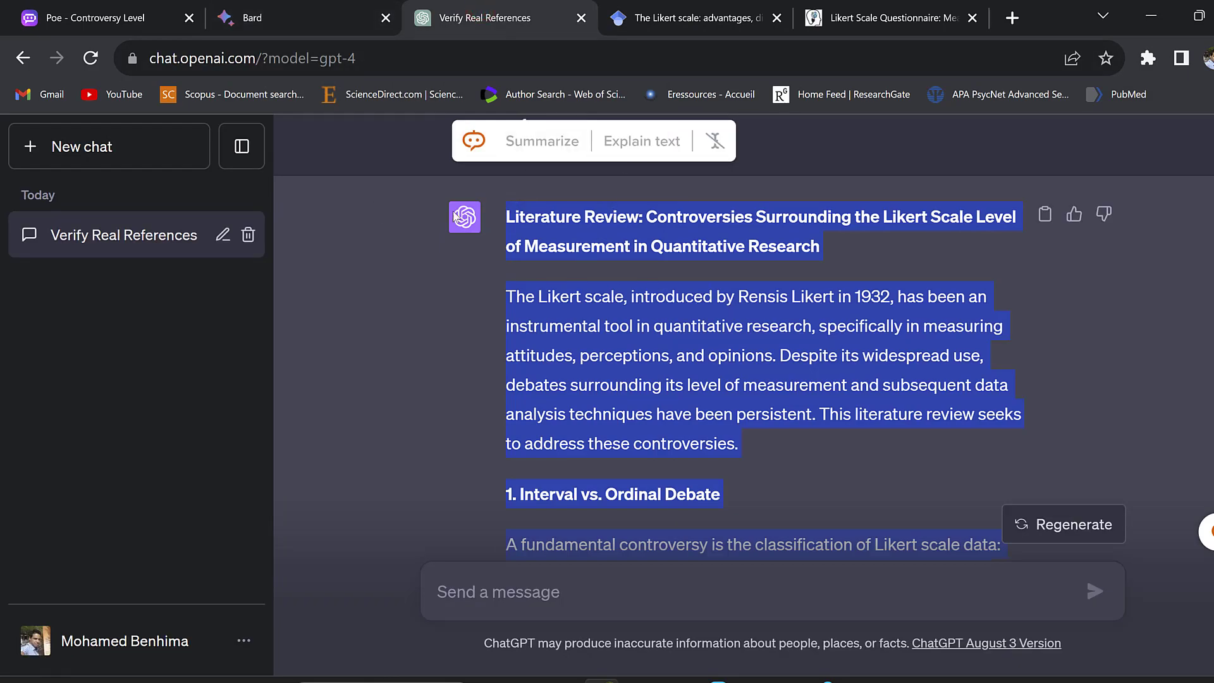
click(291, 17)
Step: Select Bard's response from the Introduction through the References and copy it
scroll(282, 361, down, 3)
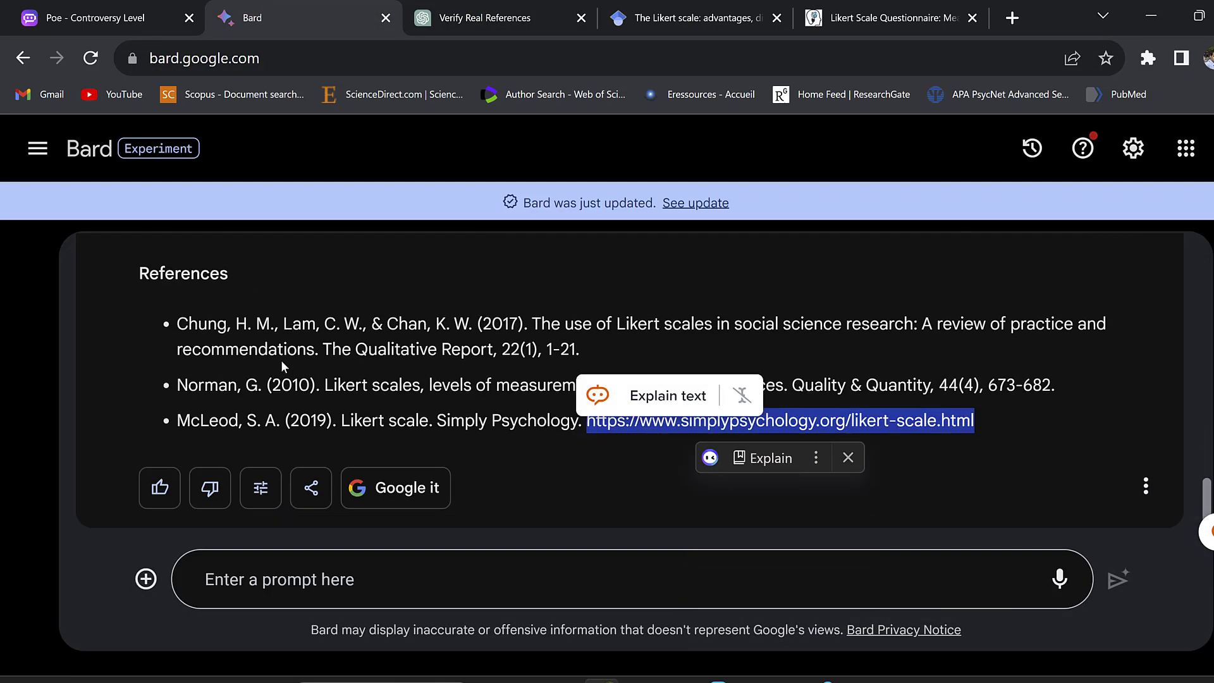
click(999, 423)
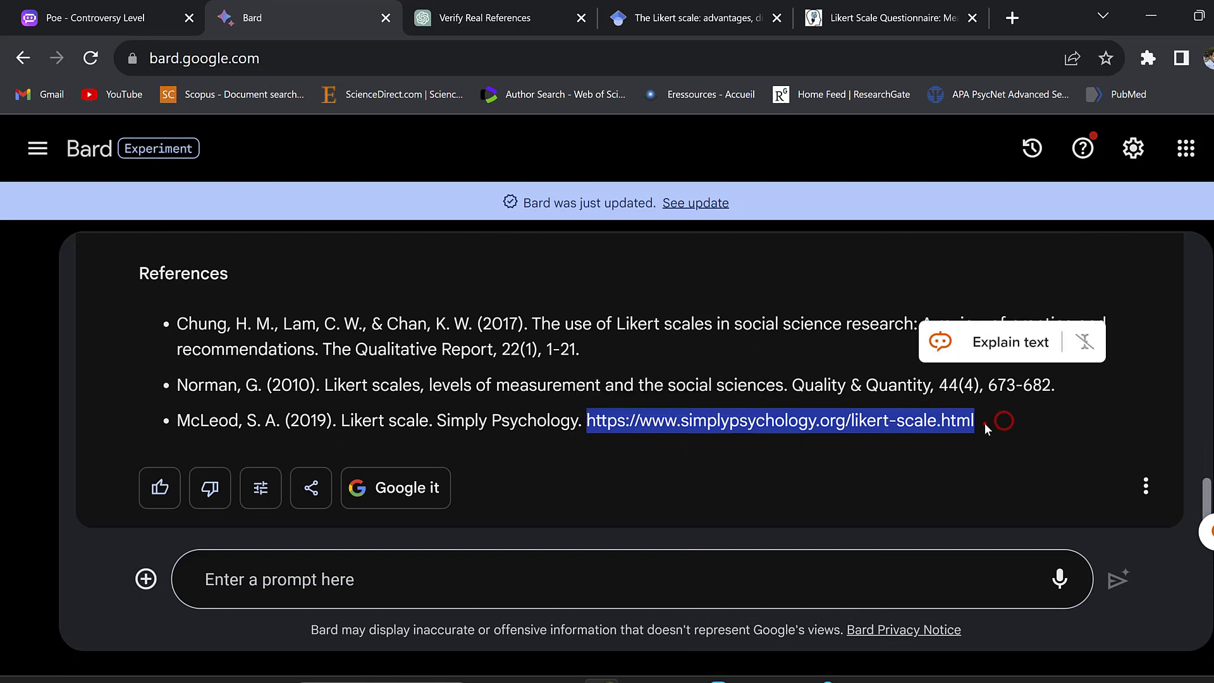
click(984, 423)
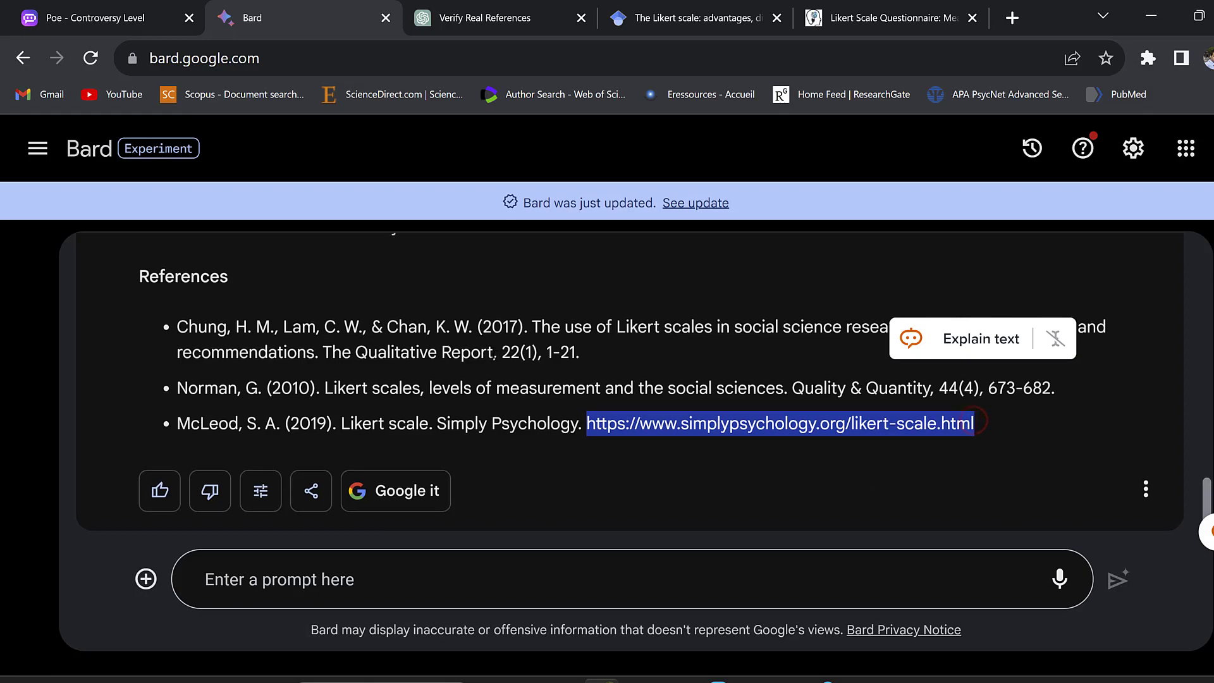
scroll(131, 316, up, 10)
scroll(133, 322, up, 4)
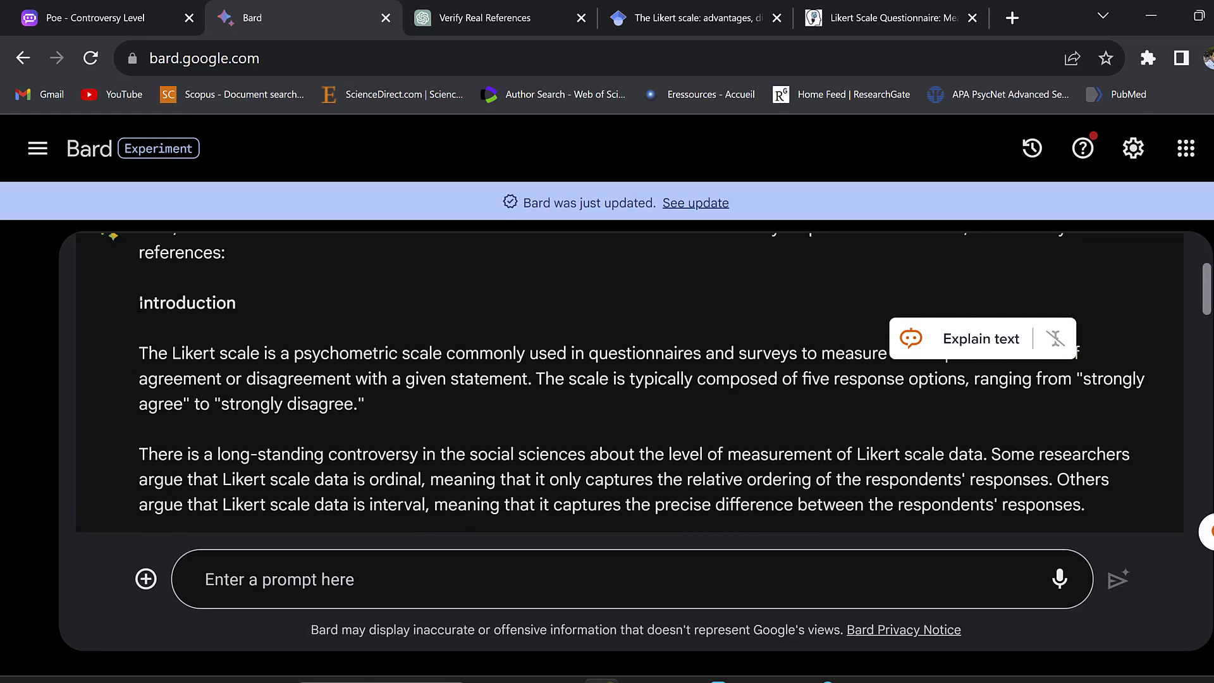
shift+click(139, 304)
scroll(136, 304, down, 14)
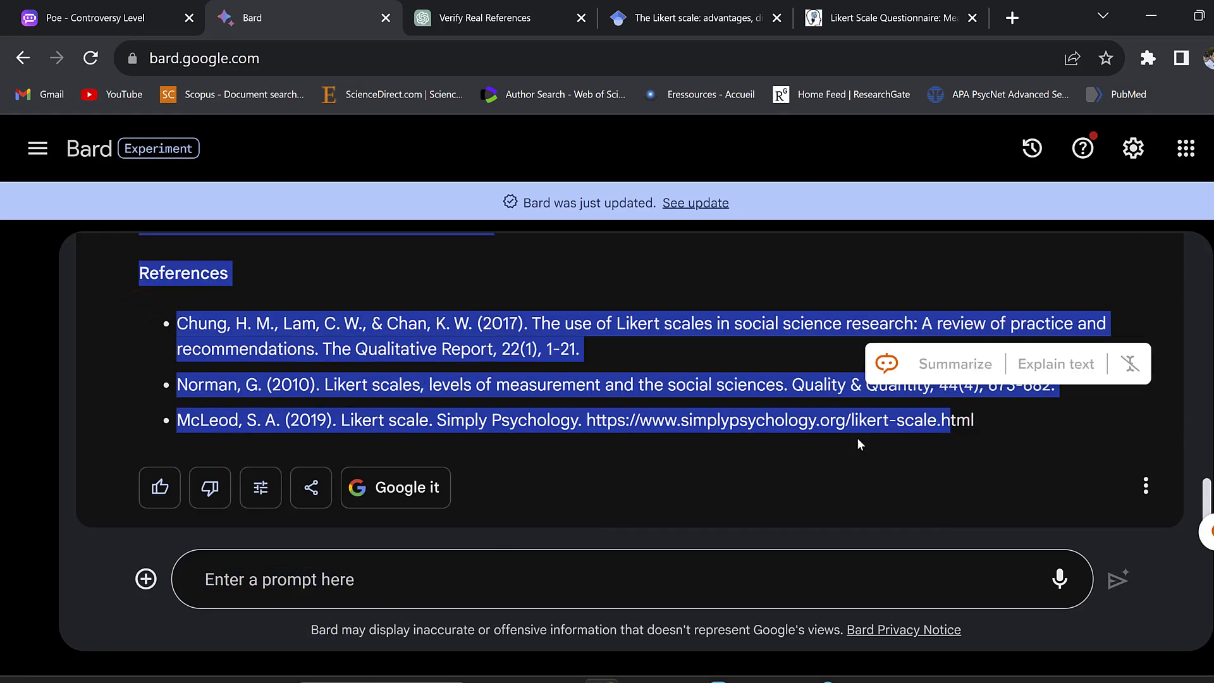
right_click(493, 336)
click(538, 356)
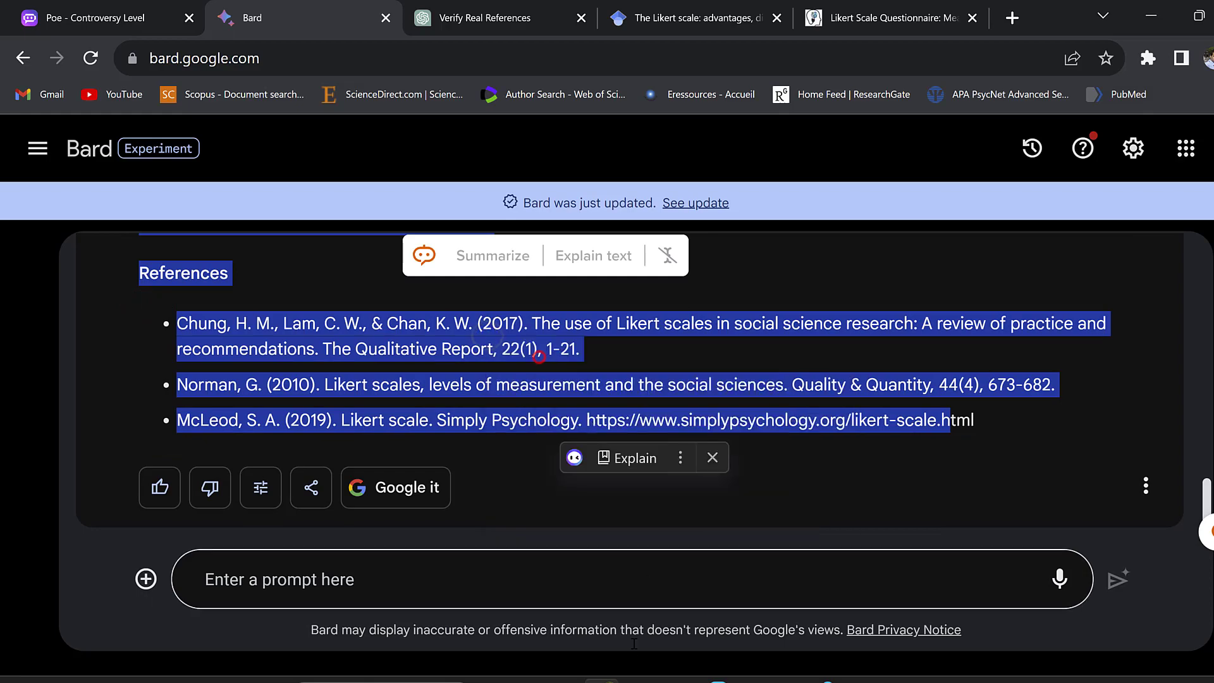
Step: Paste Bard's response into AI Detector Pro's Reports page and analyse it, scoring 98/100 AI
click(857, 680)
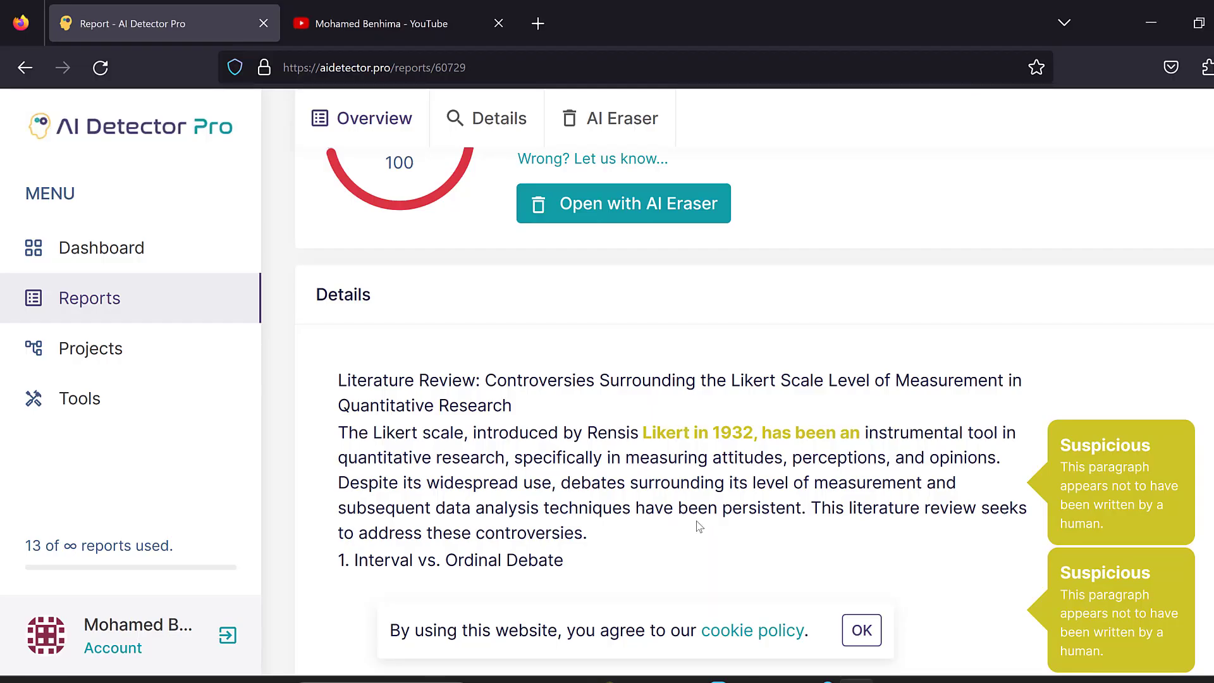
scroll(827, 240, up, 5)
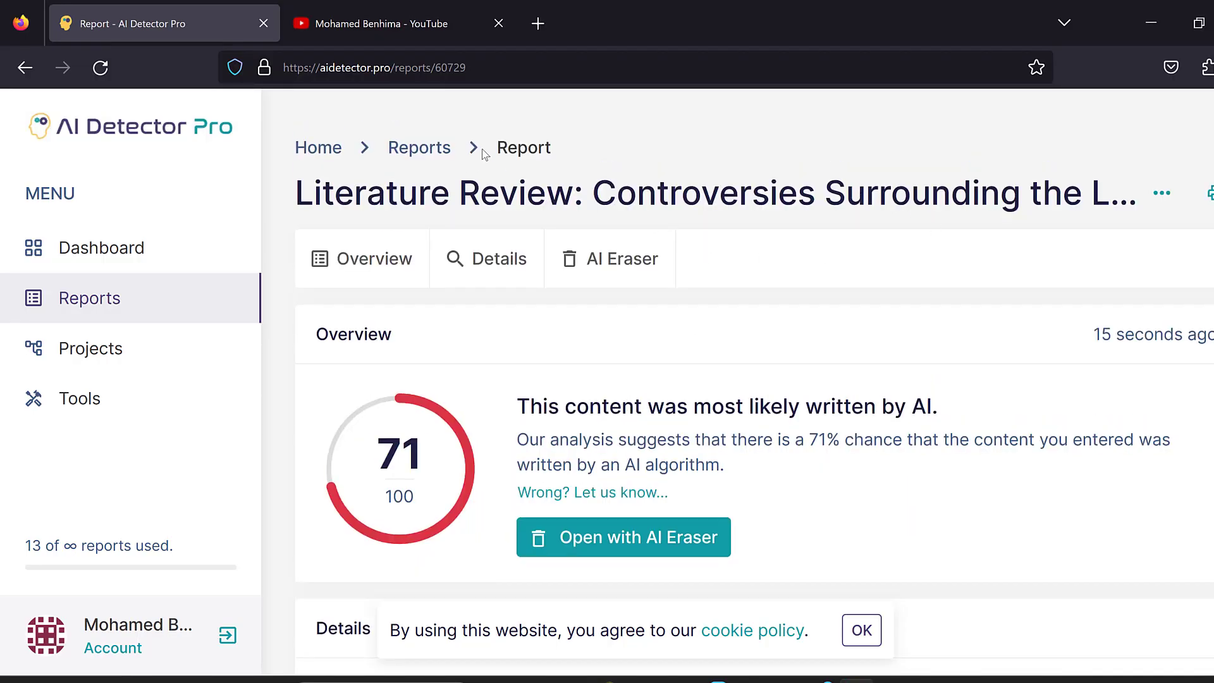
click(424, 151)
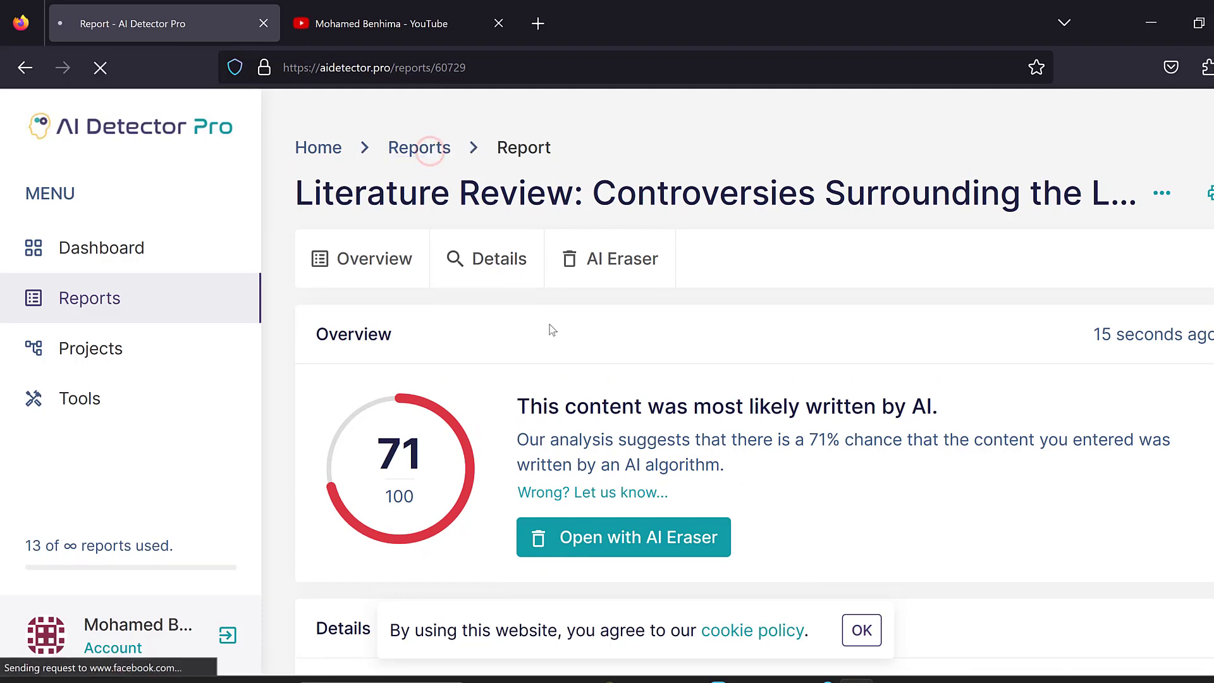
key(ctrl+v)
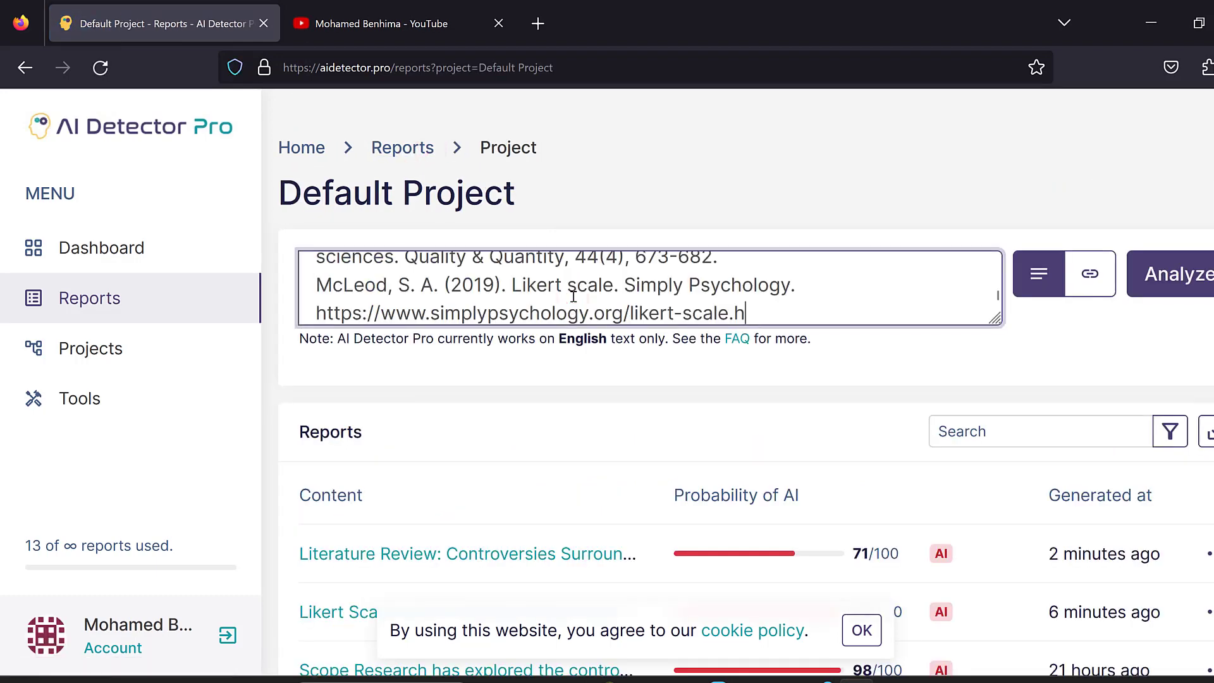
click(1183, 277)
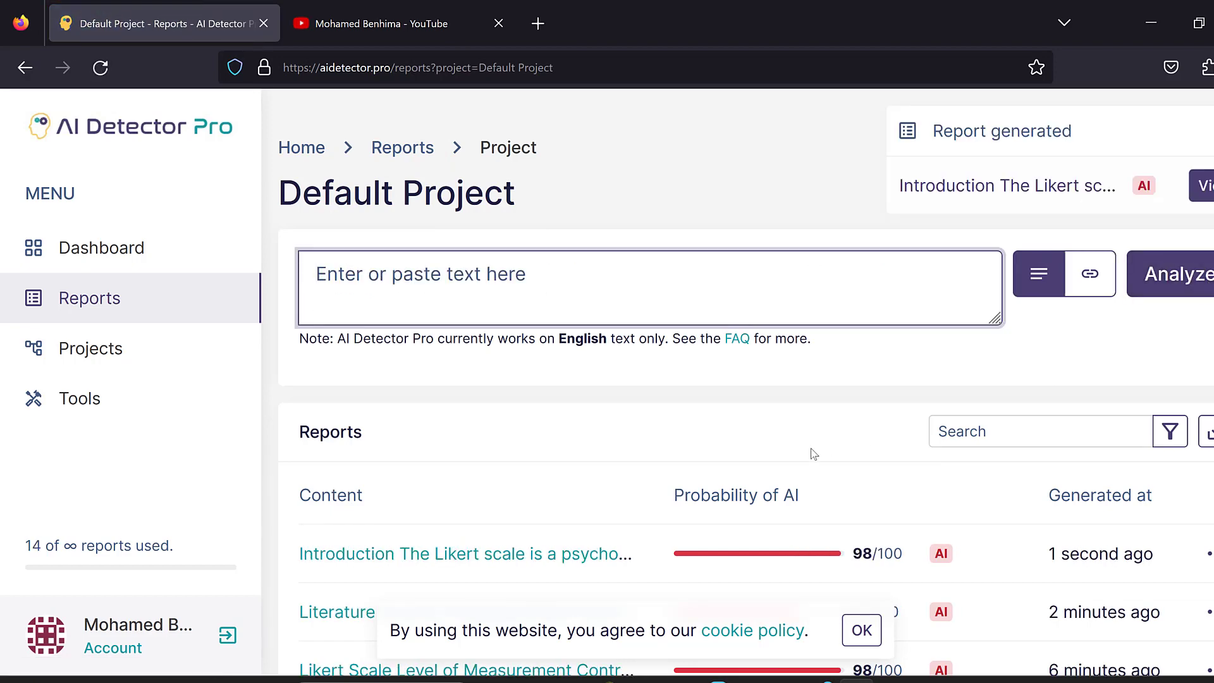
scroll(814, 454, down, 3)
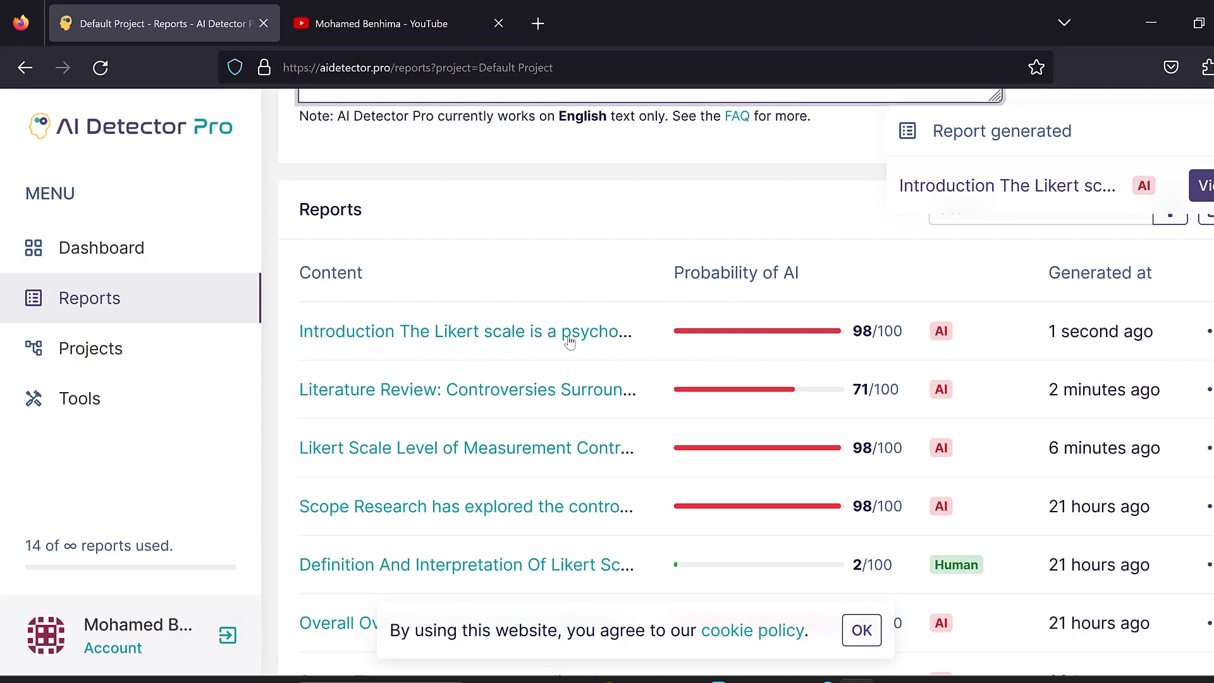
Step: Open the new AI Detector Pro report on Bard's response and load its flagged text into AI Eraser
click(429, 339)
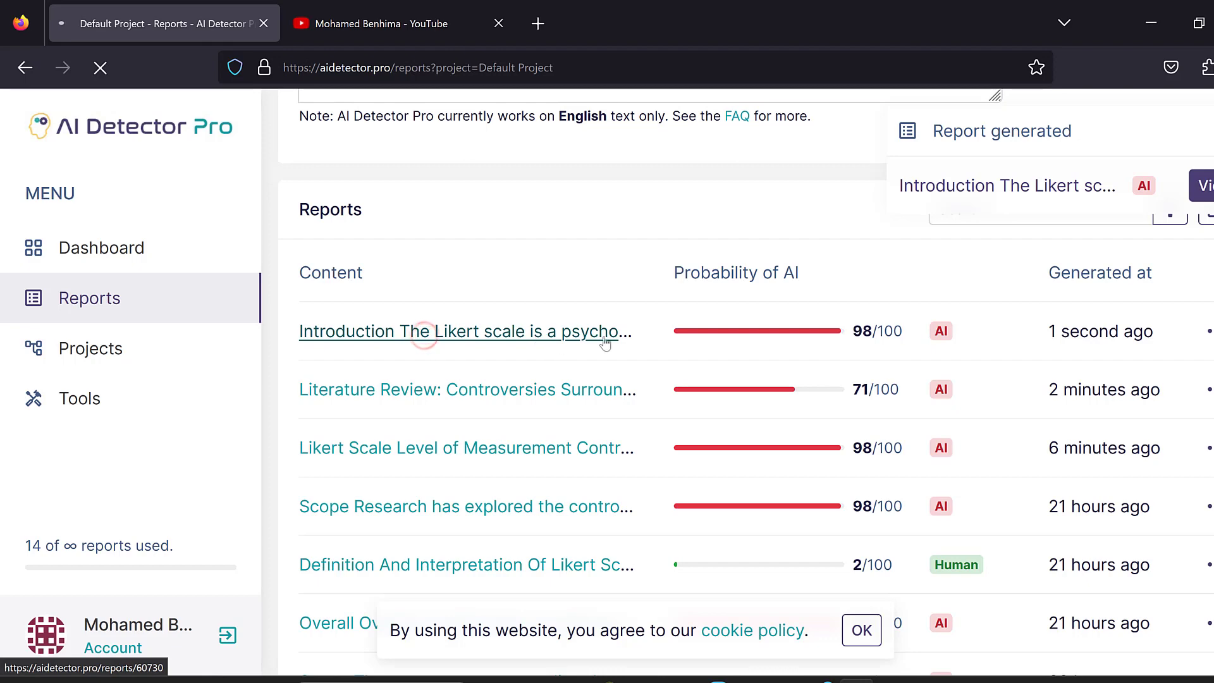
scroll(383, 422, down, 2)
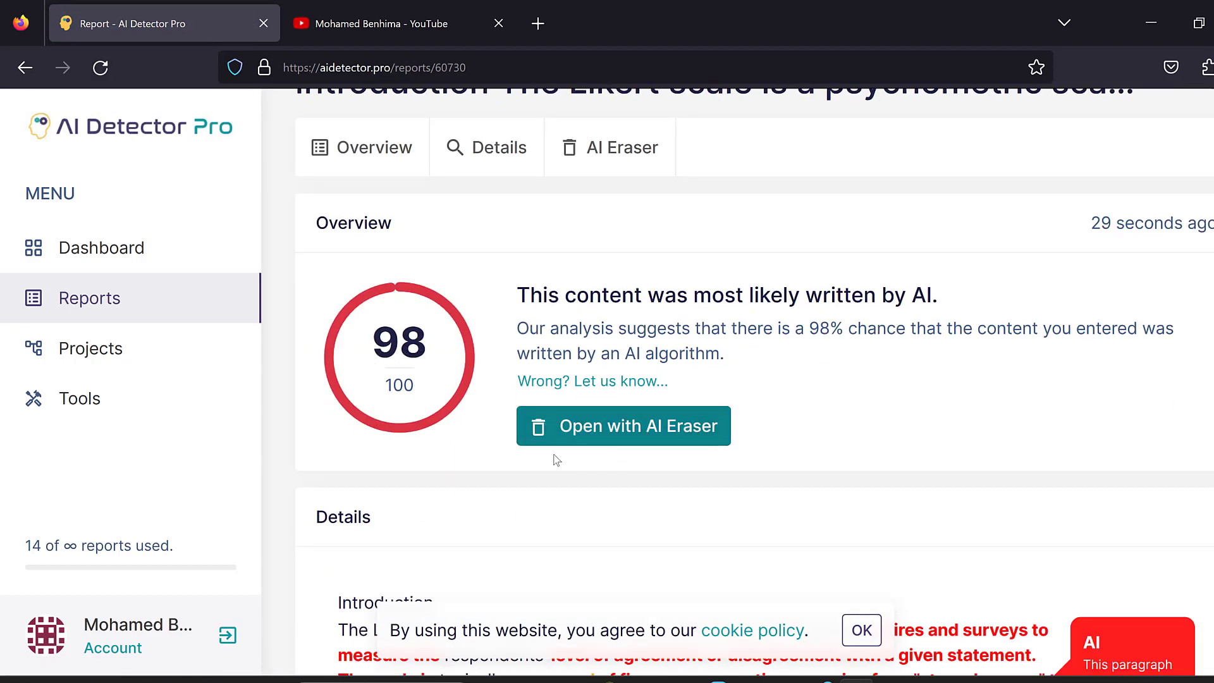
click(602, 426)
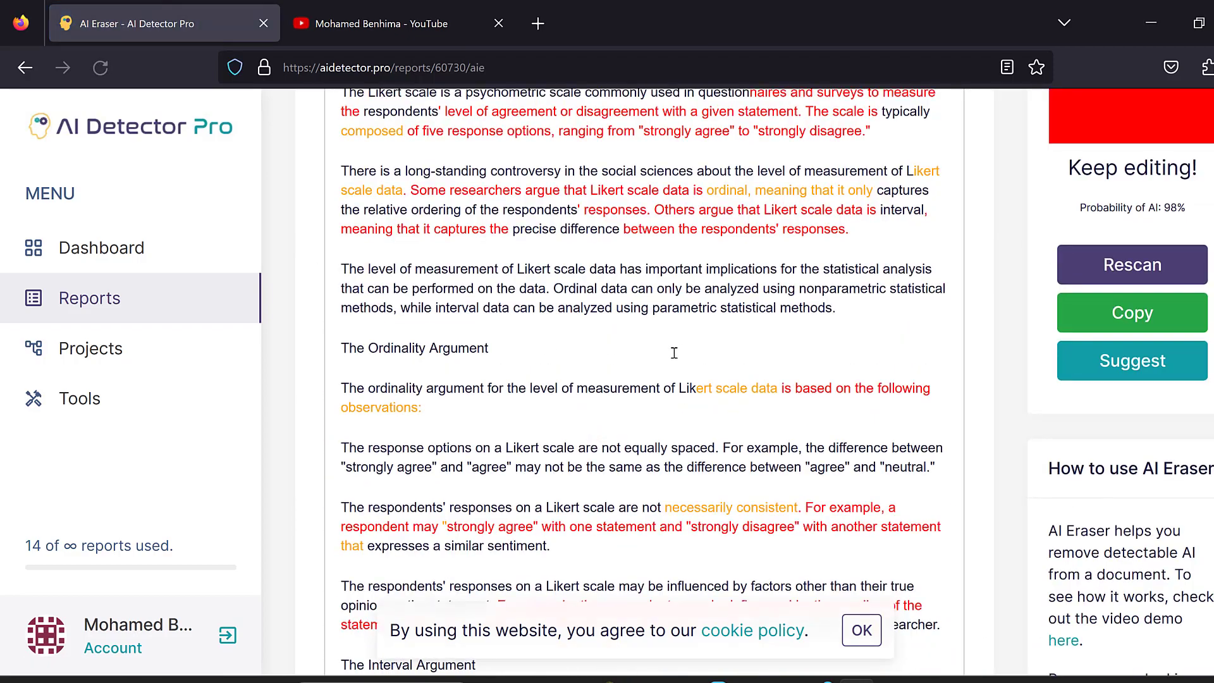
scroll(672, 352, down, 9)
scroll(524, 390, down, 3)
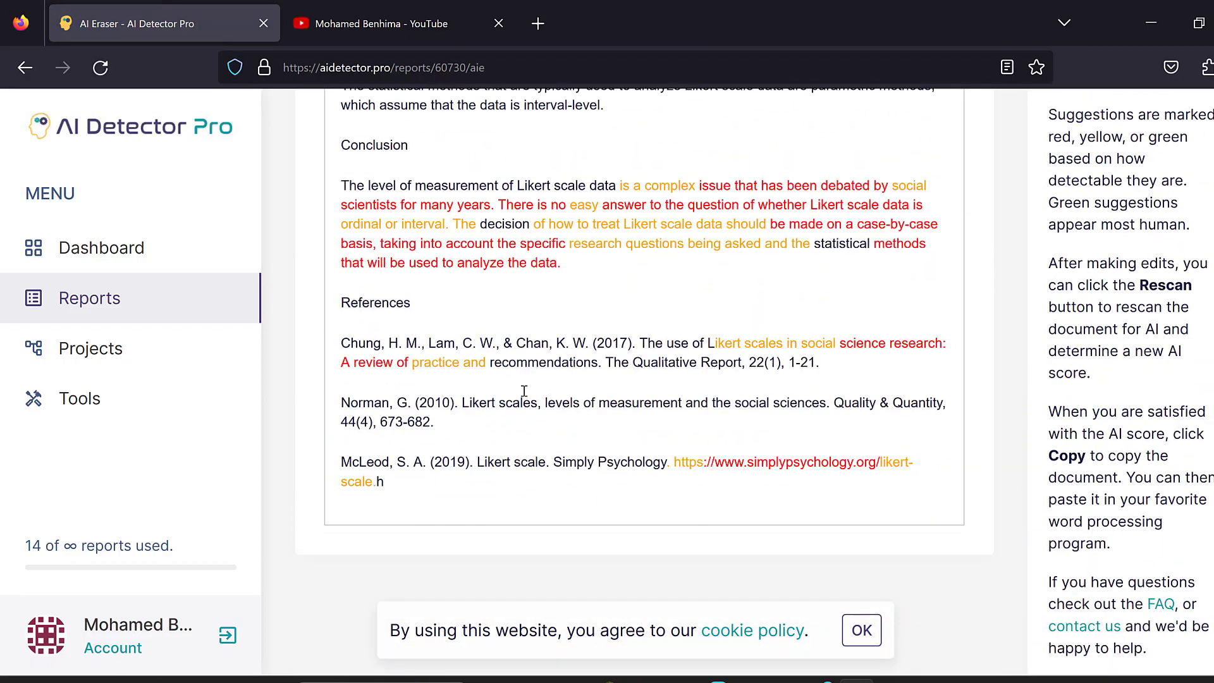
scroll(523, 396, up, 15)
scroll(1170, 436, down, 2)
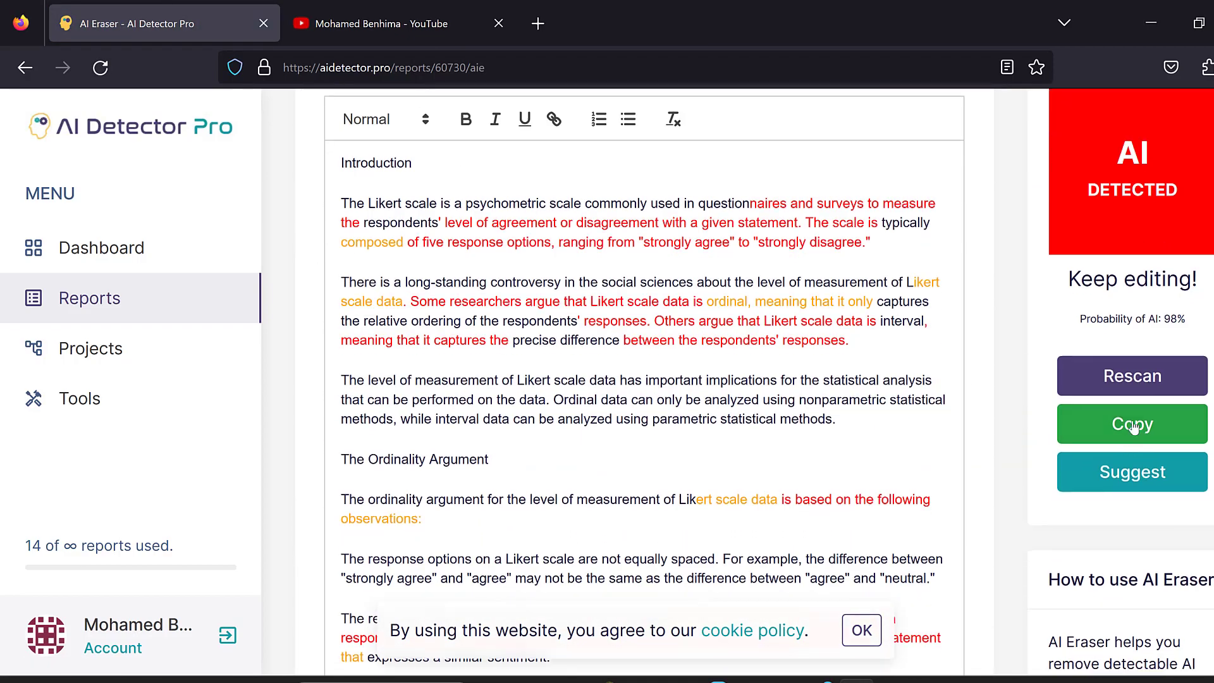
Step: Replace the Introduction's first paragraph with the first suggested reworded alternative
click(544, 247)
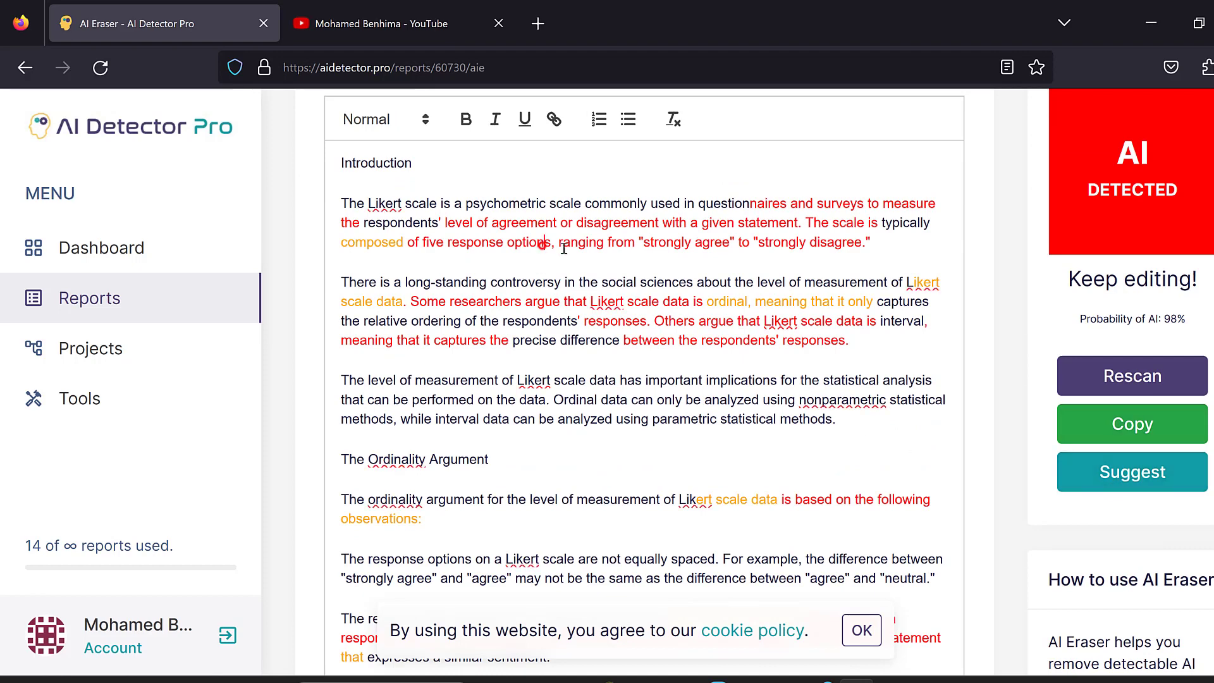
drag(930, 248, 339, 205)
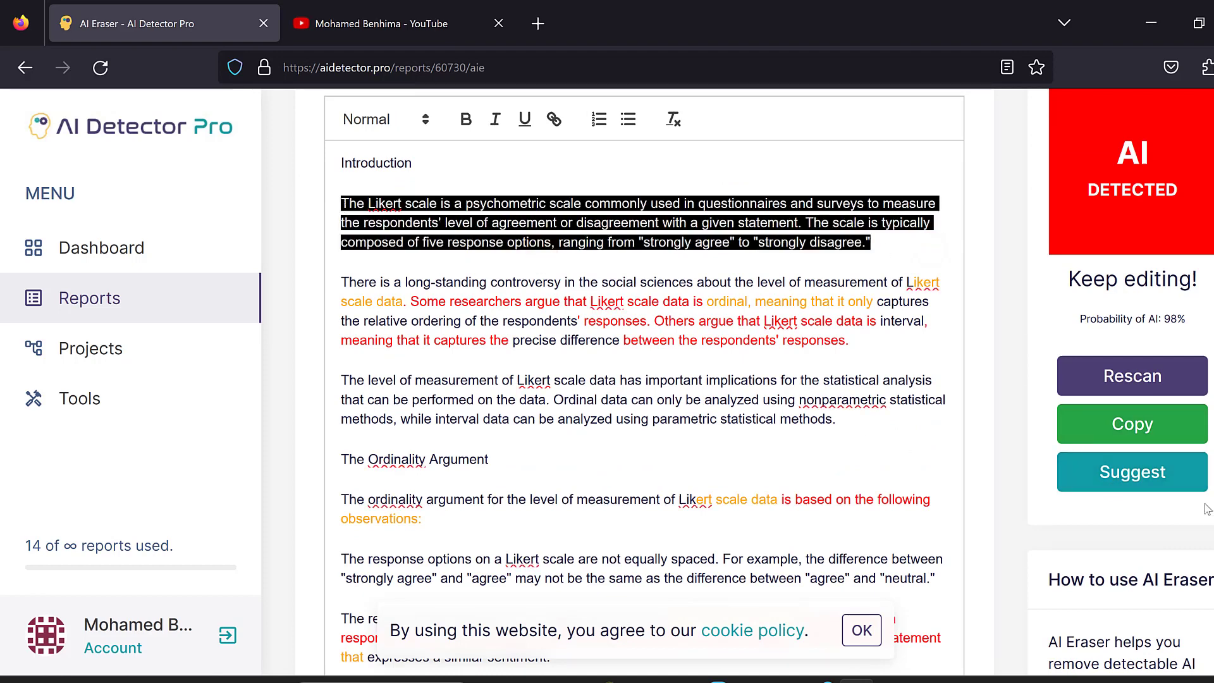
click(1171, 476)
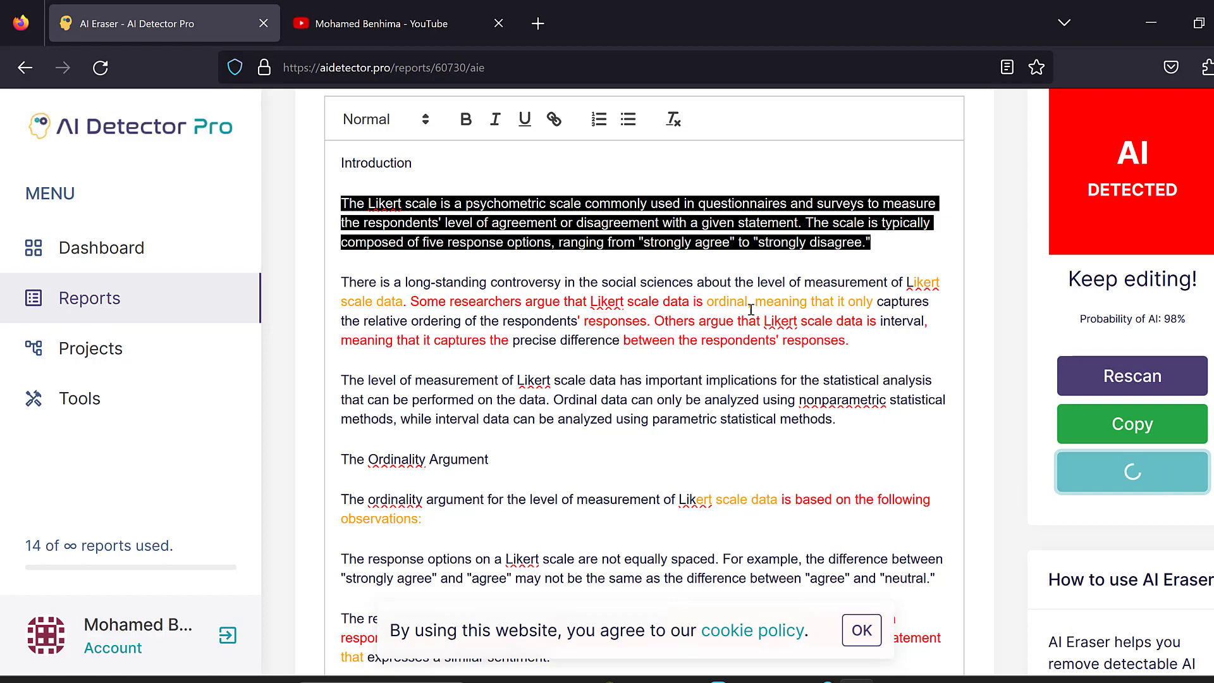
scroll(870, 395, down, 2)
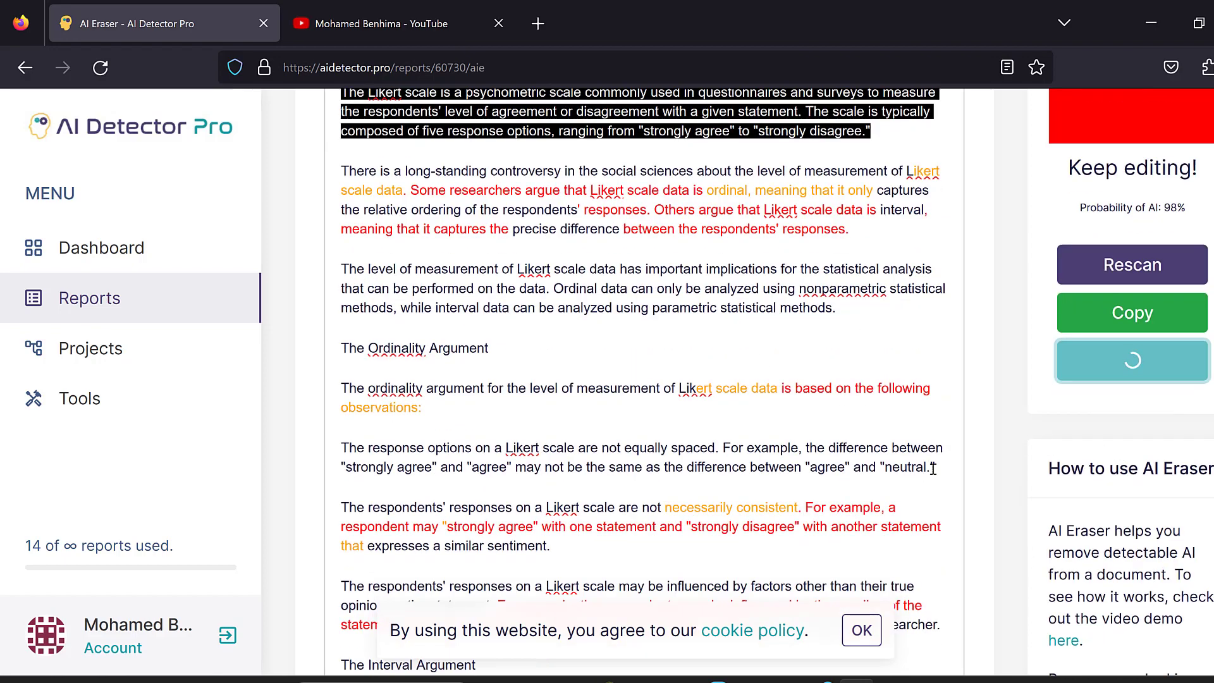
click(1111, 548)
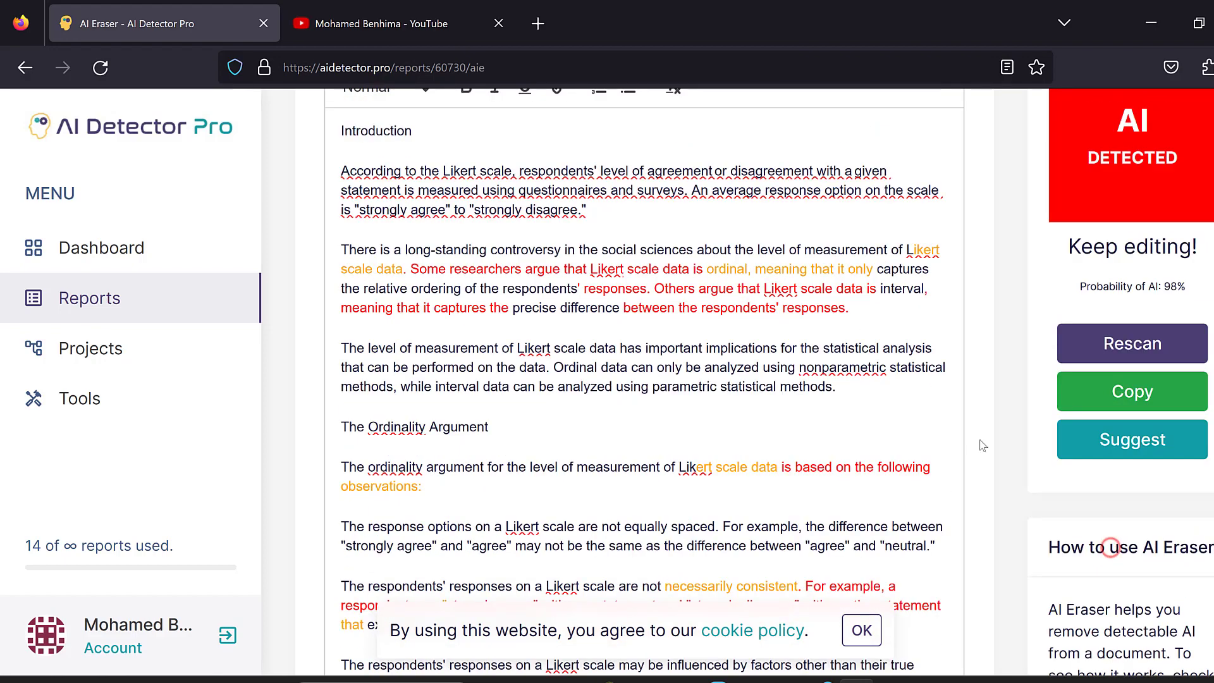
scroll(980, 441, up, 4)
scroll(1098, 369, down, 2)
scroll(1126, 471, down, 2)
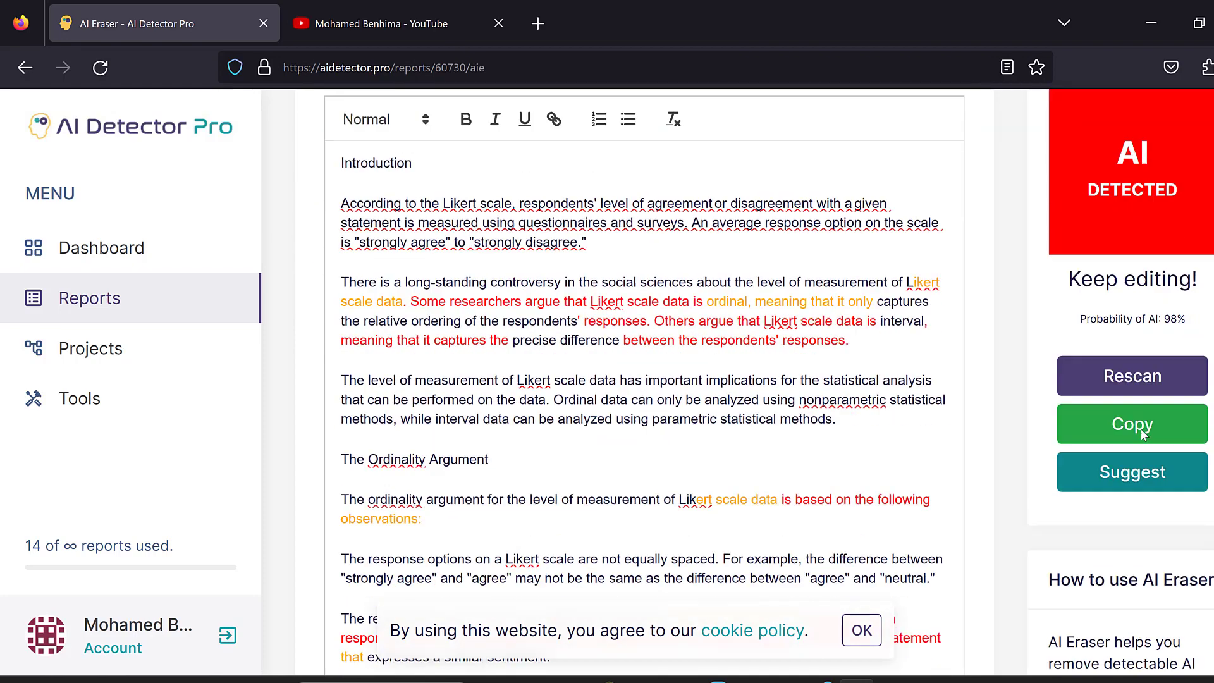
Step: Rescan the edited review, now rated 82% AI, and return to the Bard window
click(1132, 378)
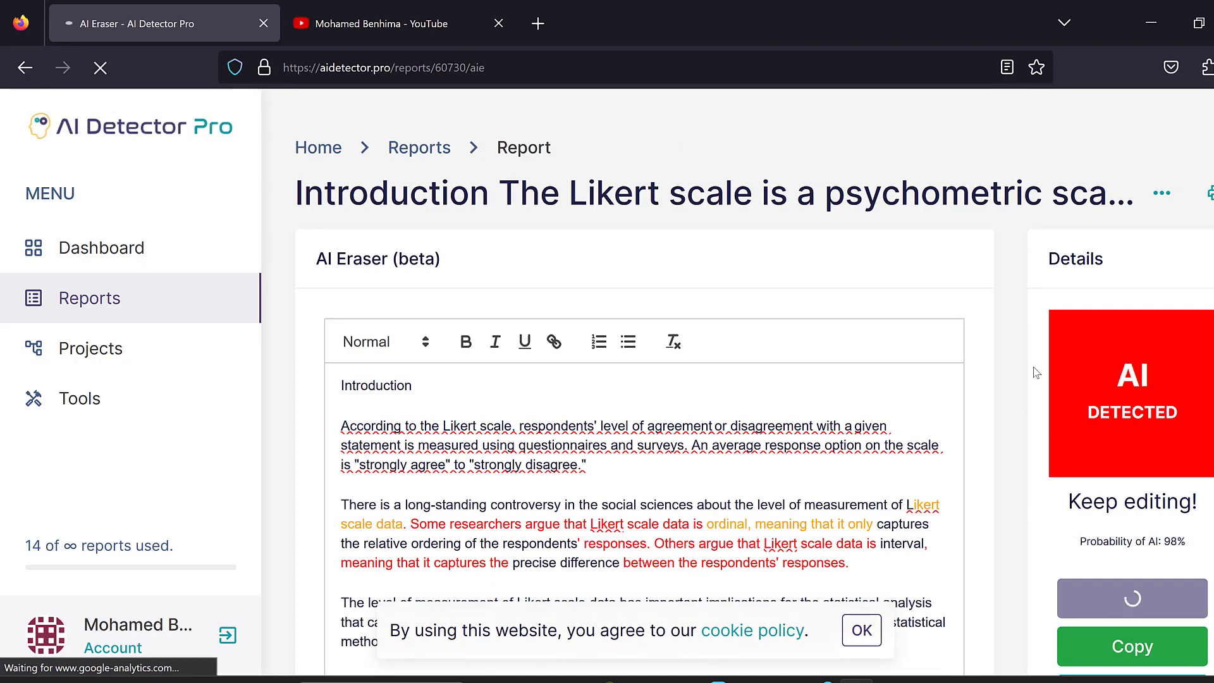
scroll(1024, 424, down, 5)
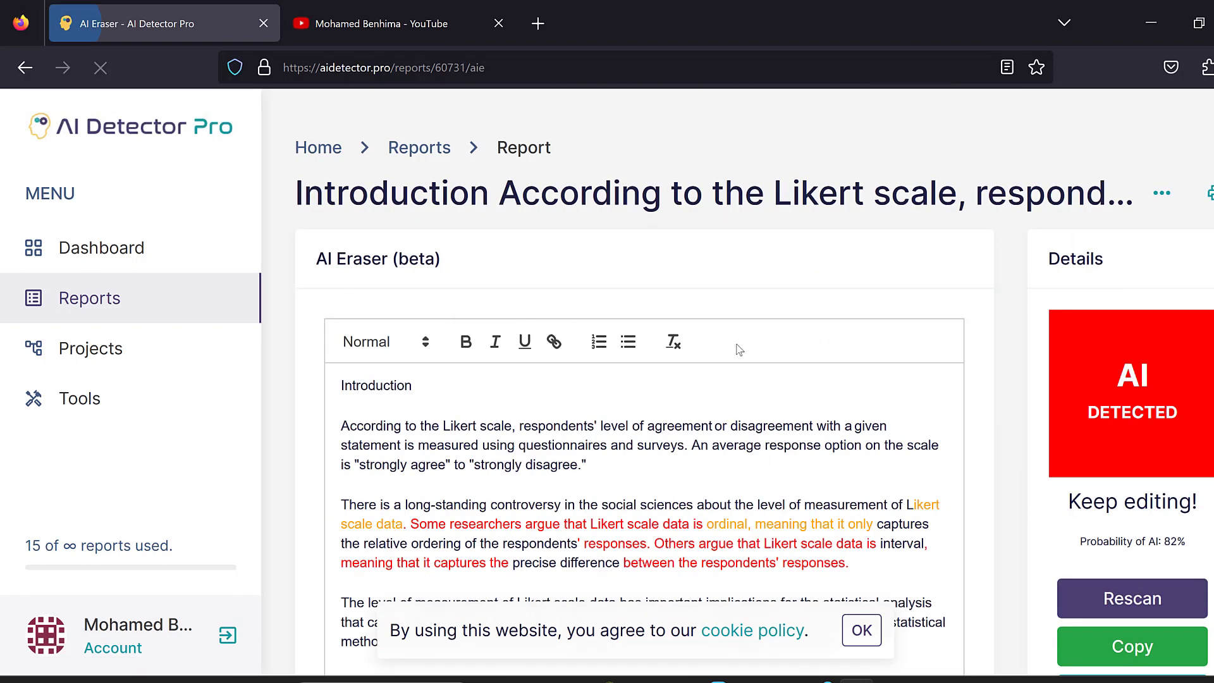
scroll(1144, 462, down, 2)
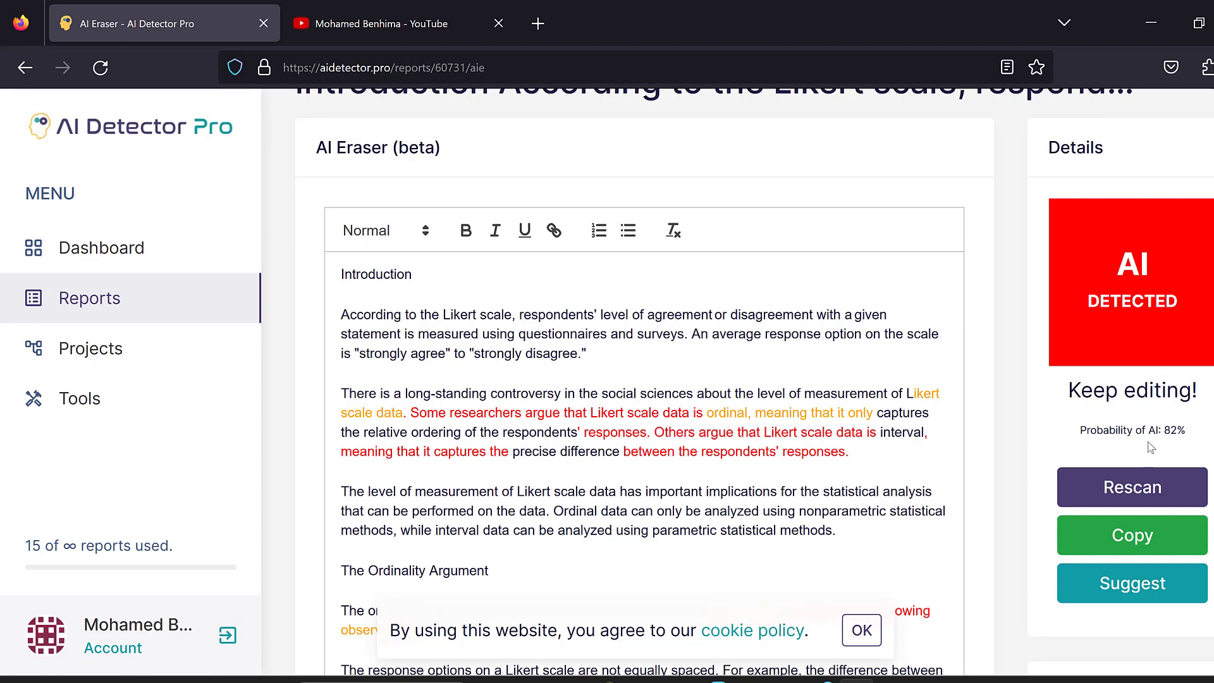
scroll(533, 353, up, 2)
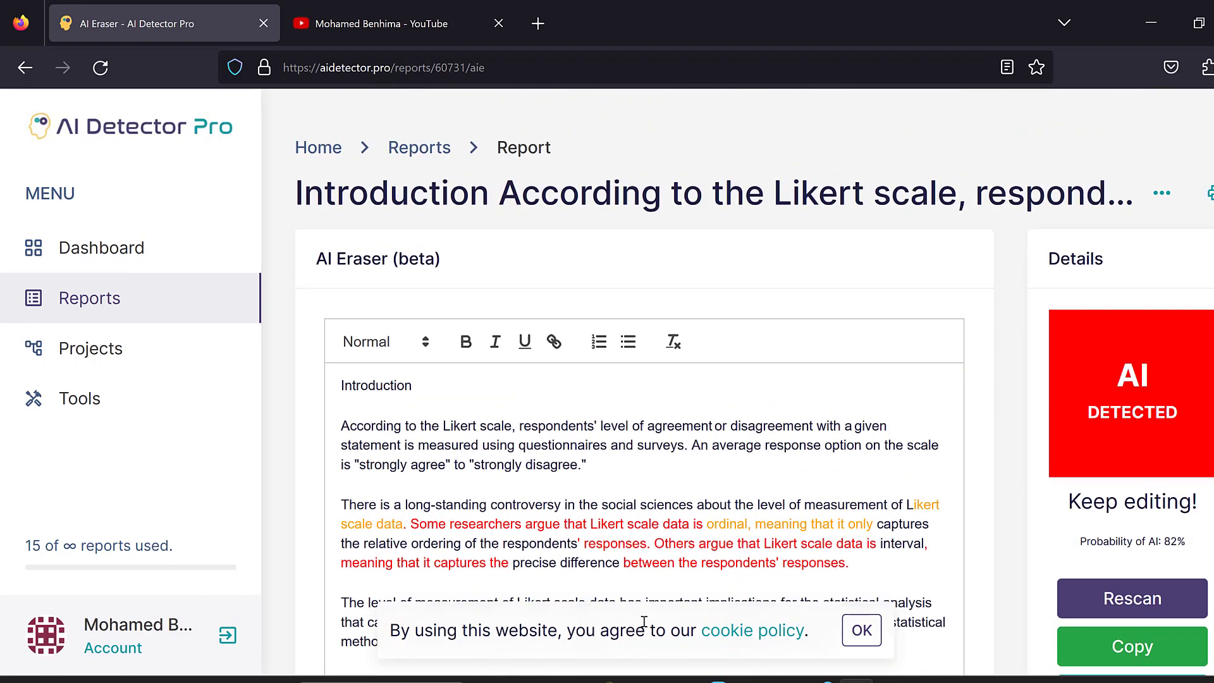
click(602, 679)
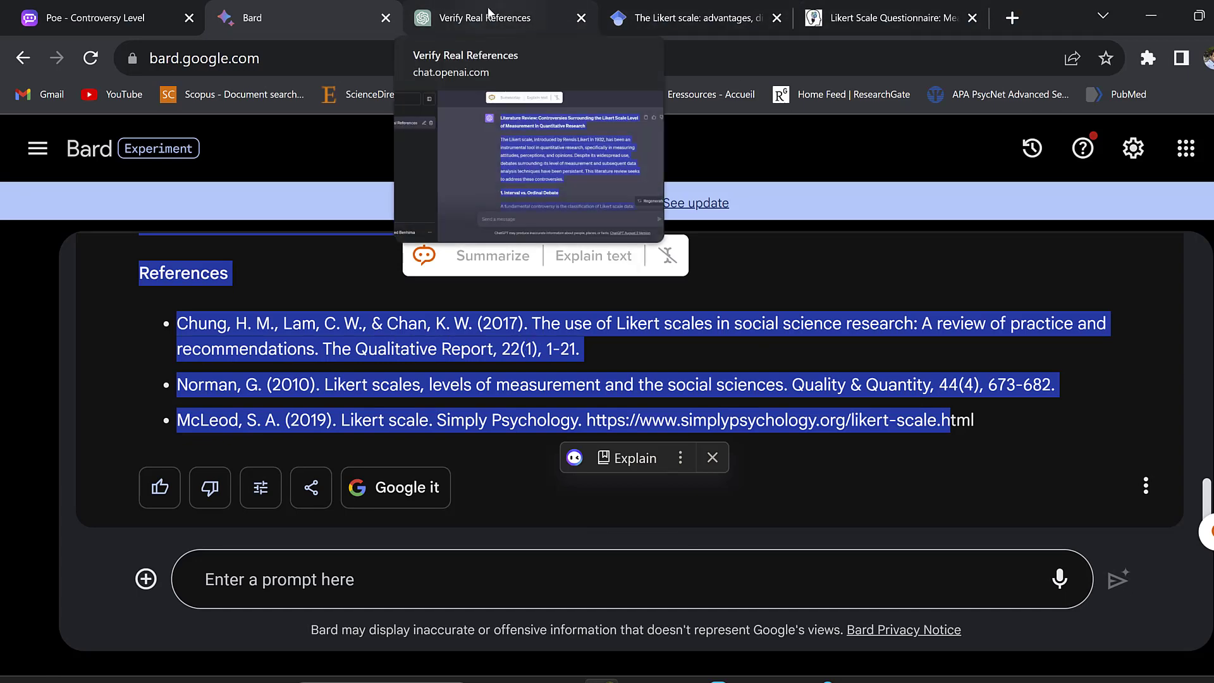
Step: In the Verify Real References chat, begin typing a request to put these theories into a table
click(466, 19)
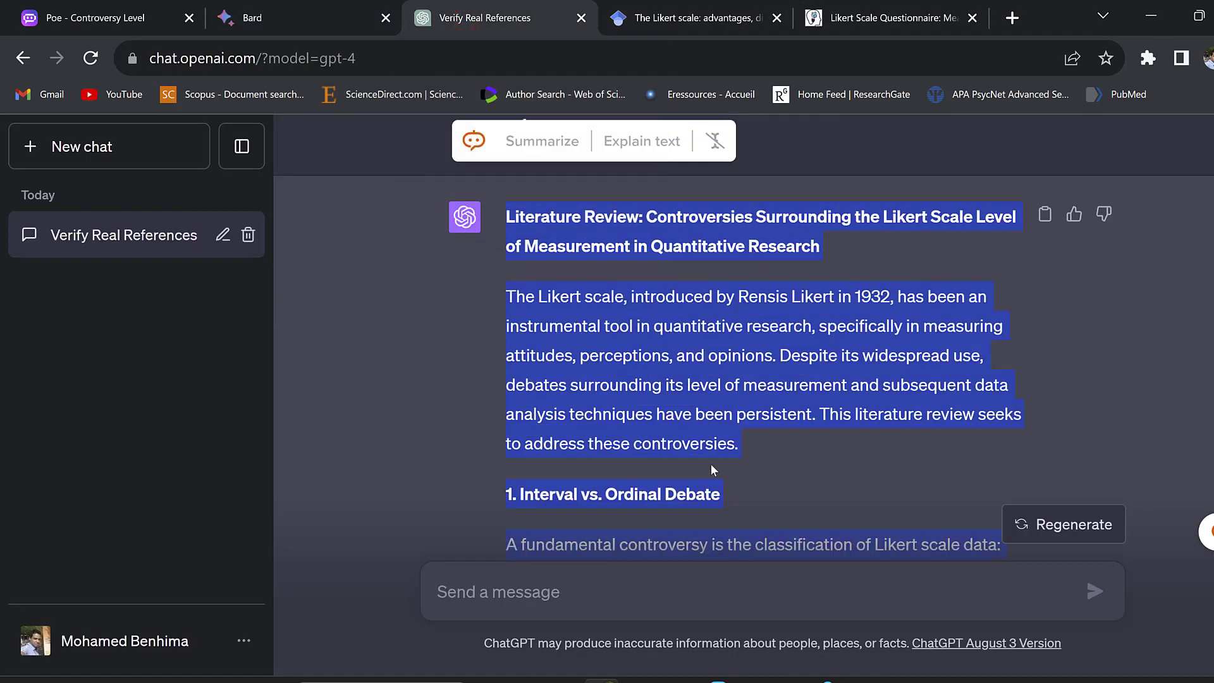
scroll(710, 470, down, 6)
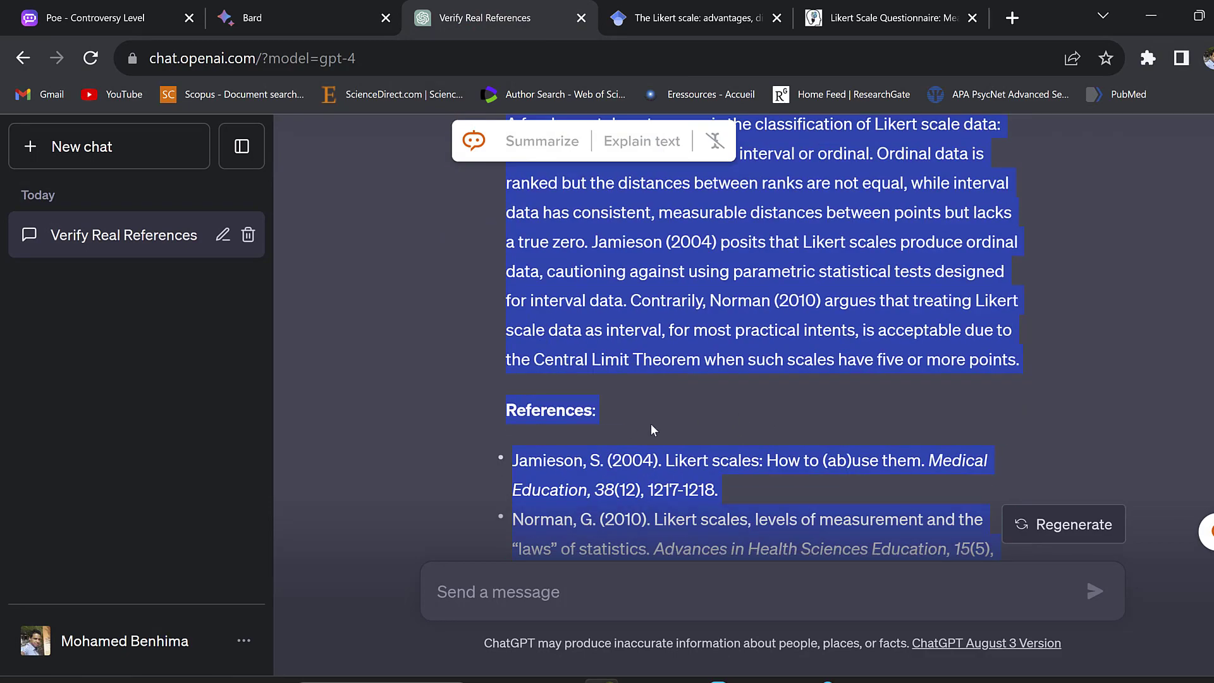
scroll(803, 474, down, 3)
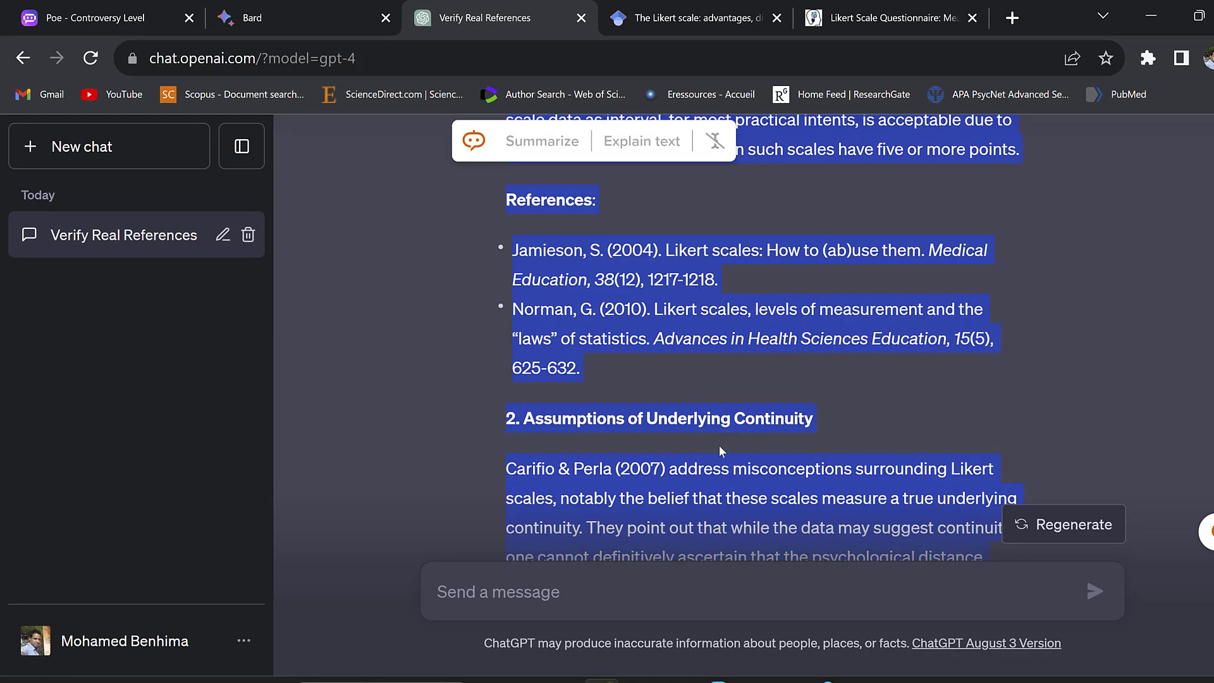
scroll(740, 447, down, 8)
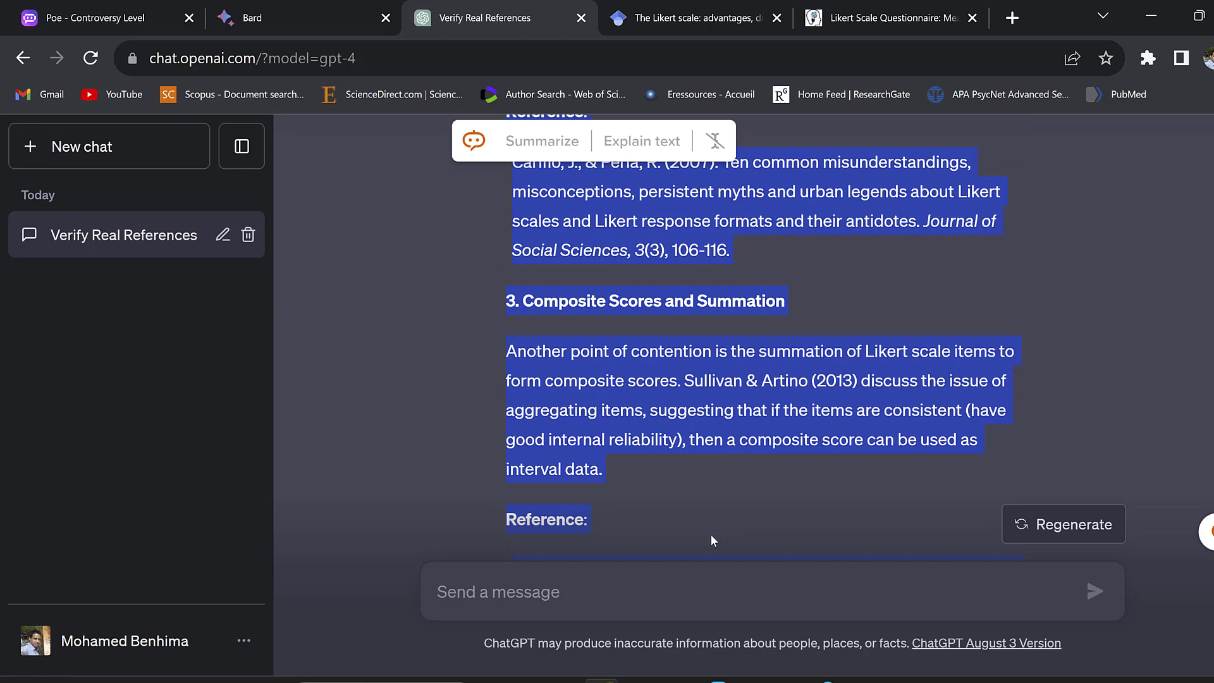
click(479, 592)
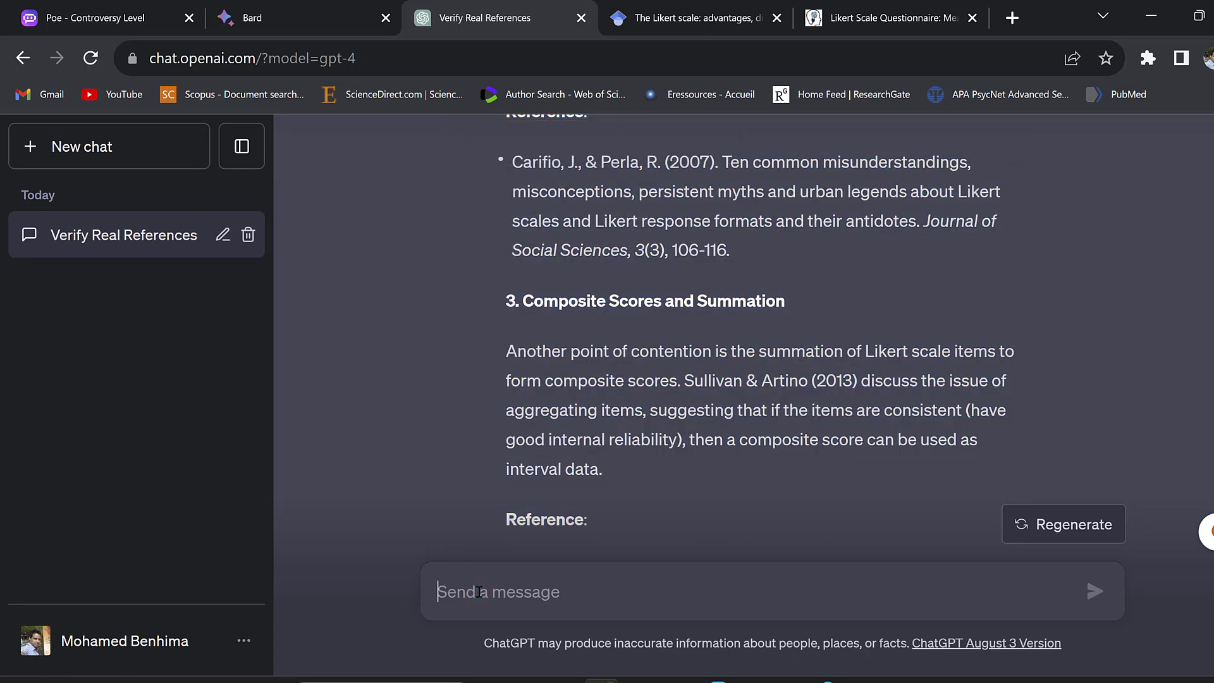
text(put these the)
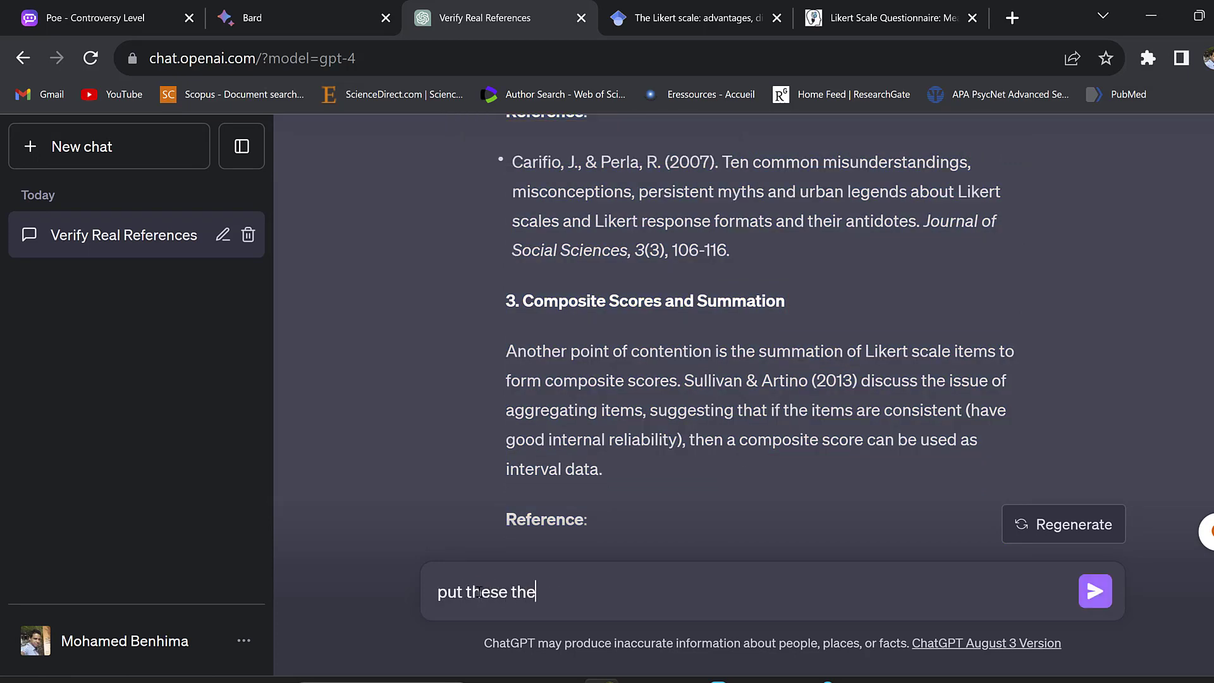
text(oriesniin a rig)
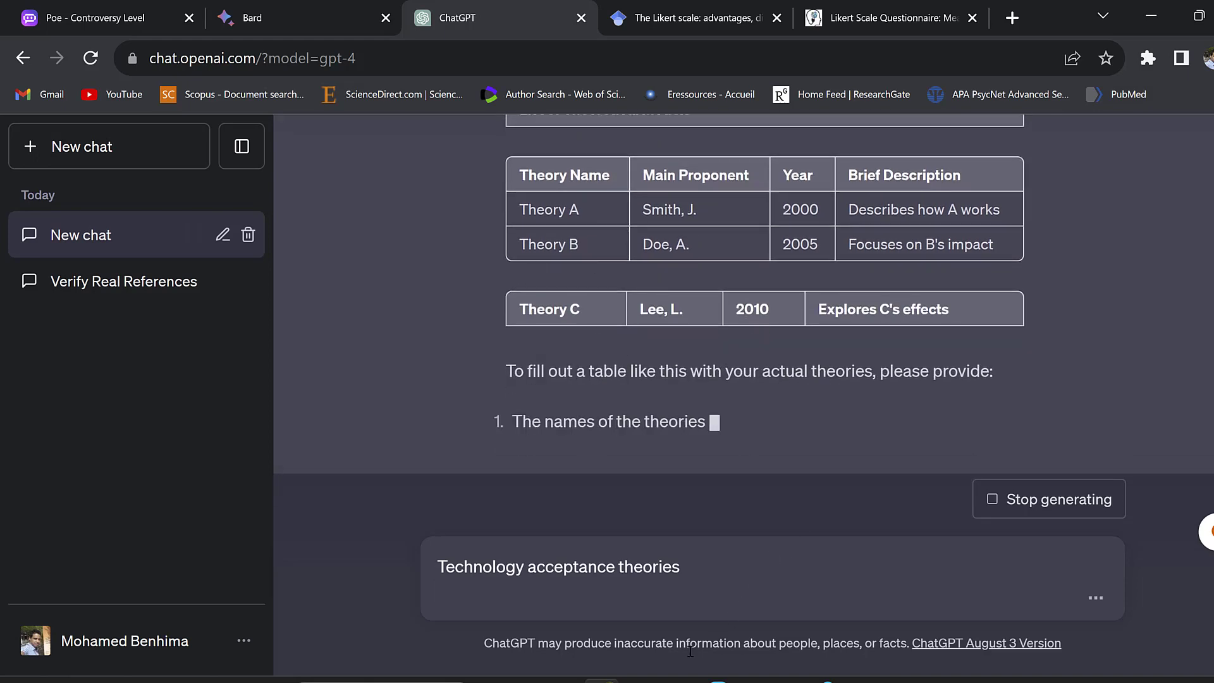
Step: Bring up the Word template and select the Figure 1 research model and the Main Hypotheses through H3
mouse_move(637, 679)
click(744, 601)
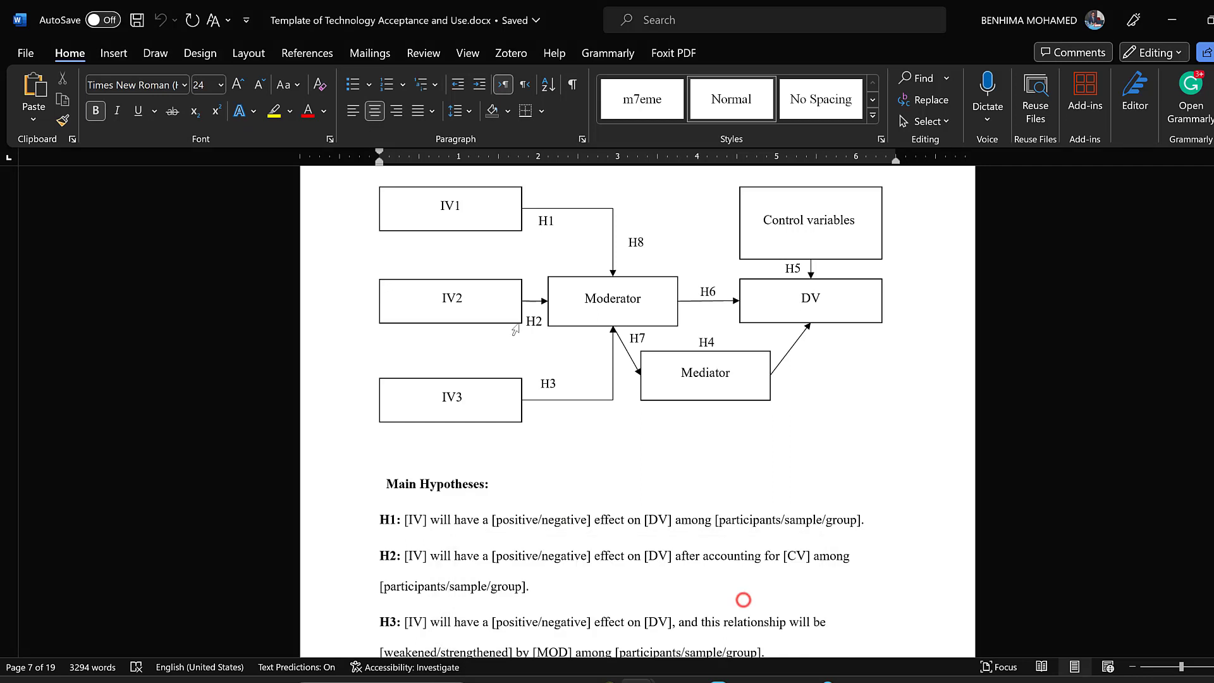
scroll(441, 312, up, 1)
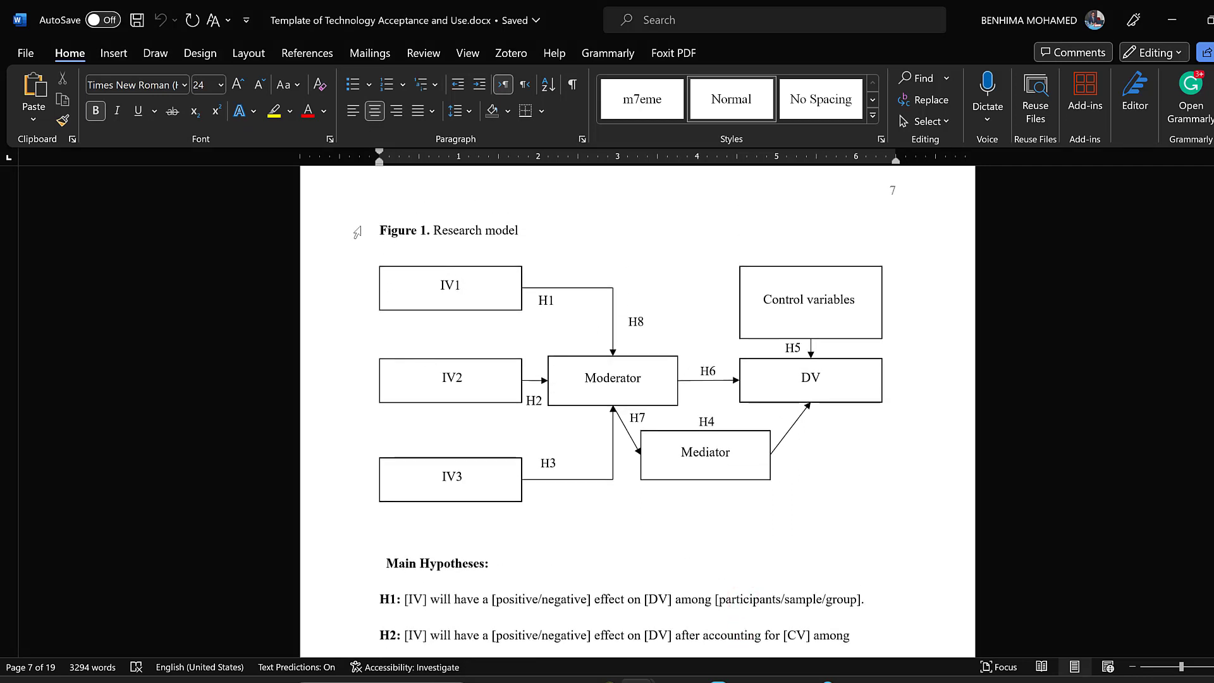
drag(377, 226, 547, 520)
scroll(424, 489, down, 2)
drag(387, 487, 577, 373)
Step: Scroll from the CFA section past Tables 2–3 and the References down to Appendix A
scroll(616, 506, down, 7)
scroll(578, 374, down, 8)
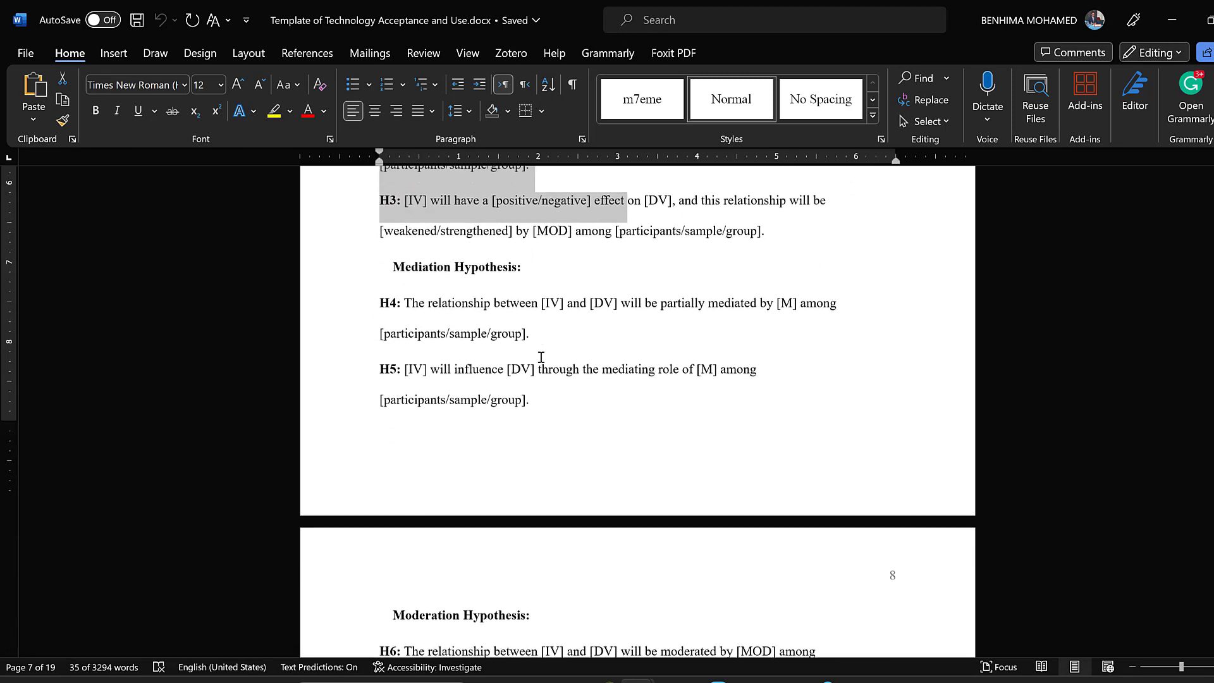
scroll(575, 471, up, 10)
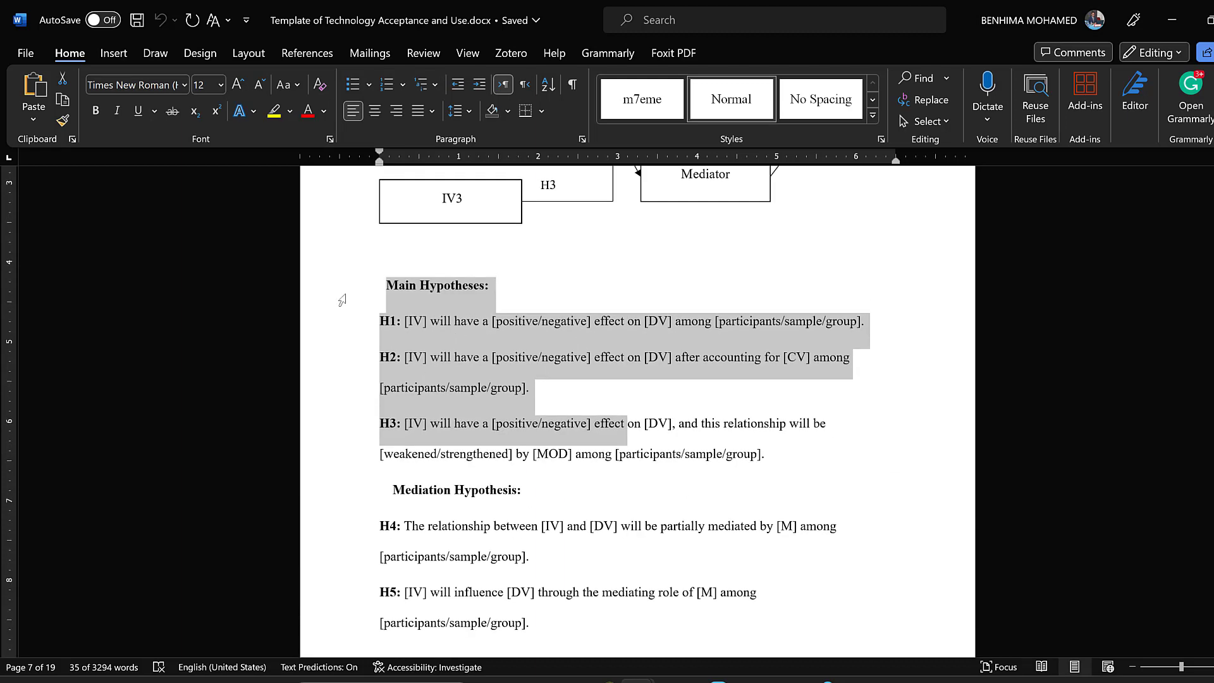
scroll(499, 341, down, 6)
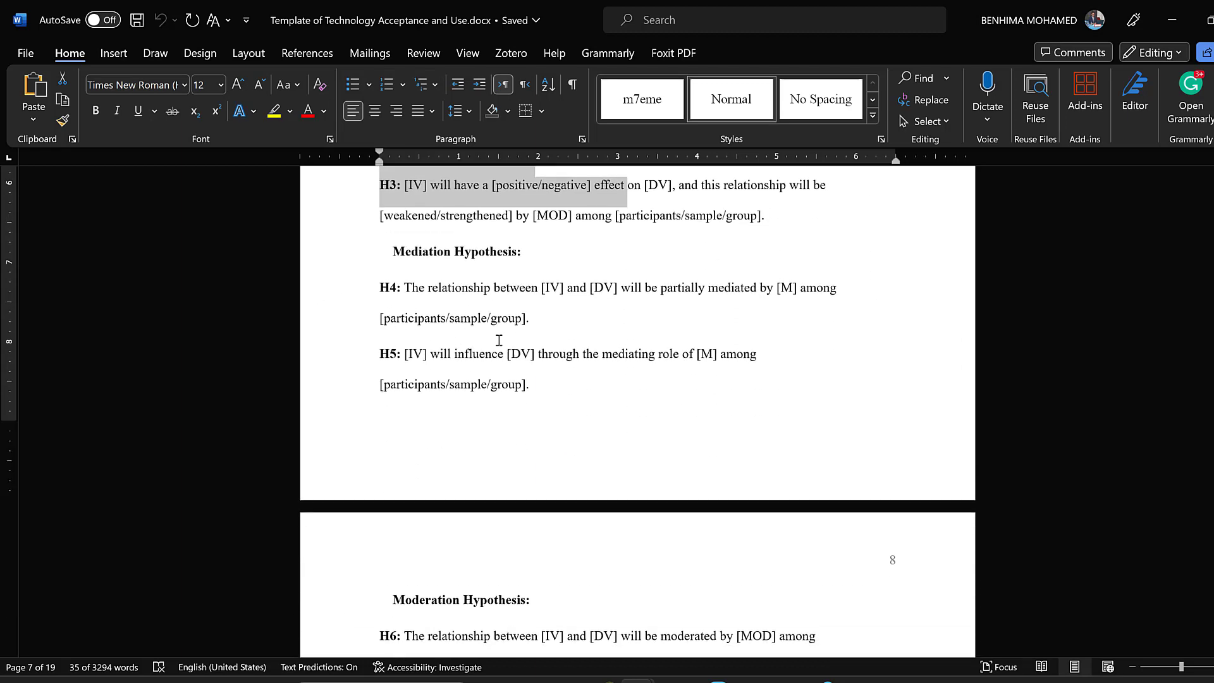
scroll(499, 340, down, 6)
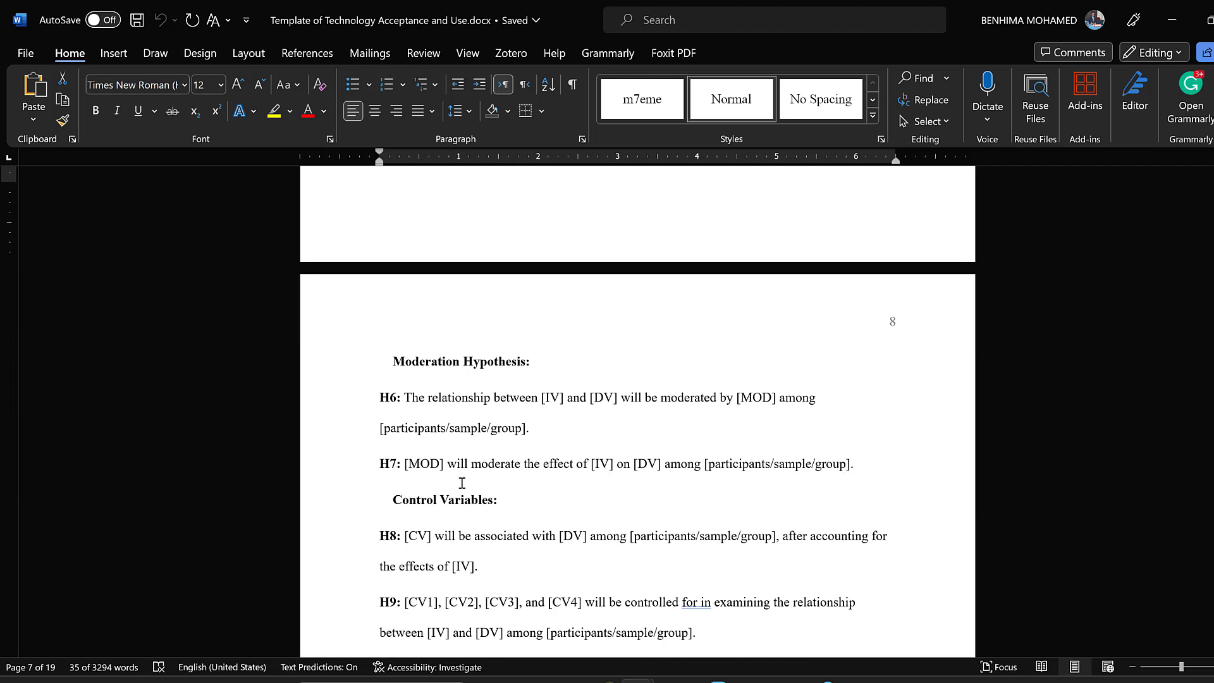
scroll(683, 373, down, 8)
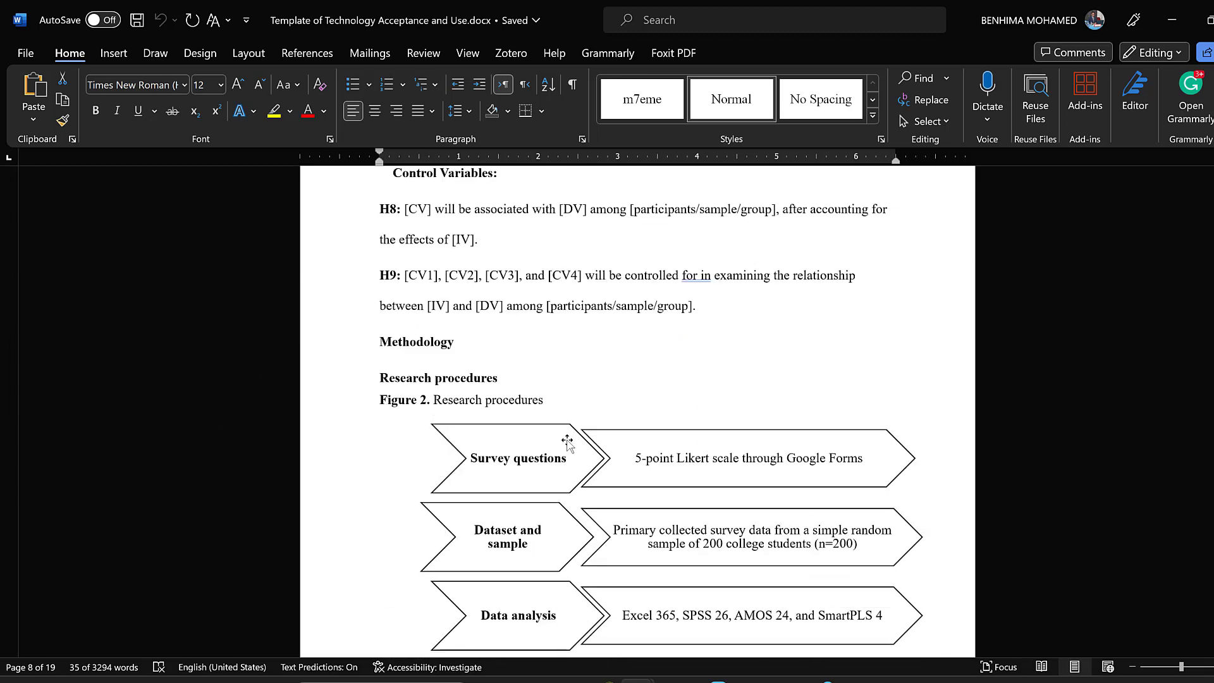
scroll(567, 443, down, 10)
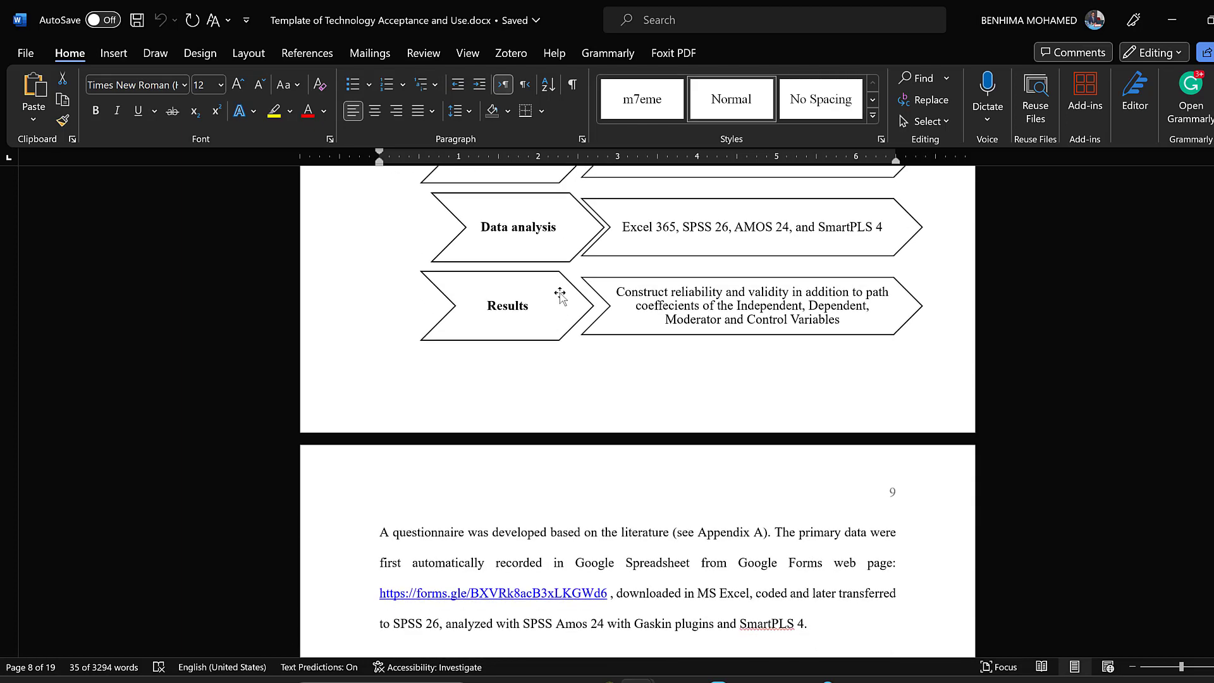
scroll(560, 294, down, 20)
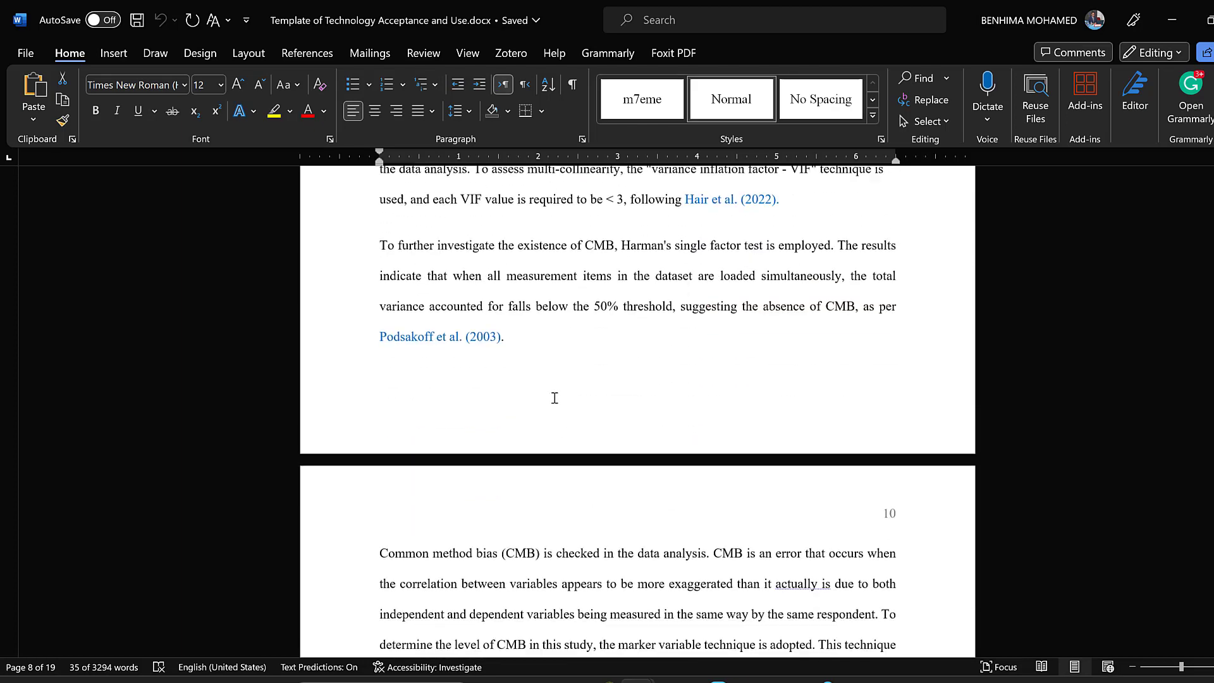
scroll(554, 398, down, 7)
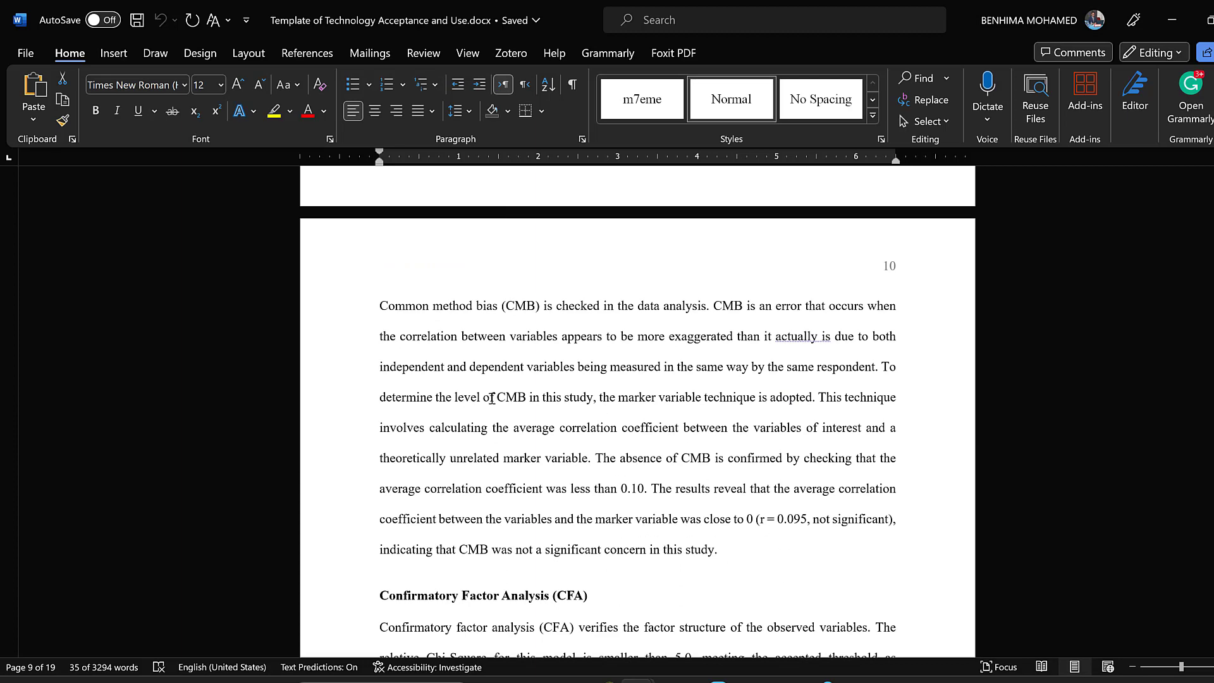
scroll(686, 484, down, 12)
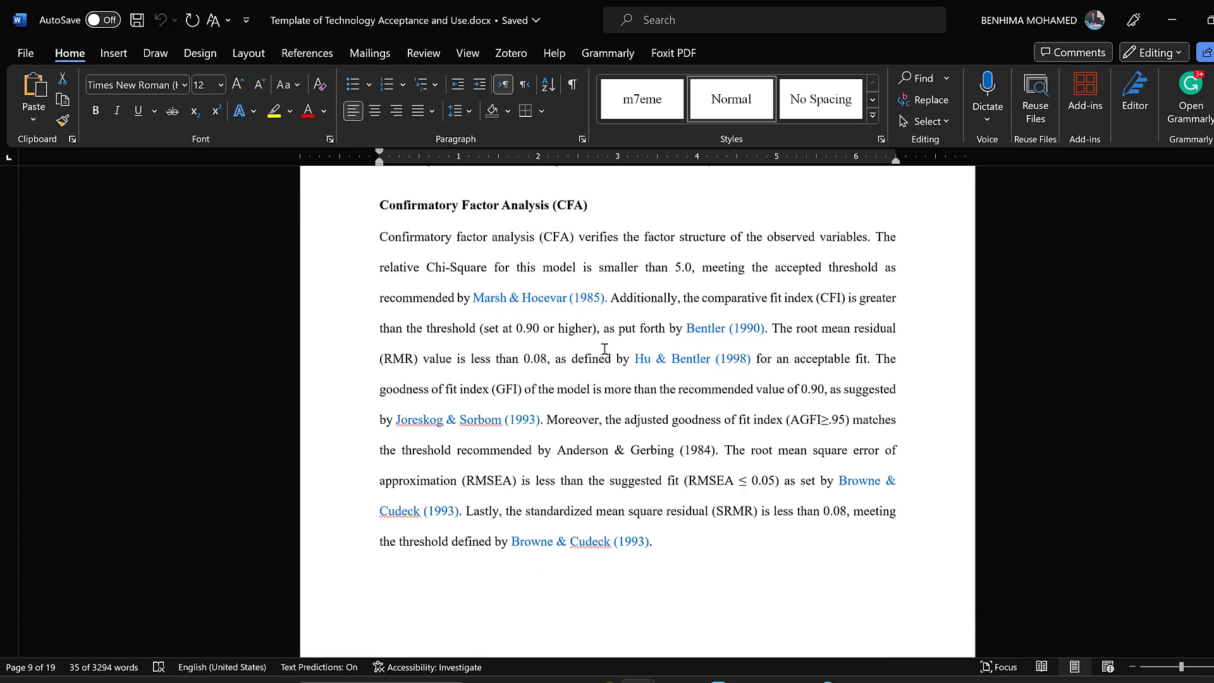
scroll(628, 385, down, 18)
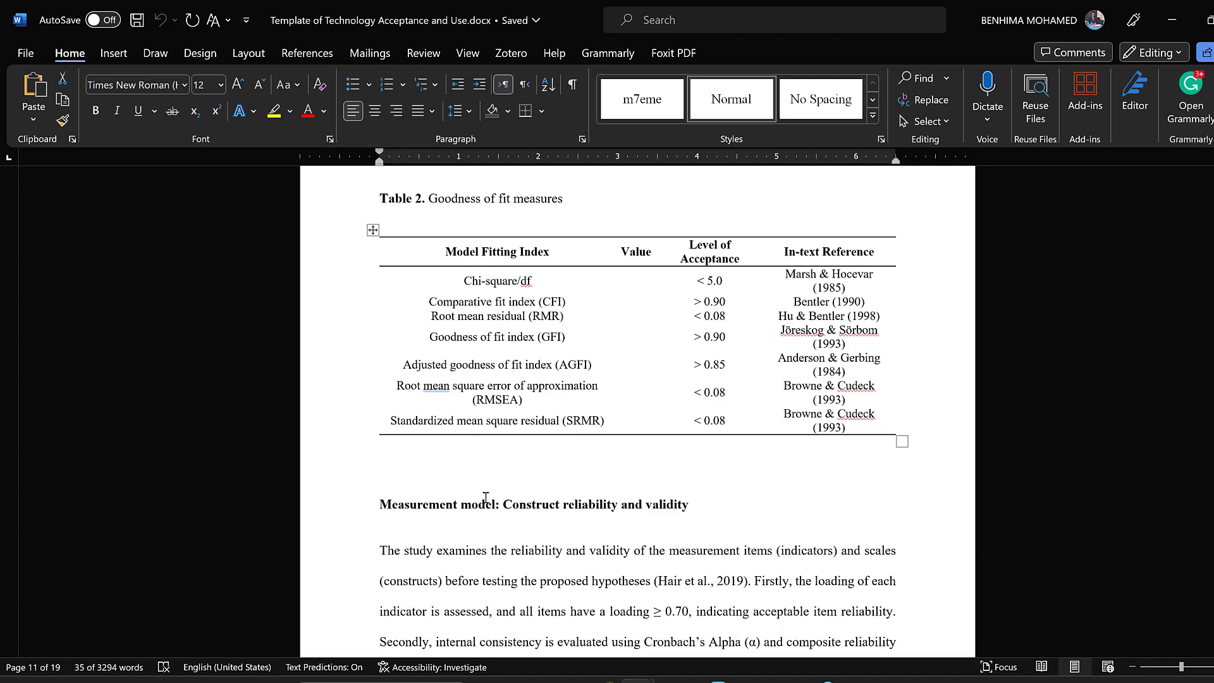
scroll(642, 424, down, 5)
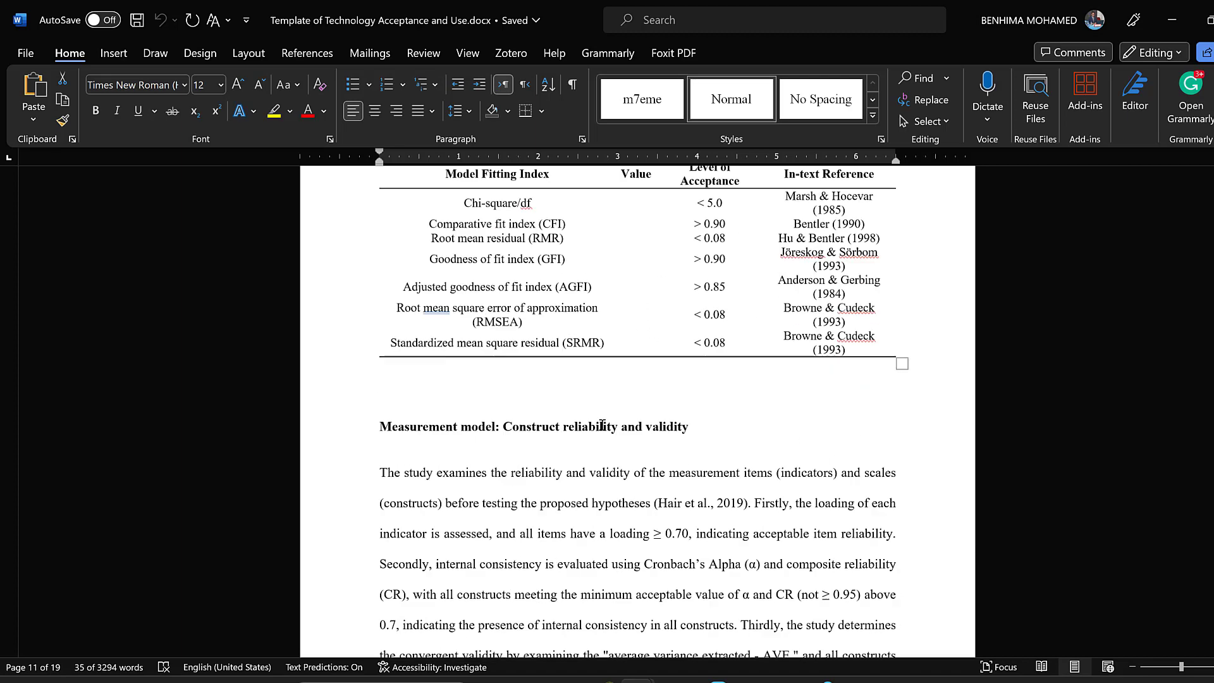
scroll(598, 427, down, 20)
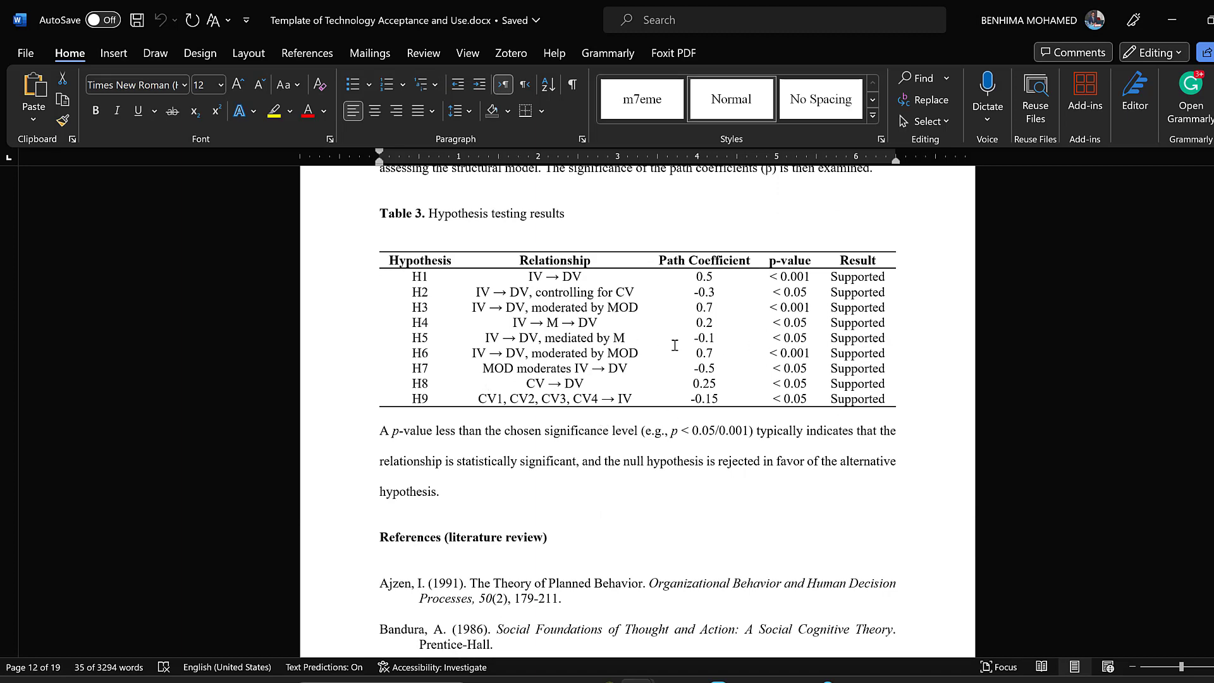
scroll(609, 455, down, 20)
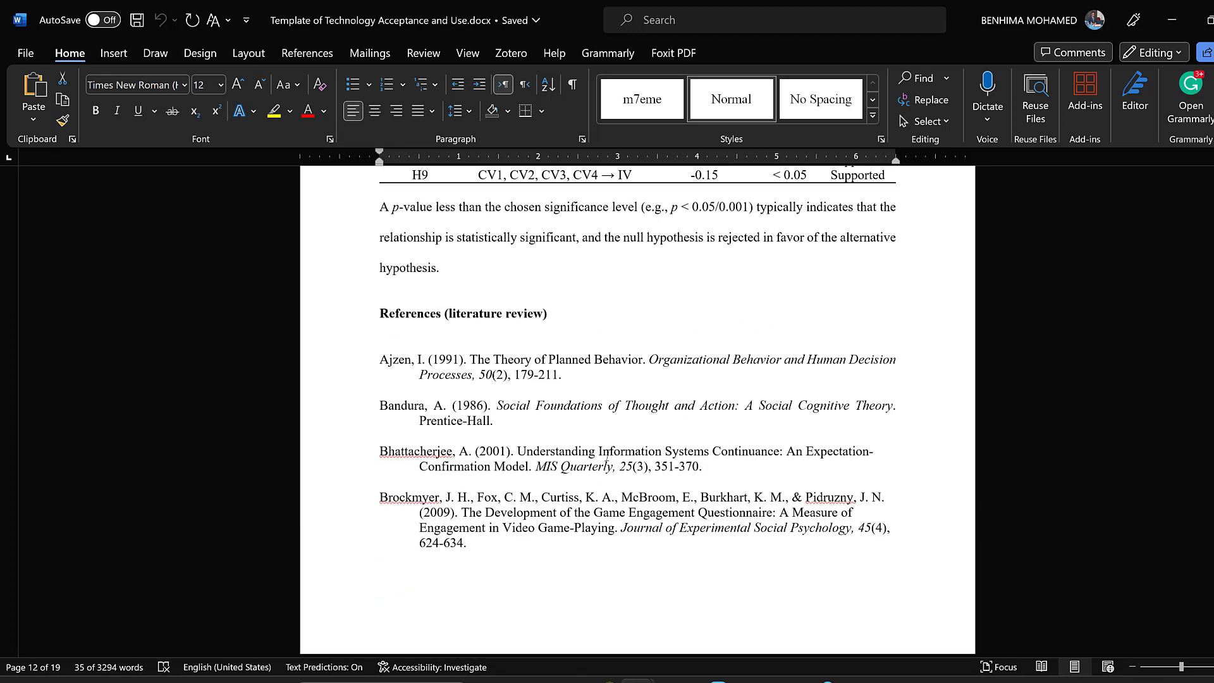
scroll(614, 469, down, 20)
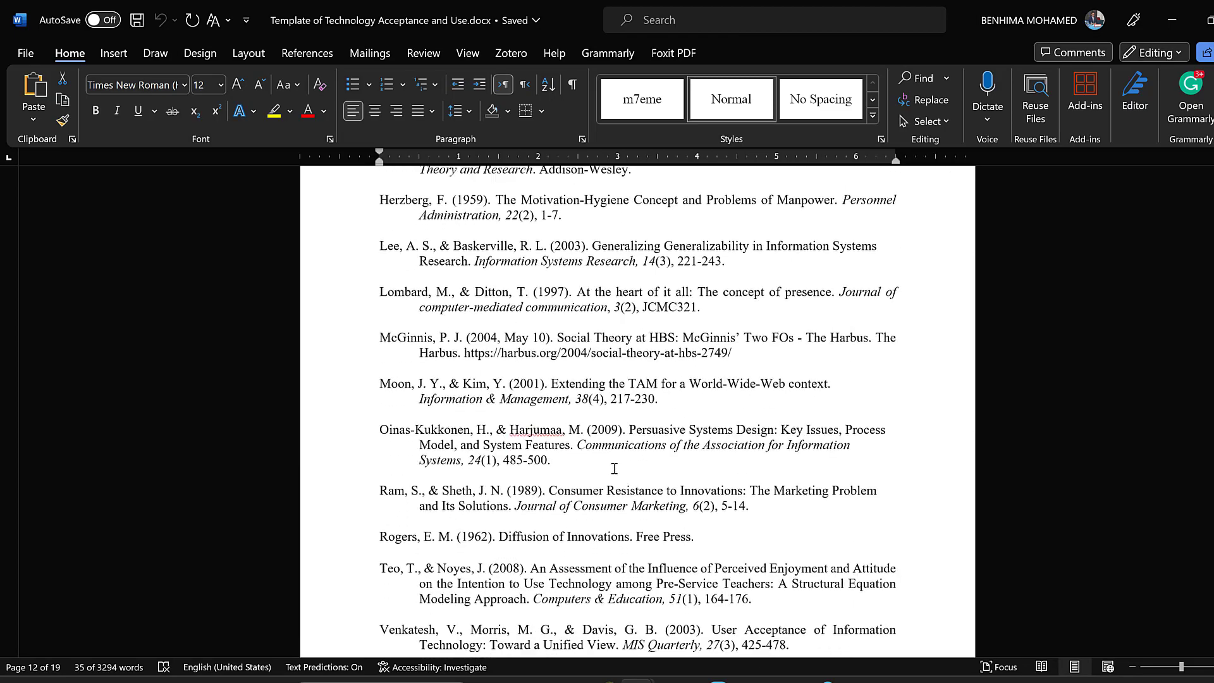
scroll(681, 438, down, 20)
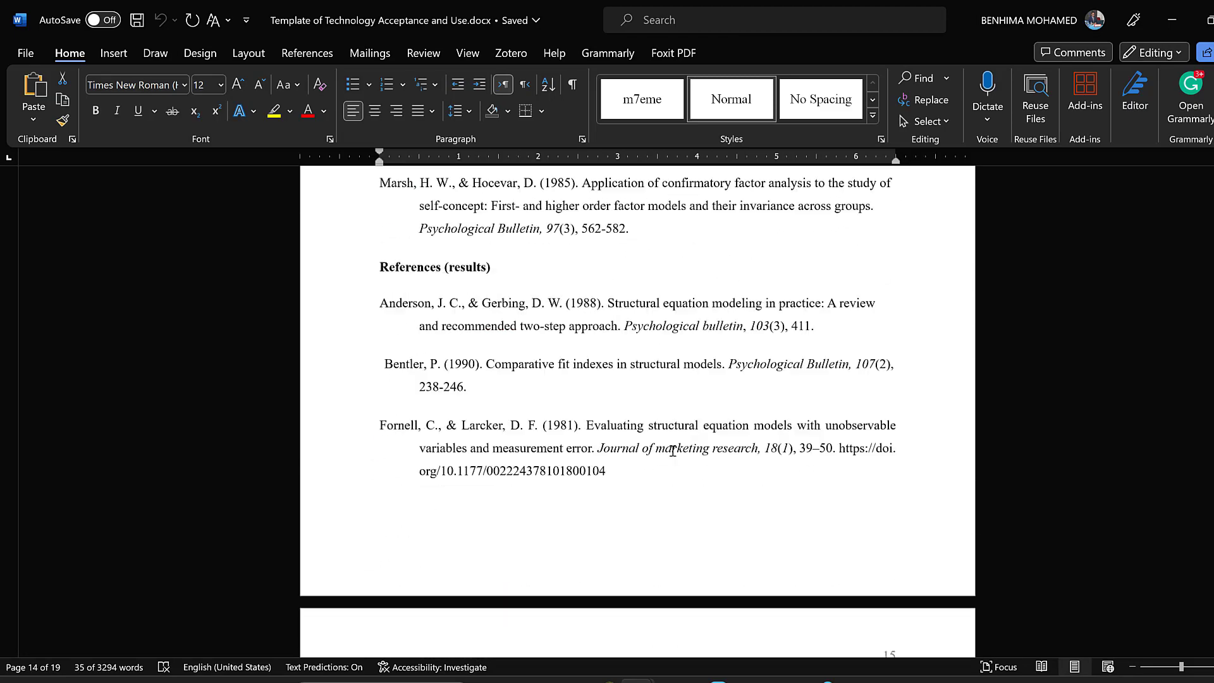
scroll(674, 463, down, 20)
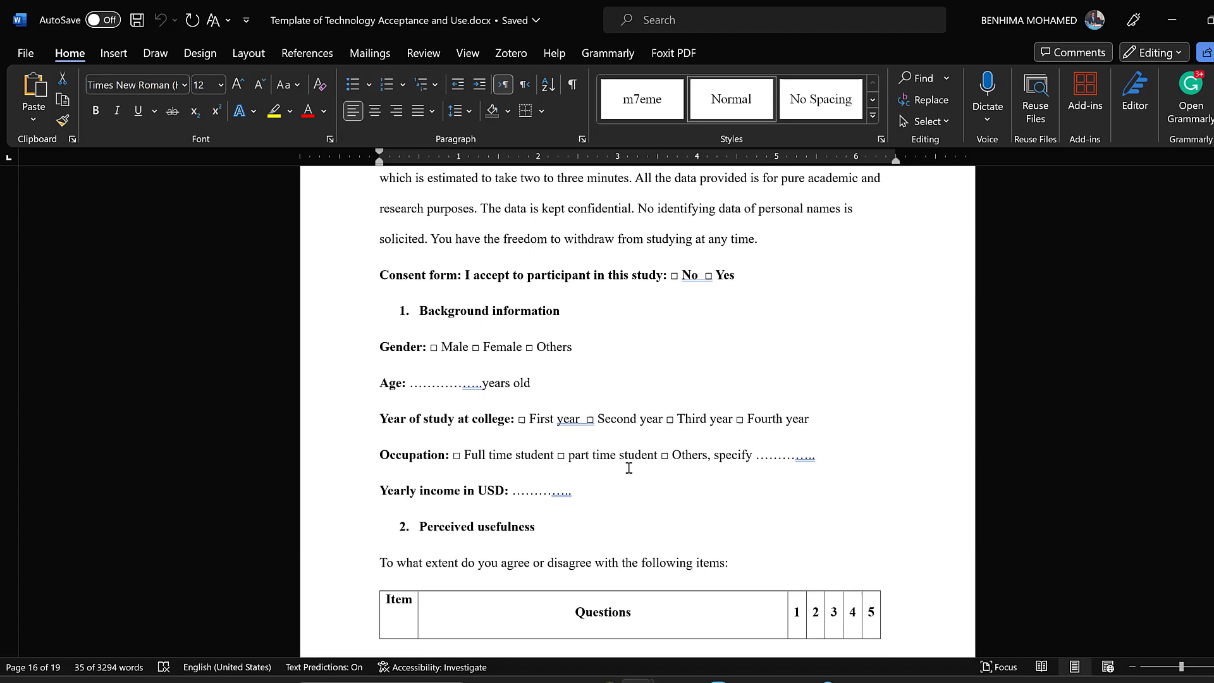
Step: Read down through the Appendix A questionnaire items and scroll back up
scroll(727, 446, down, 3)
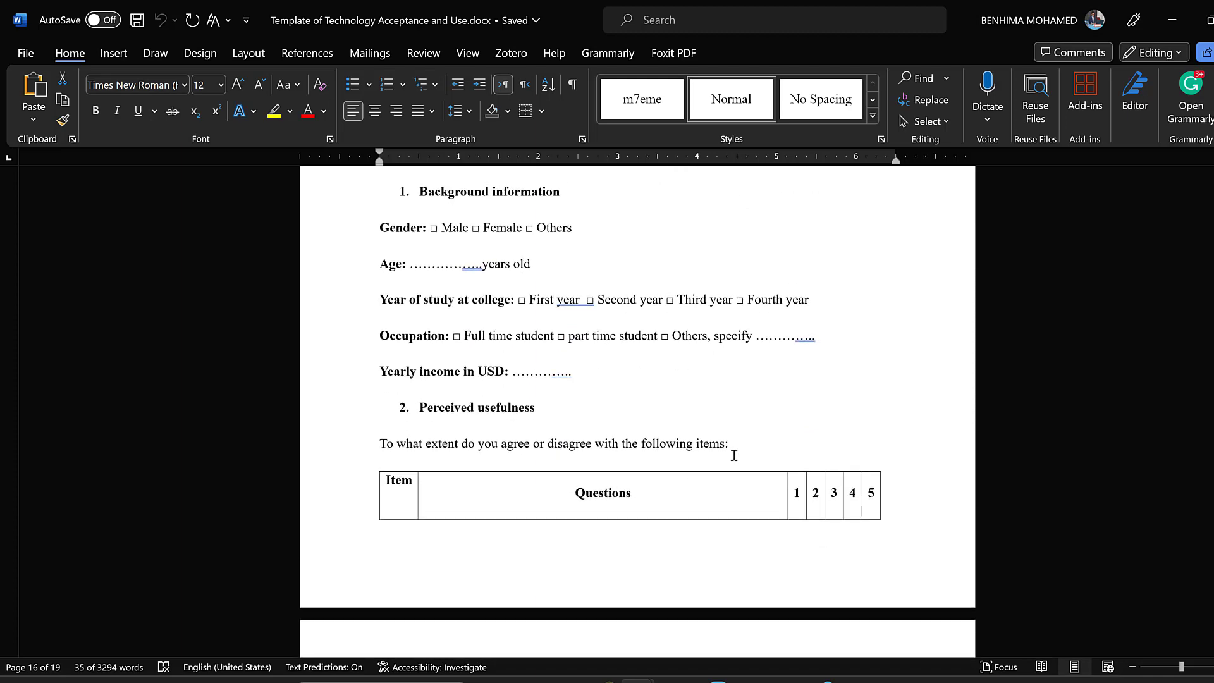
scroll(730, 450, down, 3)
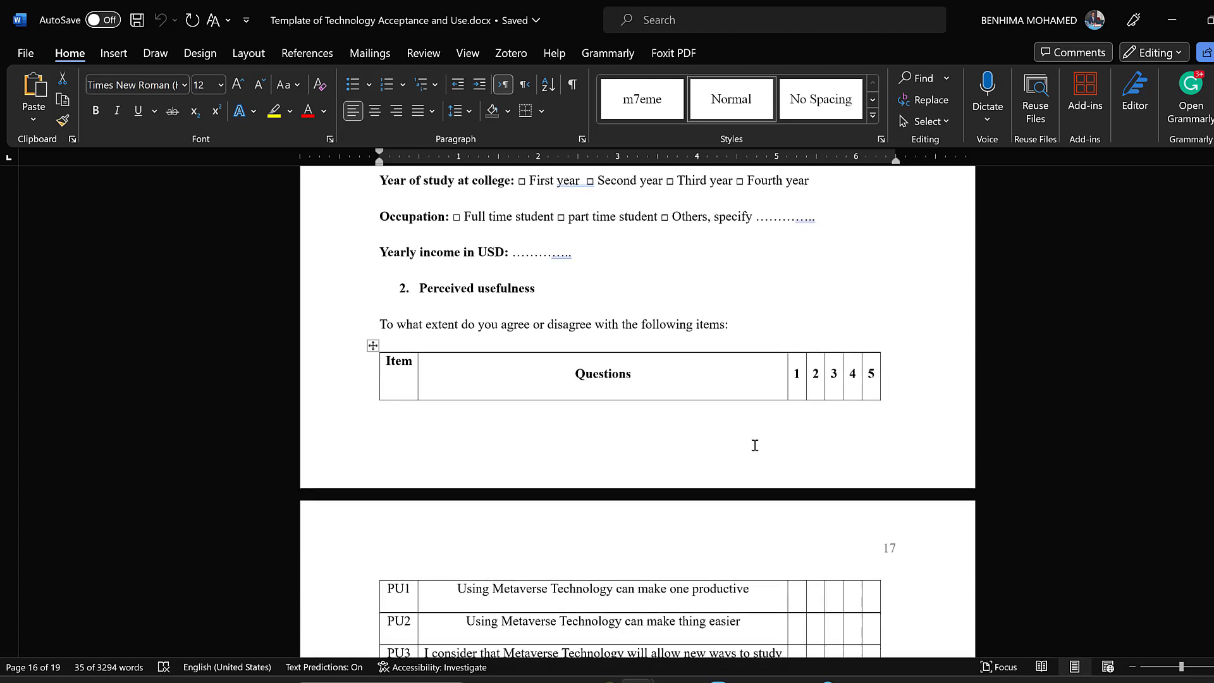
scroll(754, 446, down, 4)
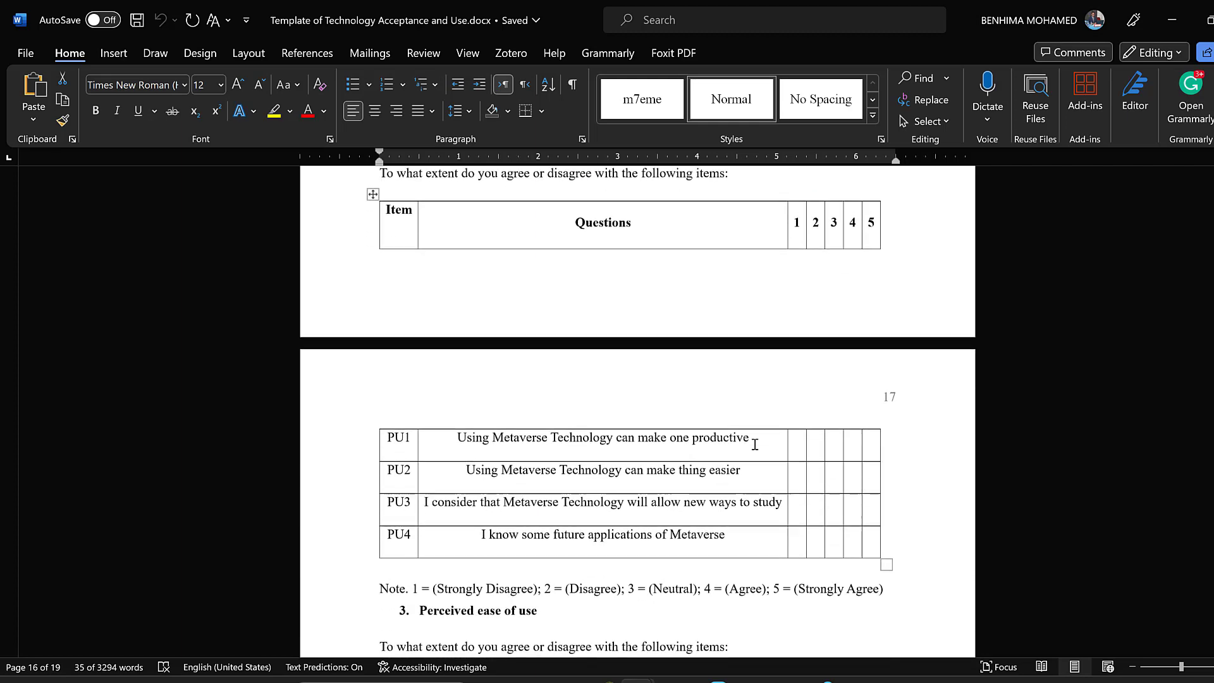
scroll(754, 444, down, 9)
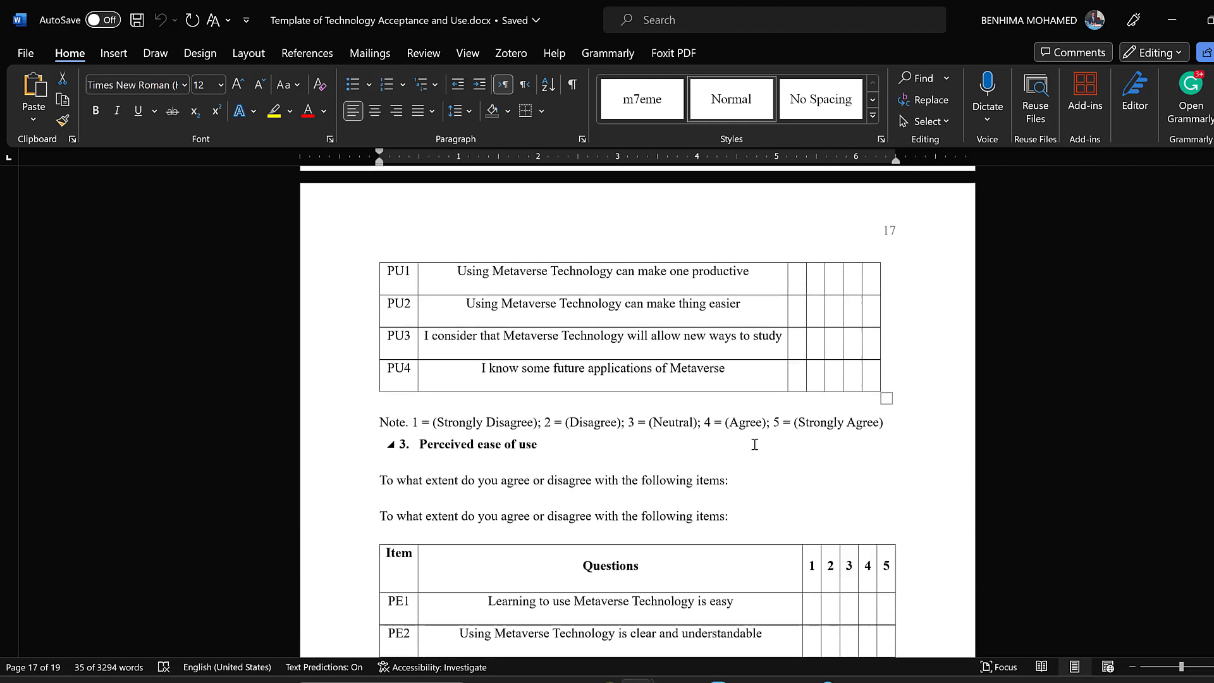
scroll(755, 444, down, 2)
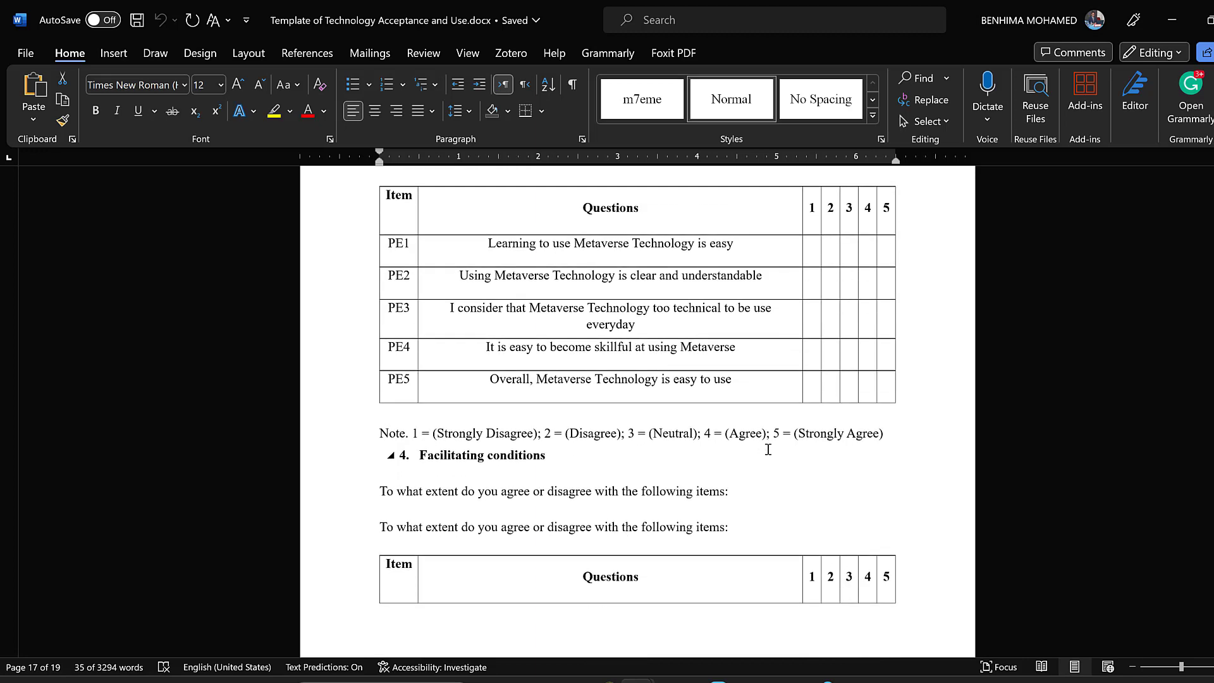
scroll(752, 454, down, 12)
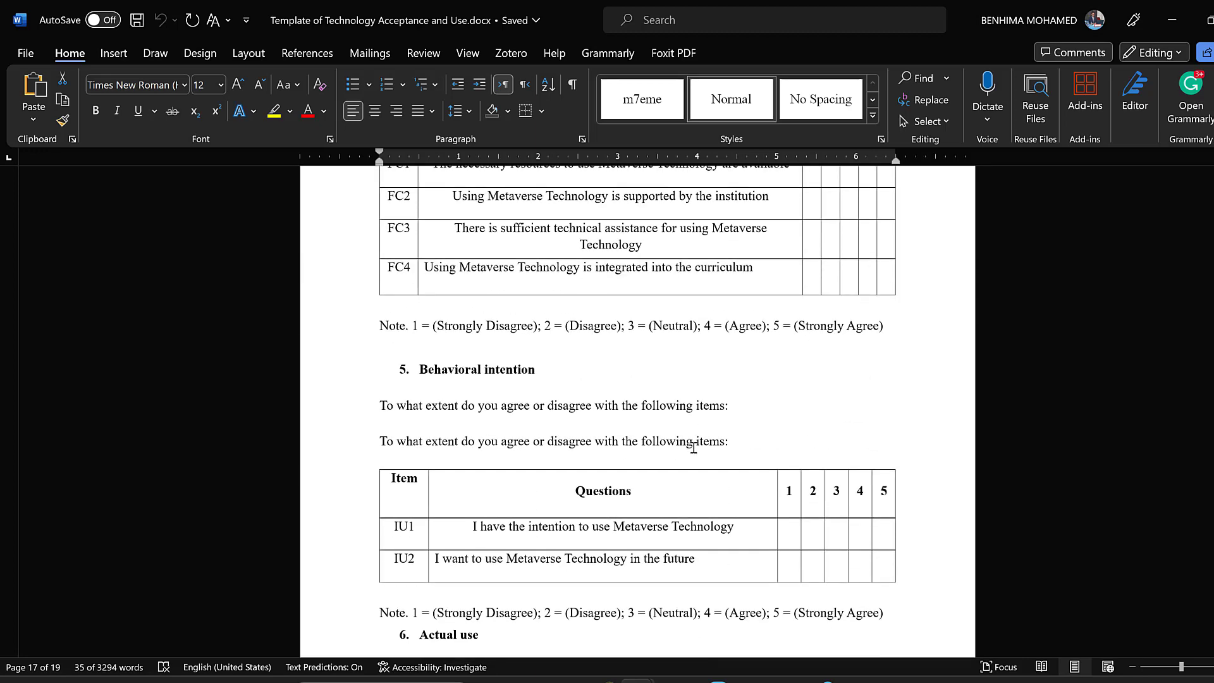
scroll(698, 454, down, 8)
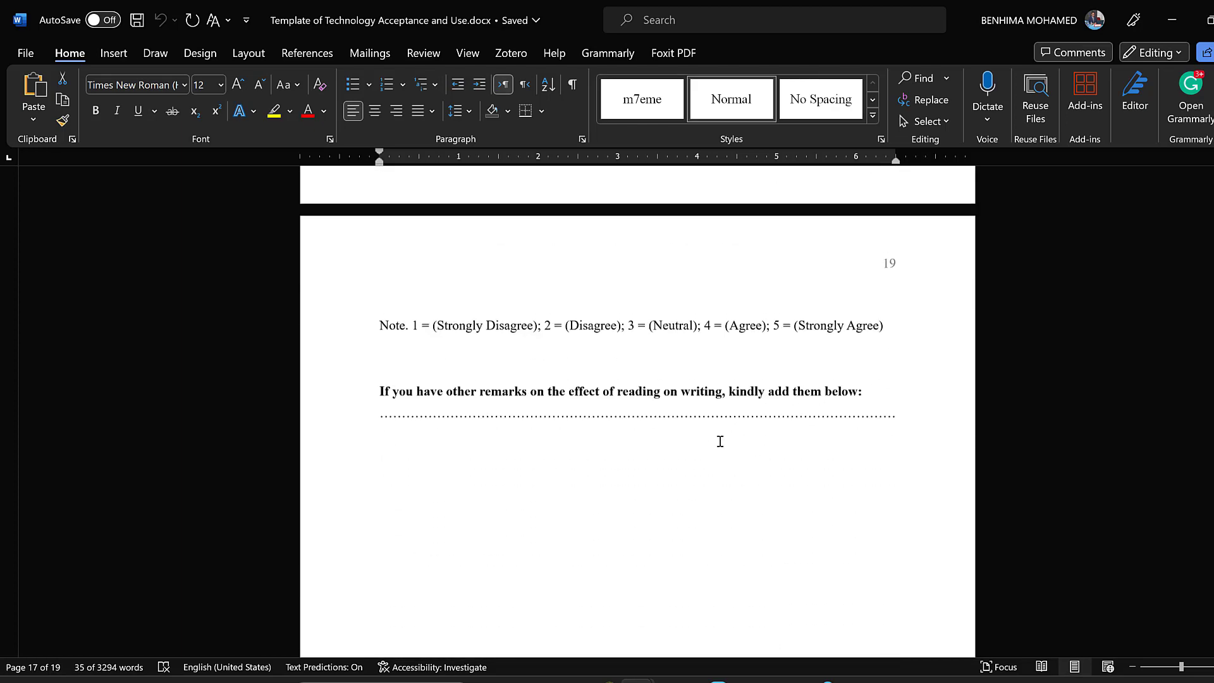
scroll(725, 440, up, 20)
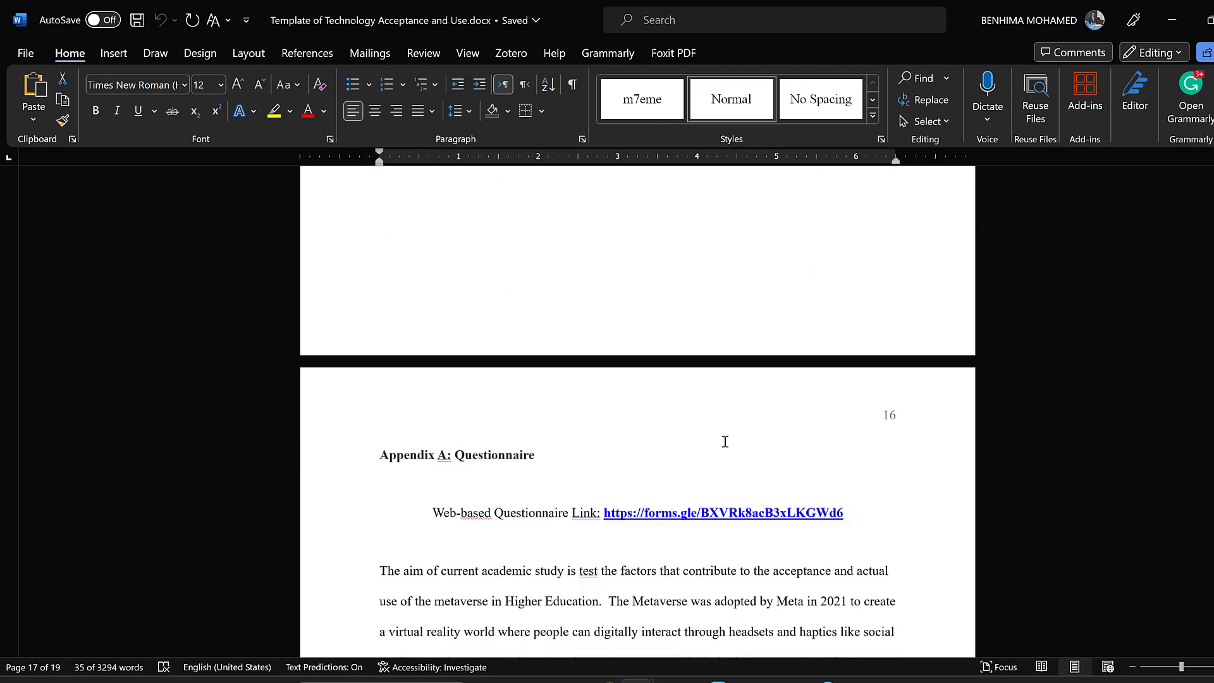
scroll(726, 443, up, 20)
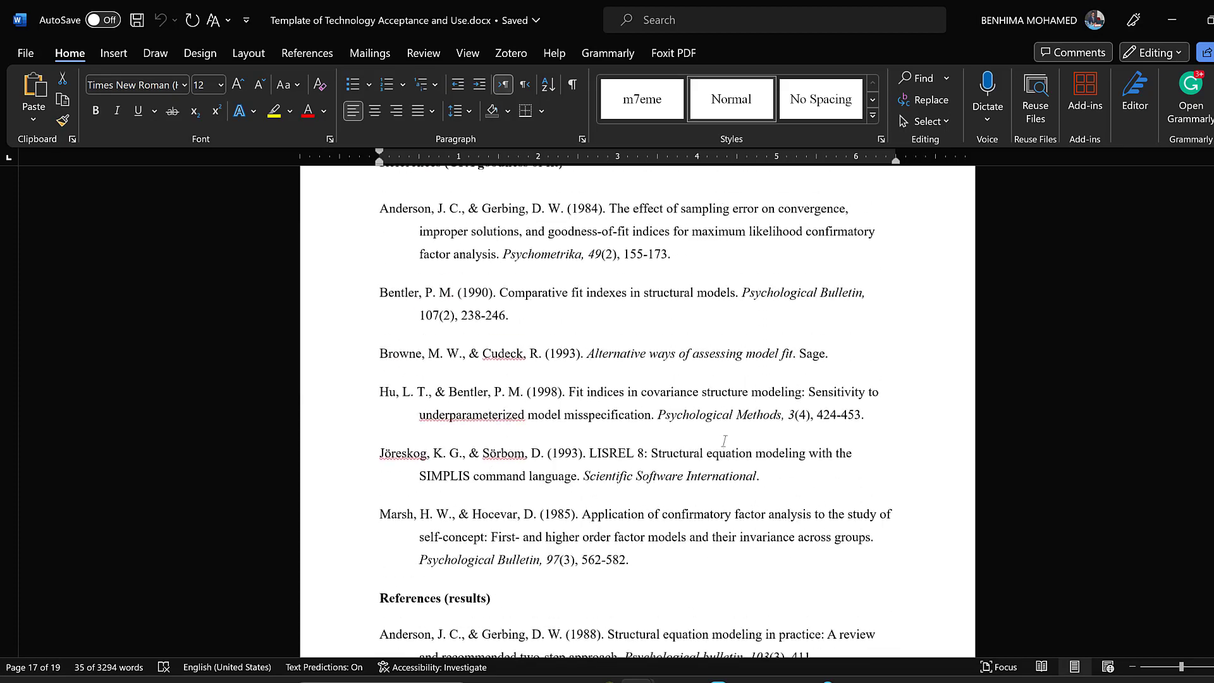
scroll(727, 447, up, 20)
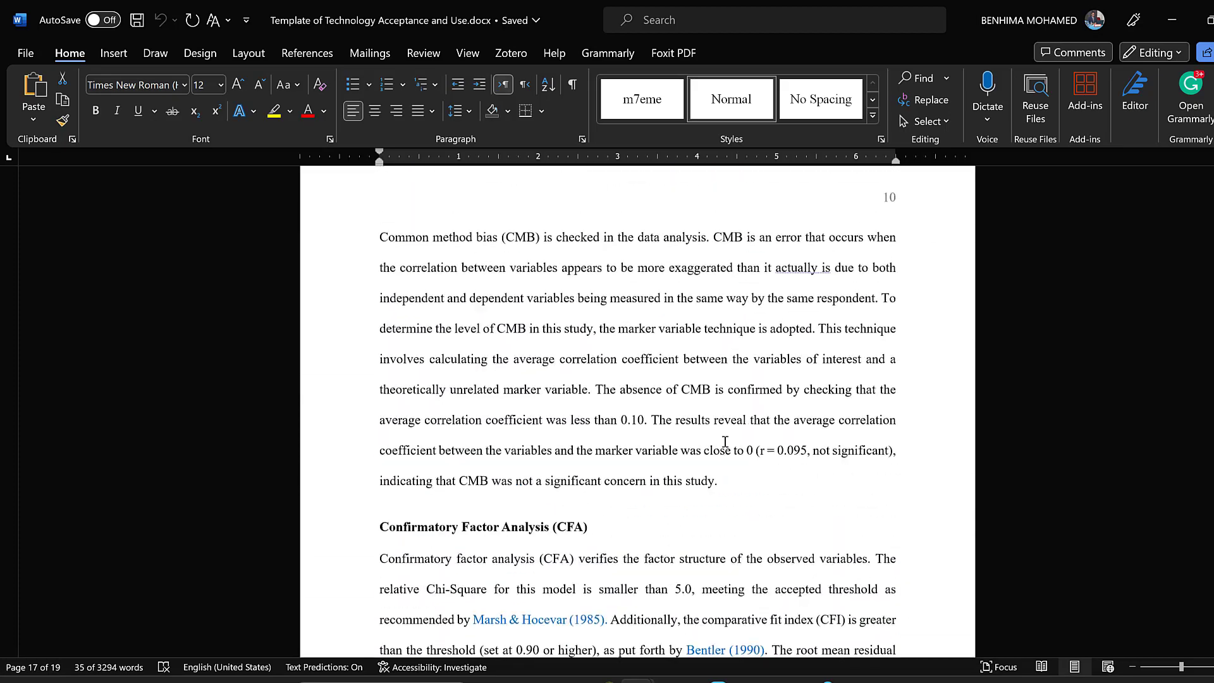
scroll(726, 441, up, 15)
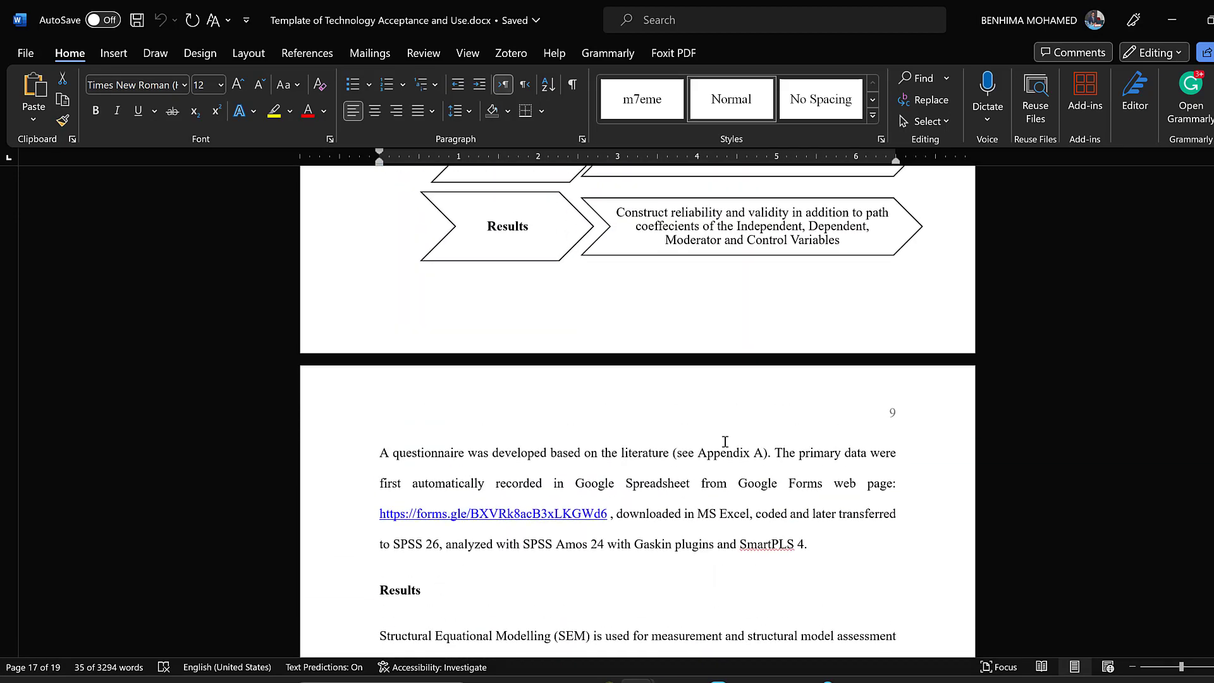
scroll(725, 441, up, 7)
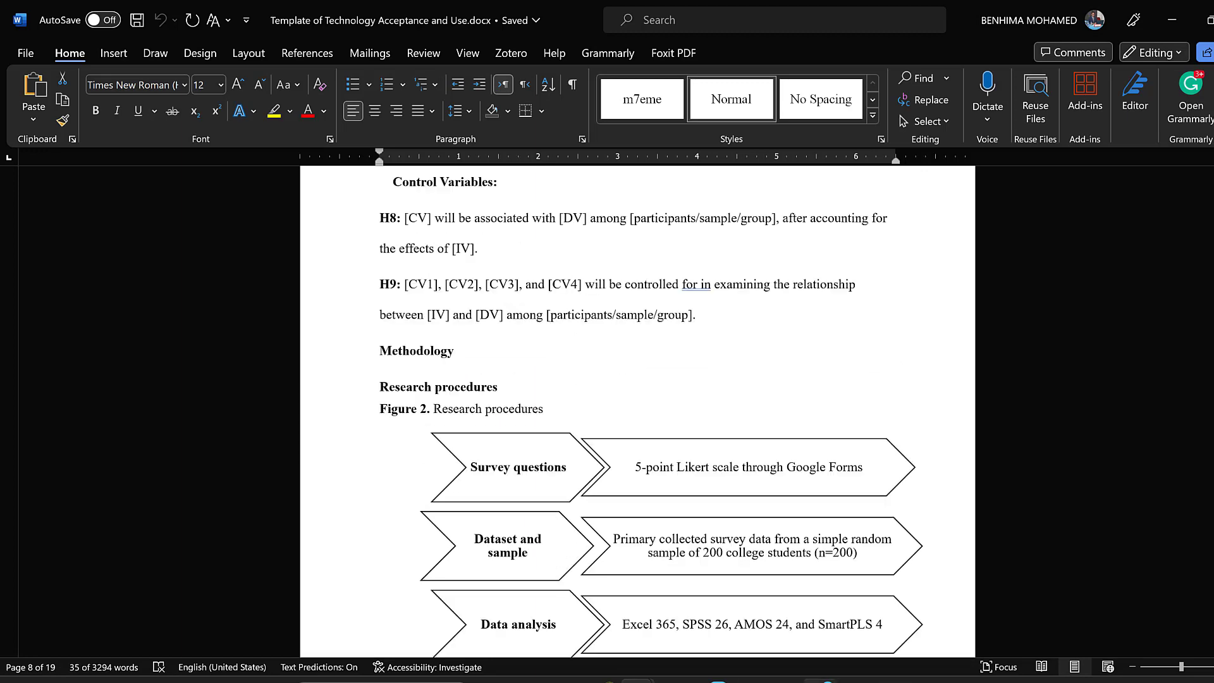
Step: Cycle through the AI Detector Pro, ChatGPT and Bard windows back to Poe's Controversy Level chat
mouse_move(856, 679)
click(855, 607)
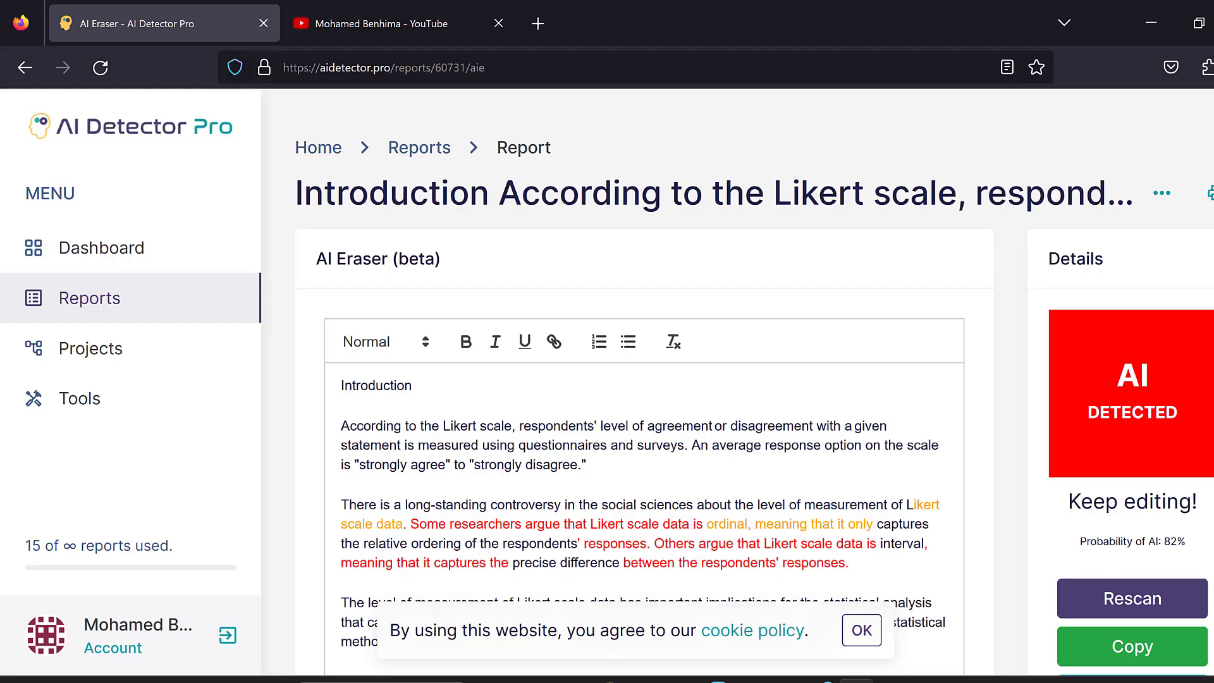
key(alt+Tab)
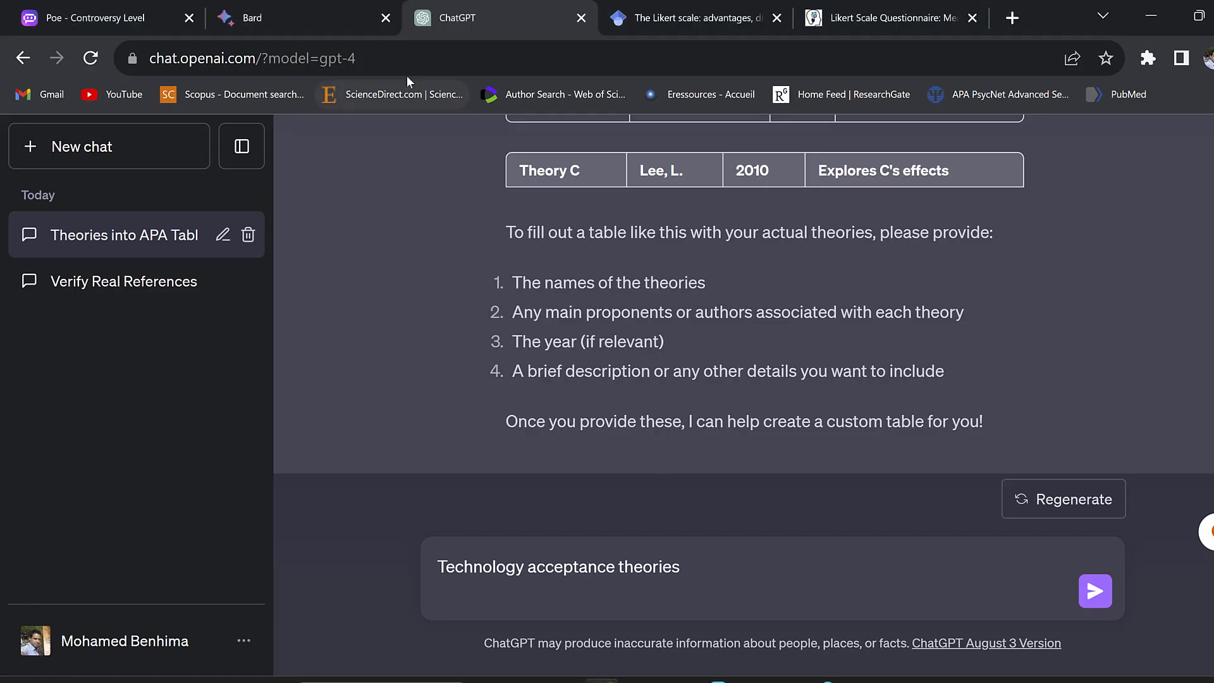
click(247, 13)
click(122, 18)
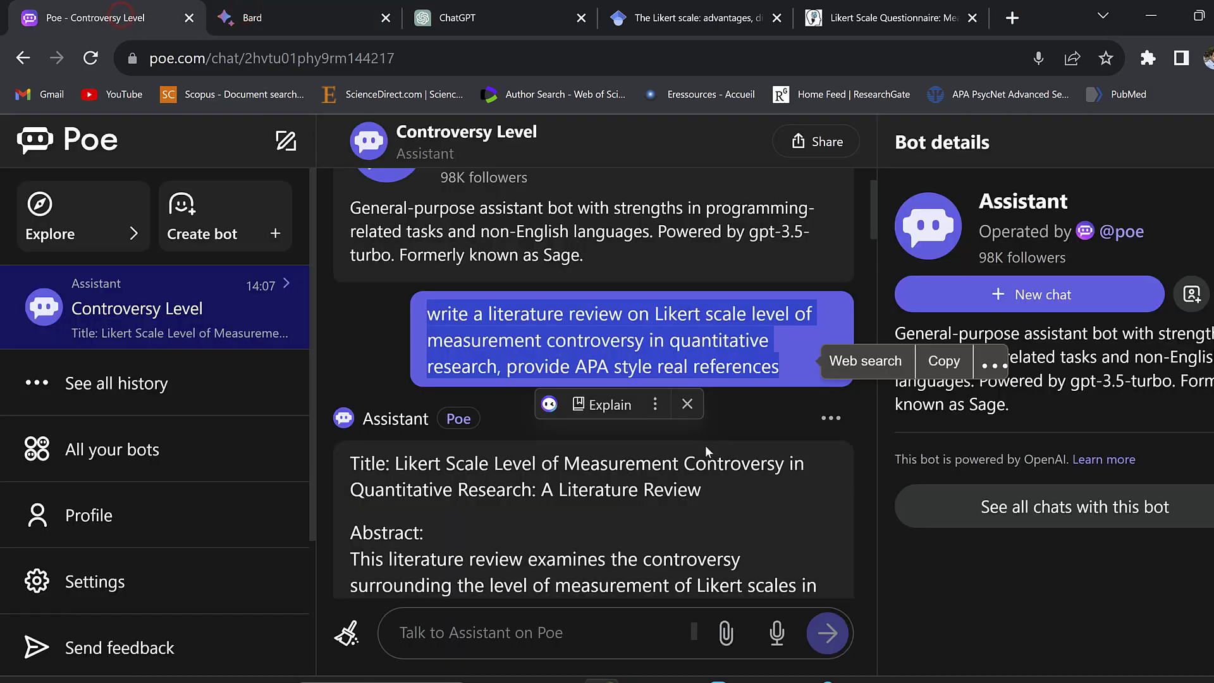